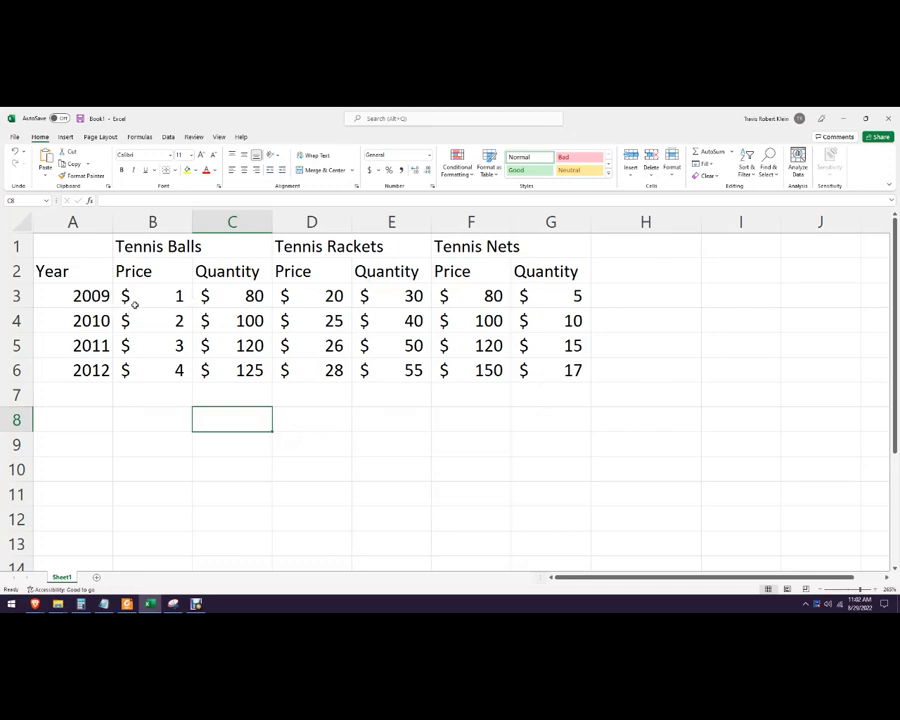
left_click_drag(145, 246, 253, 368)
left_click(338, 275)
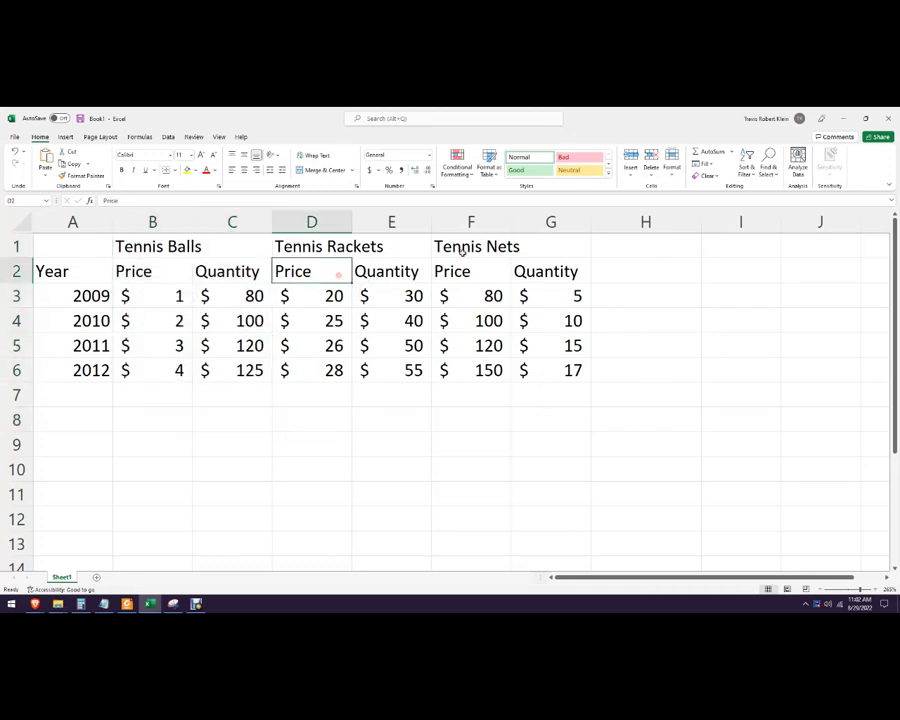
left_click_drag(98, 307, 100, 367)
left_click(185, 442)
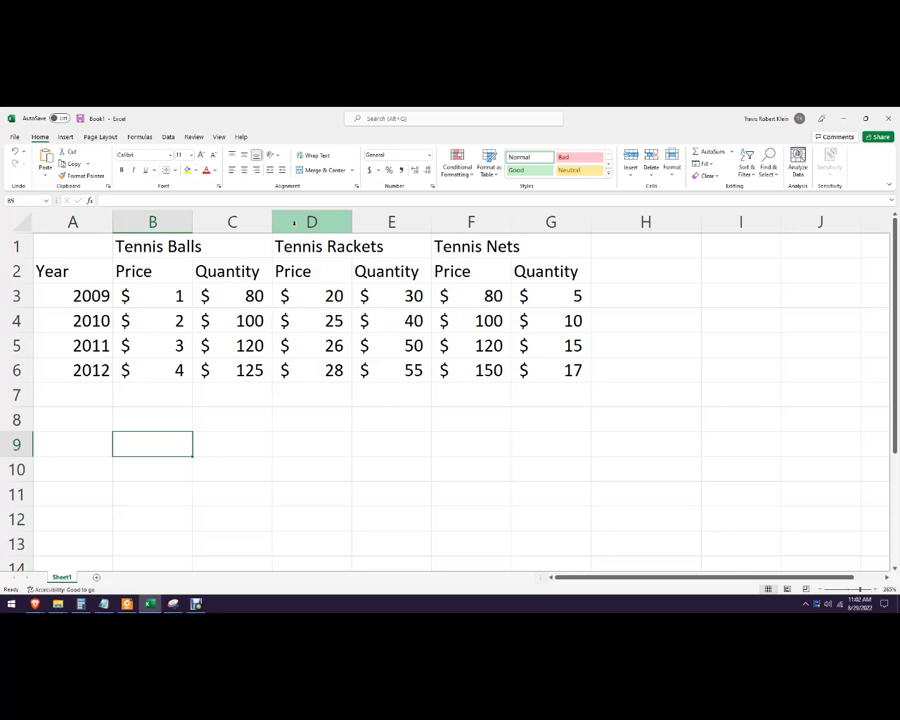
Step: Insert a column before the Tennis Rackets data and enter the heading "Spending" in D2
right_click(294, 222)
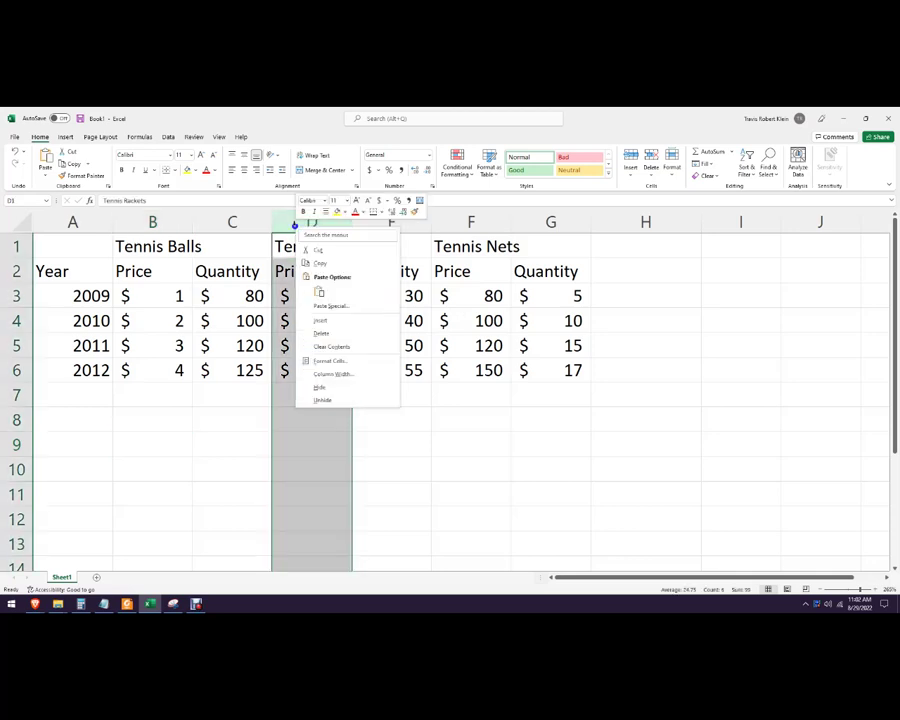
left_click(319, 321)
left_click(309, 265)
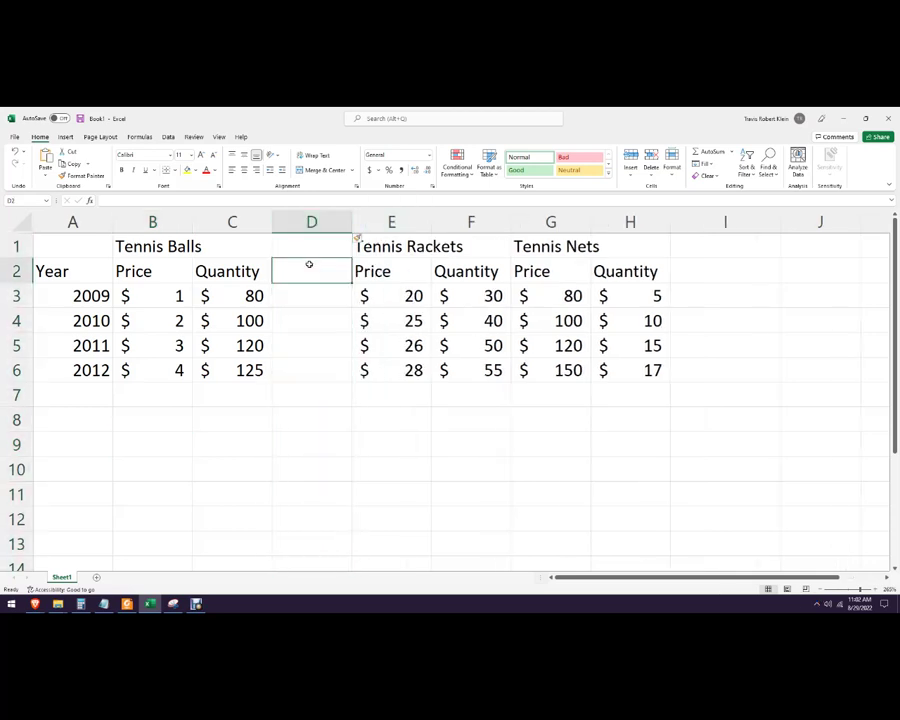
type("Spending")
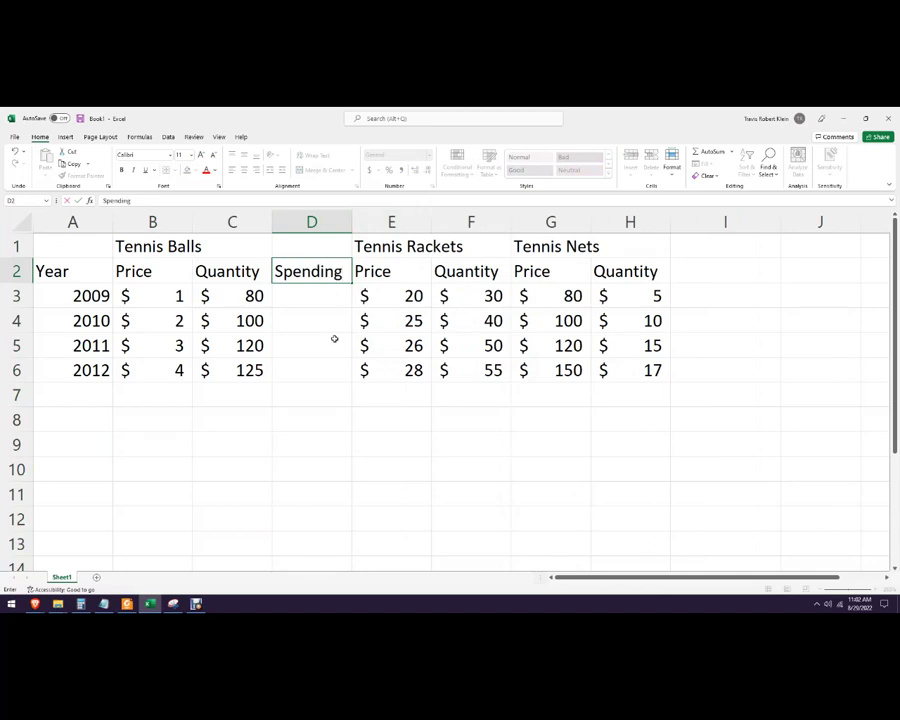
left_click(362, 343)
Step: Insert a column before the Tennis Nets data and enter the heading "Spending" in G2
left_click(534, 224)
right_click(540, 224)
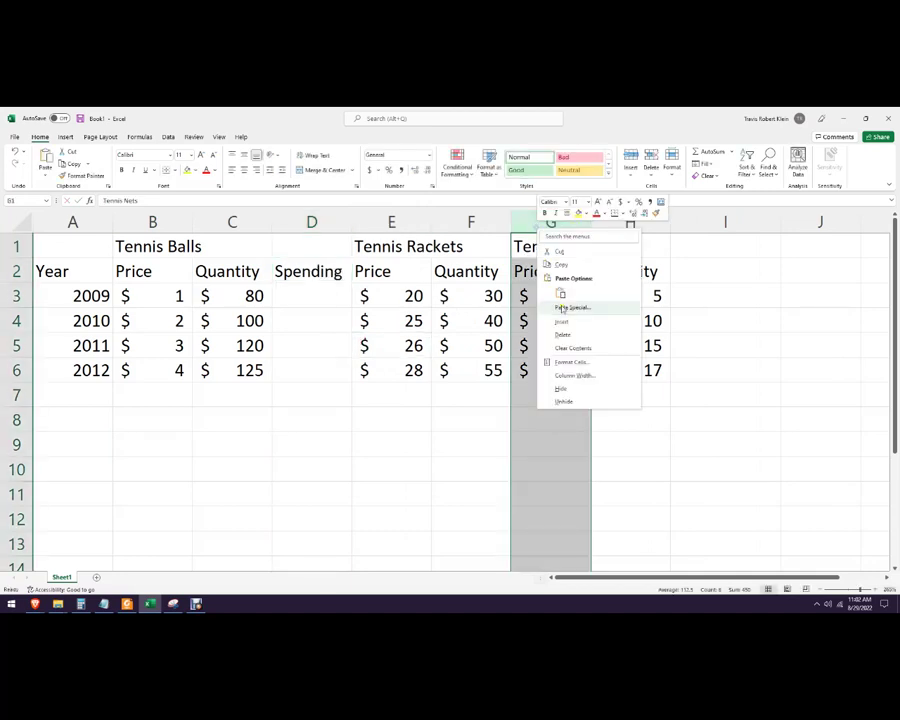
left_click(563, 322)
left_click(556, 273)
type("S")
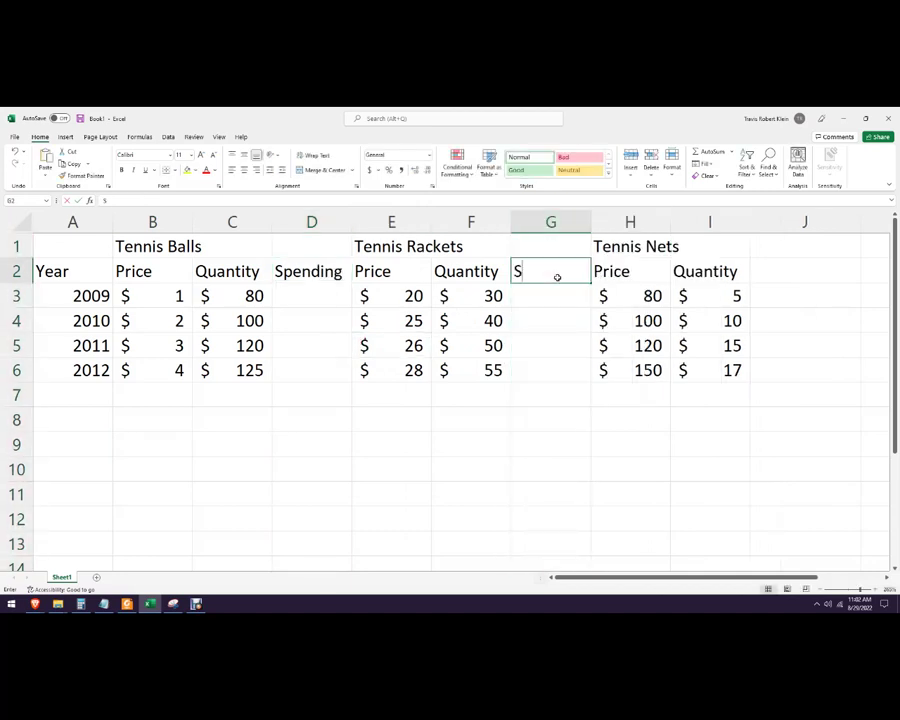
type("pending")
left_click(275, 418)
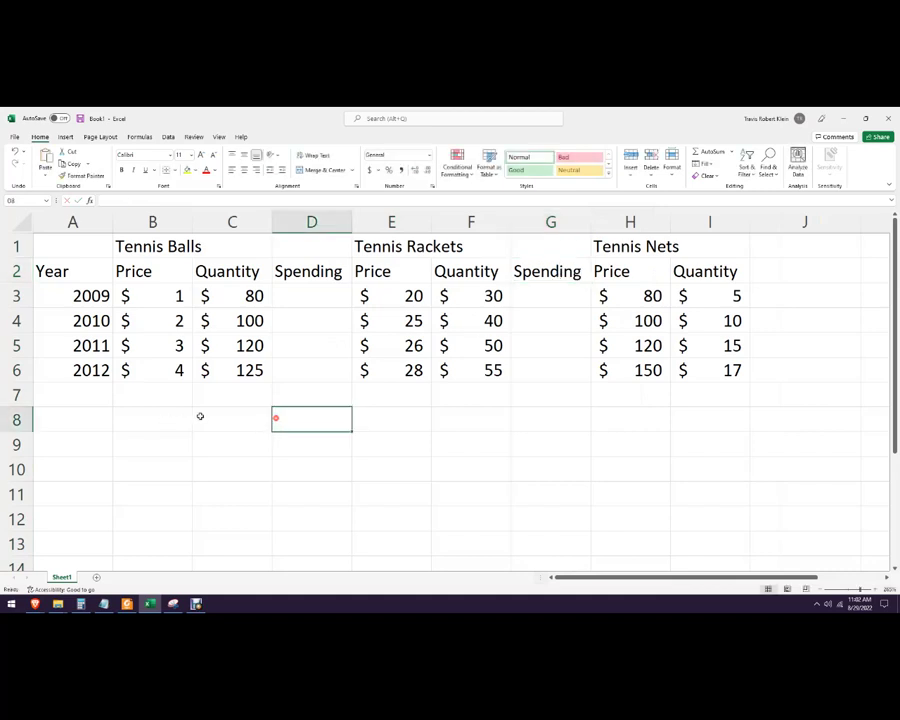
Step: Enter the notes "Nominal Current Prices" in C8 and "Real GDP: base year prices" in C9
left_click(210, 416)
type("Nominal")
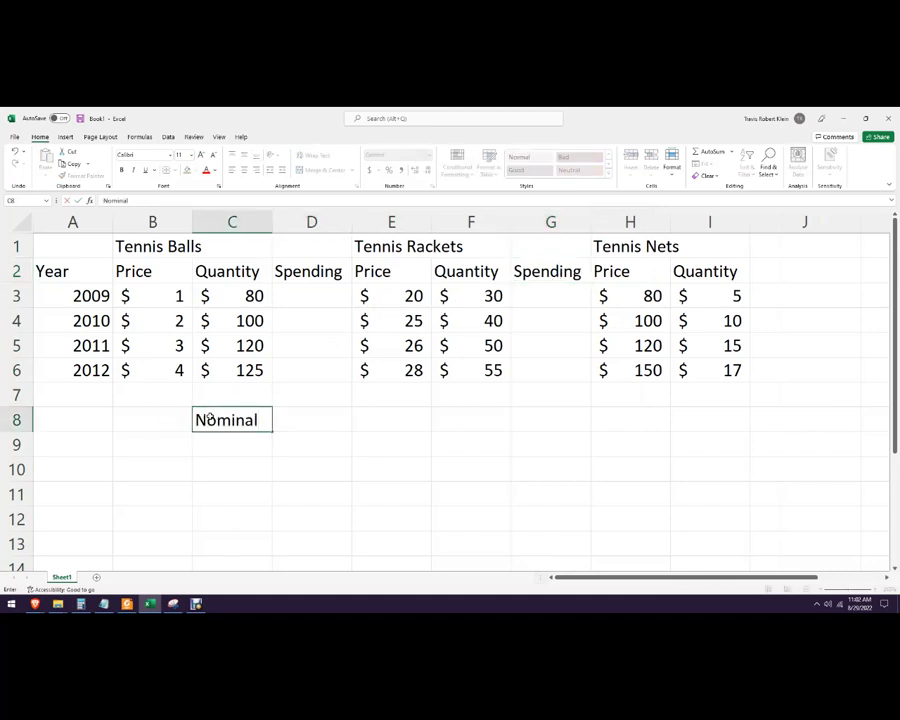
type(" Current Prices")
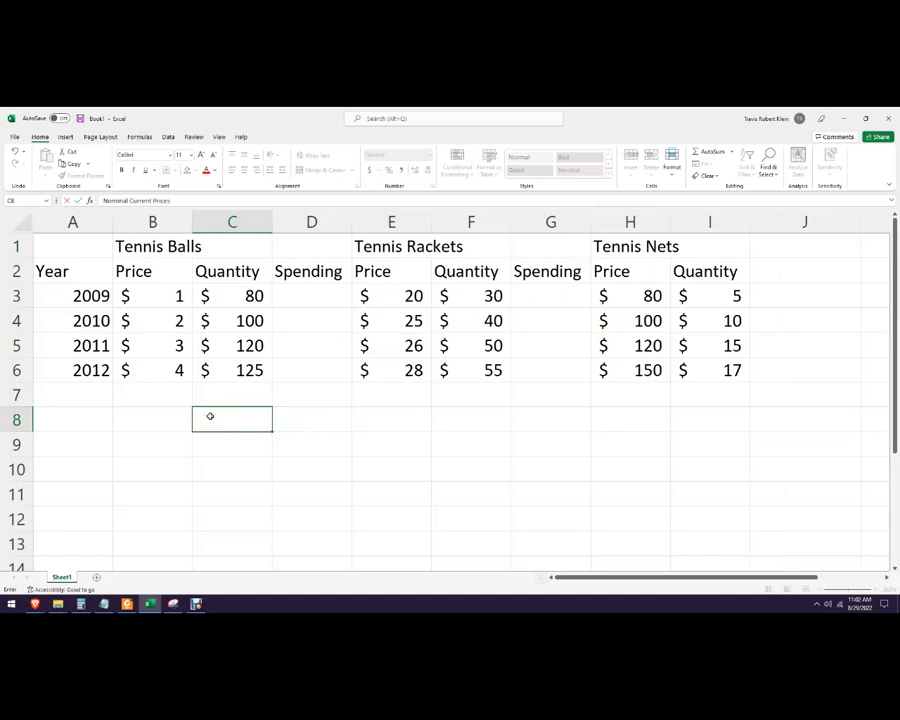
key("Return")
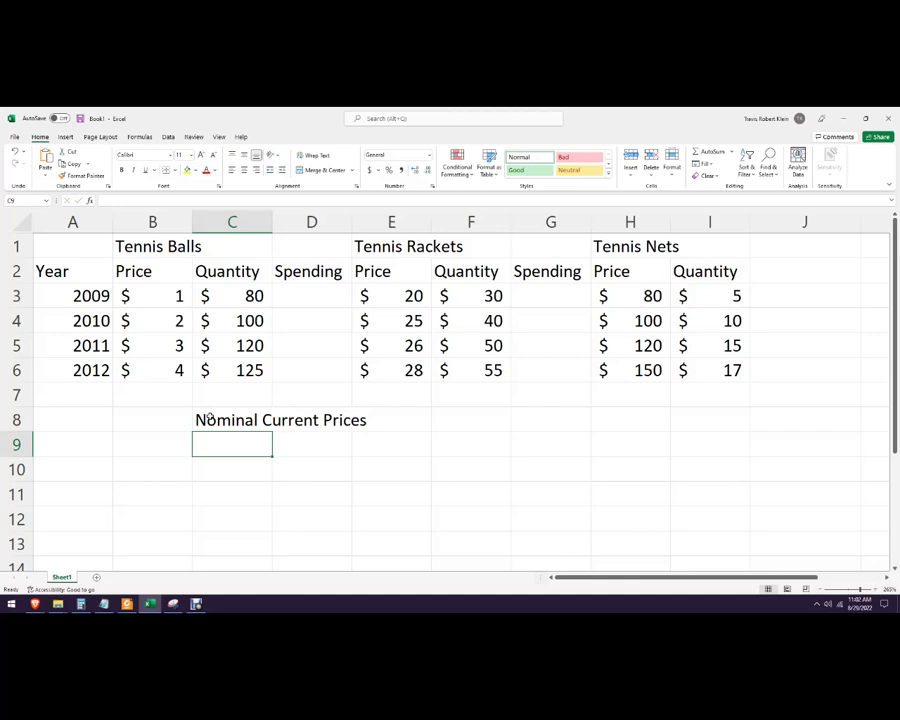
type("Real GDP")
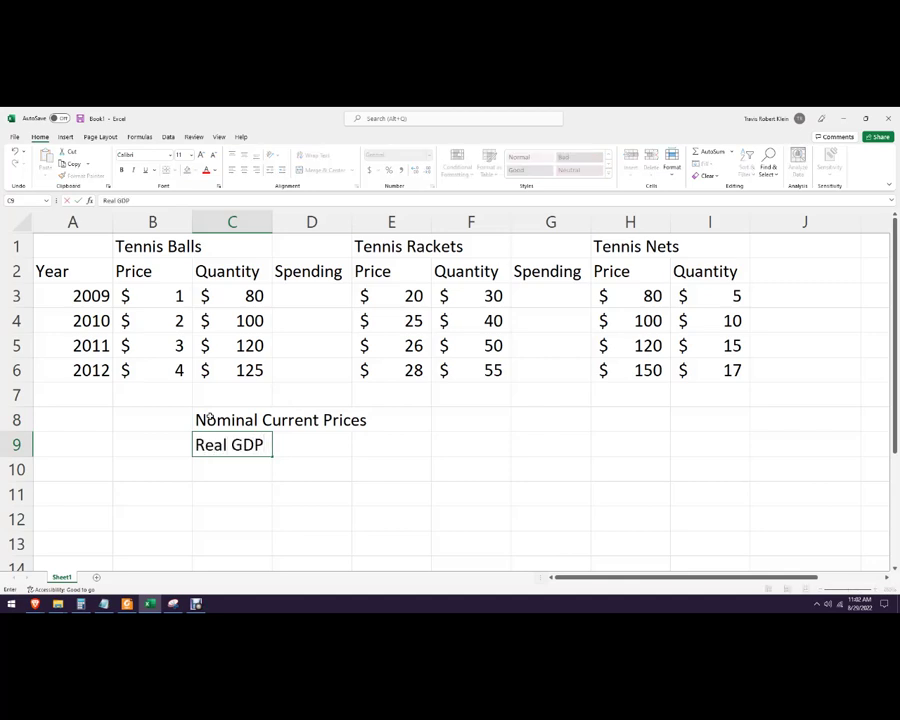
type(": base year prices")
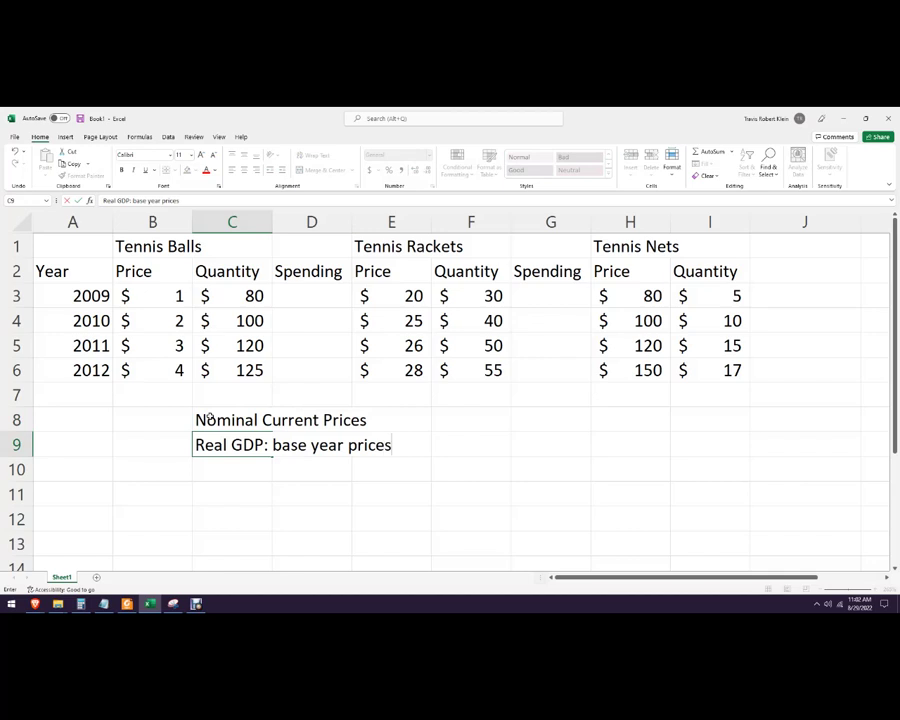
key("Return")
Step: Add a colon after "Nominal" in the C8 note so it reads "Nominal: Current Prices"
left_click(243, 421)
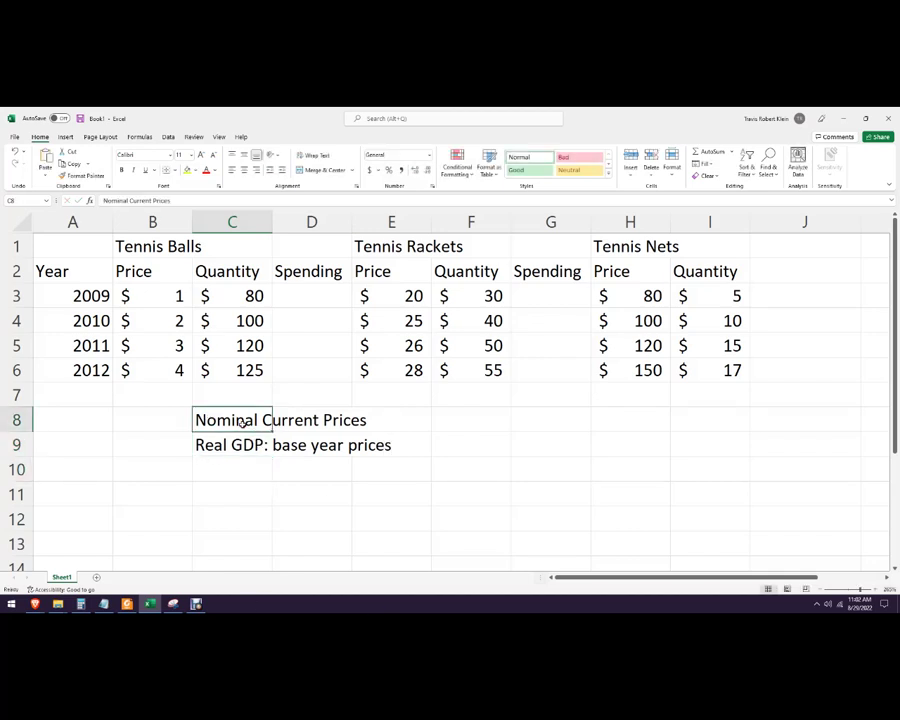
left_click(128, 202)
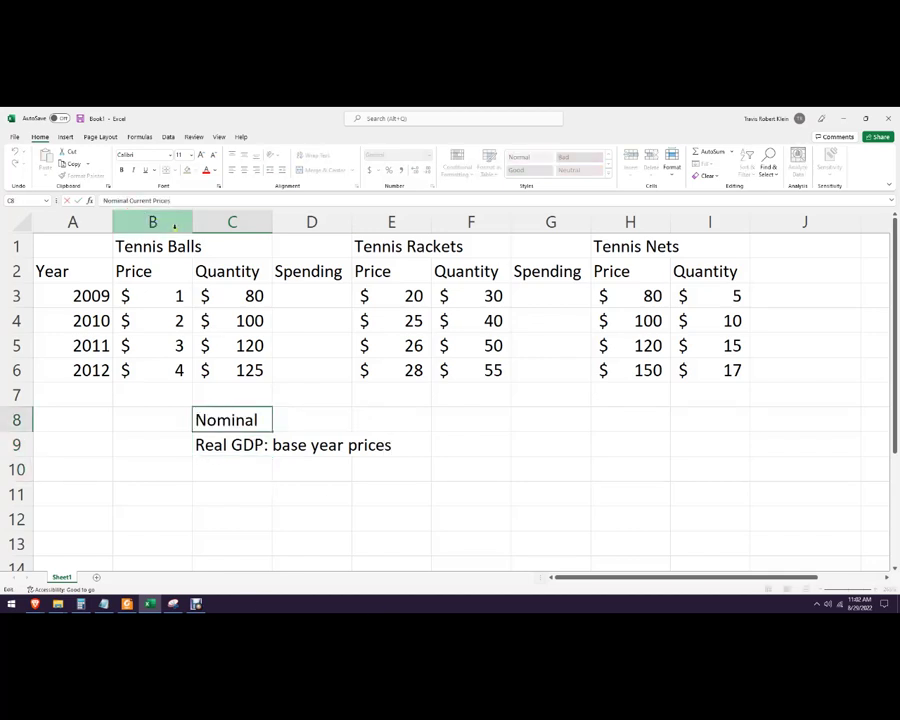
type(":")
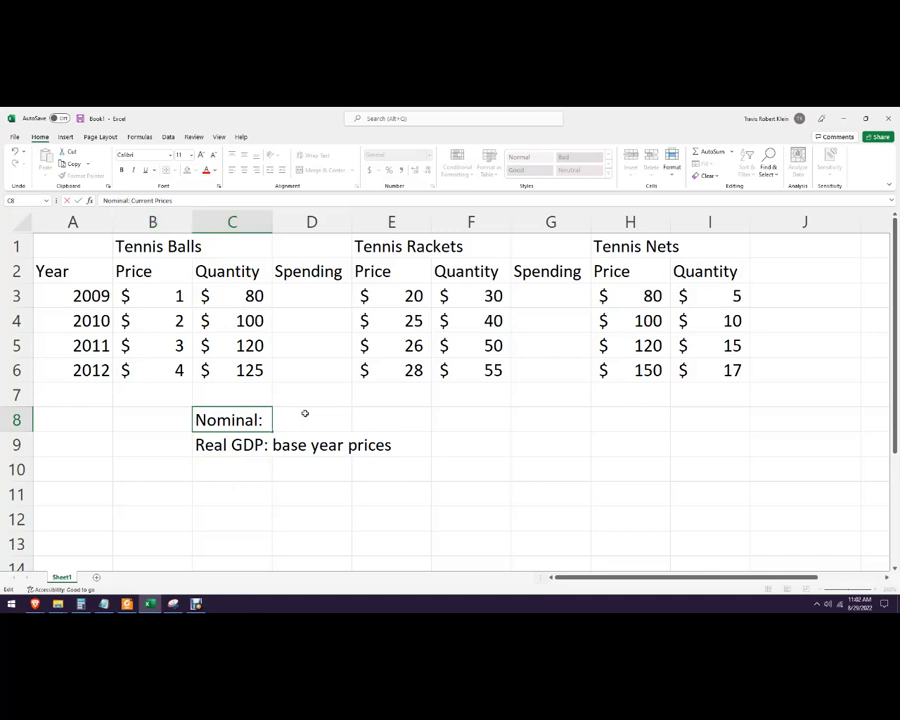
left_click(313, 488)
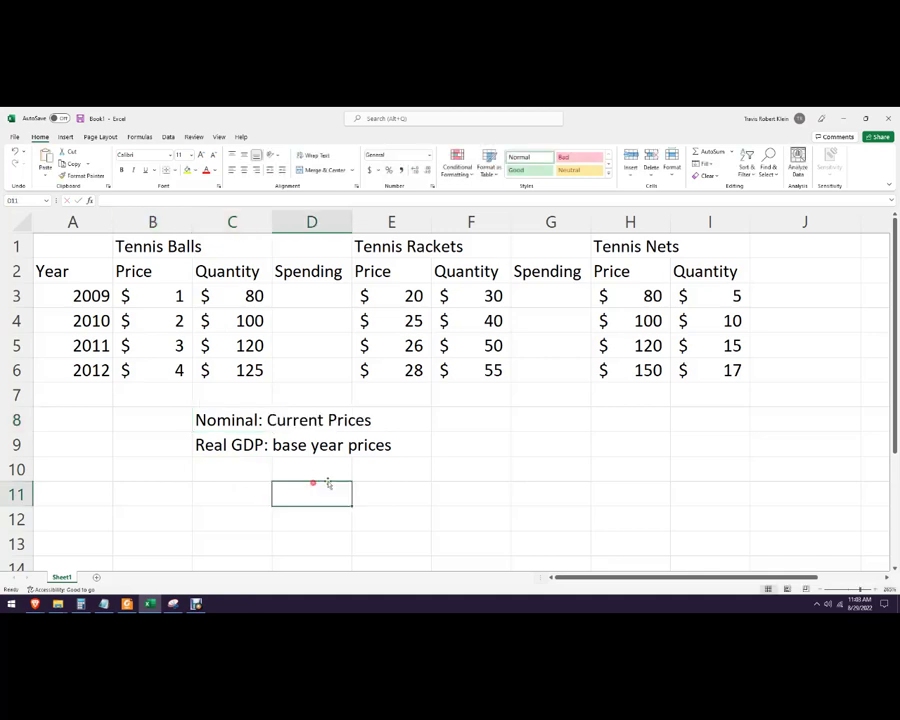
Step: Move the two notes from C8:C9 to A8:A9
left_click(325, 342)
left_click(312, 296)
left_click_drag(230, 414, 325, 454)
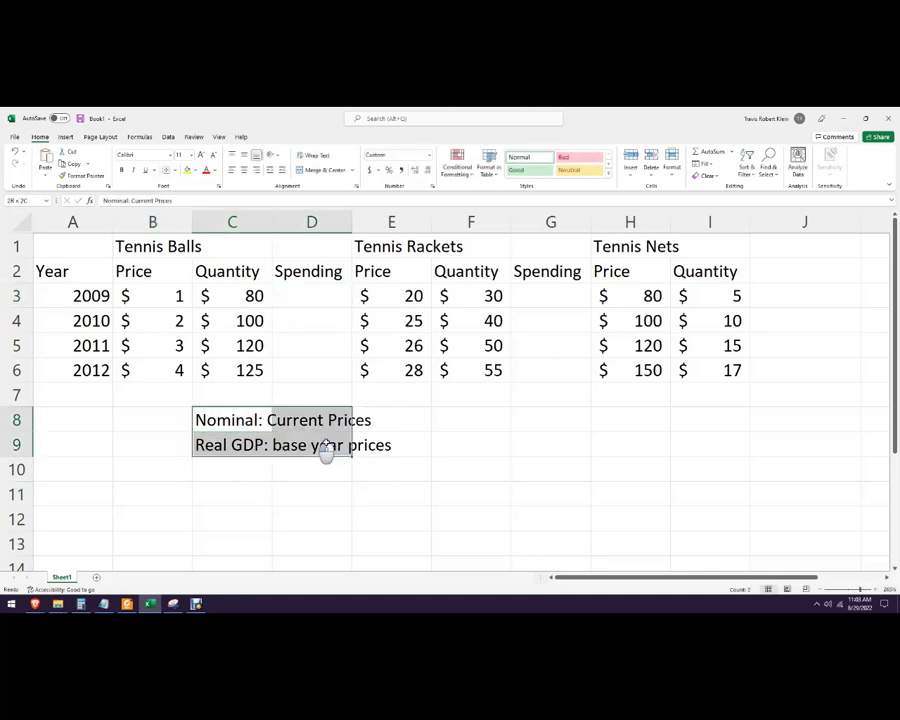
left_click_drag(268, 407, 96, 412)
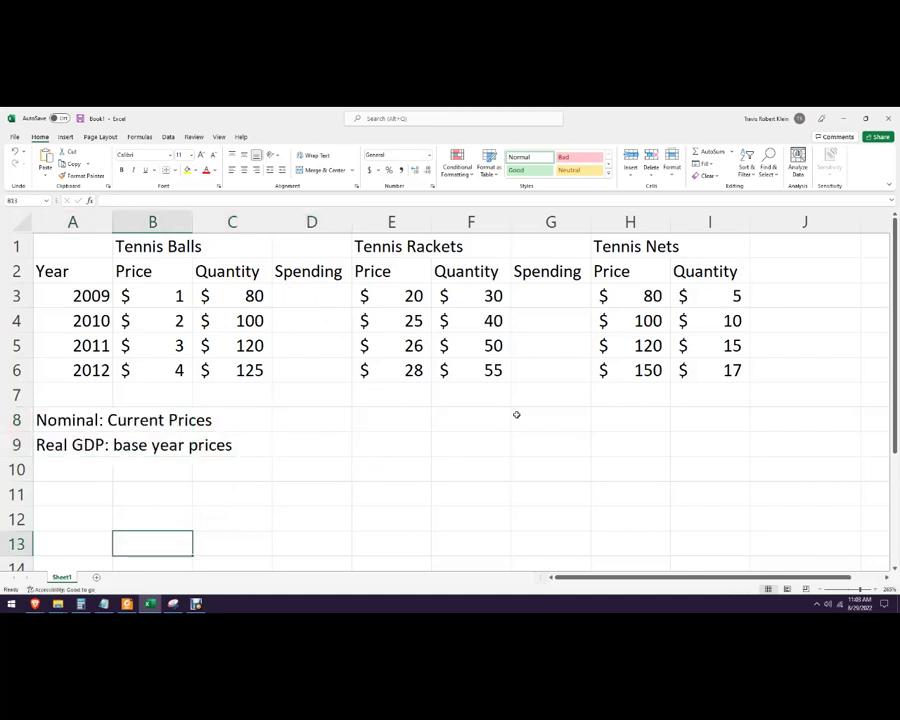
Step: Calculate tennis ball spending in D3 with =B3*C3 and fill the formula down through D6
left_click(311, 295)
type("=")
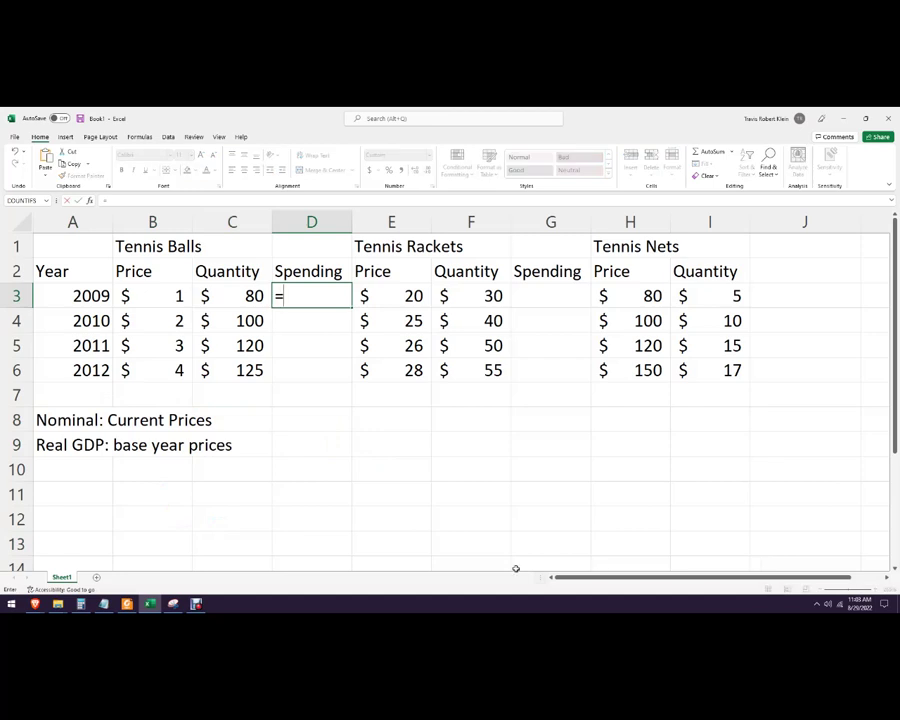
left_click(173, 302)
type("*")
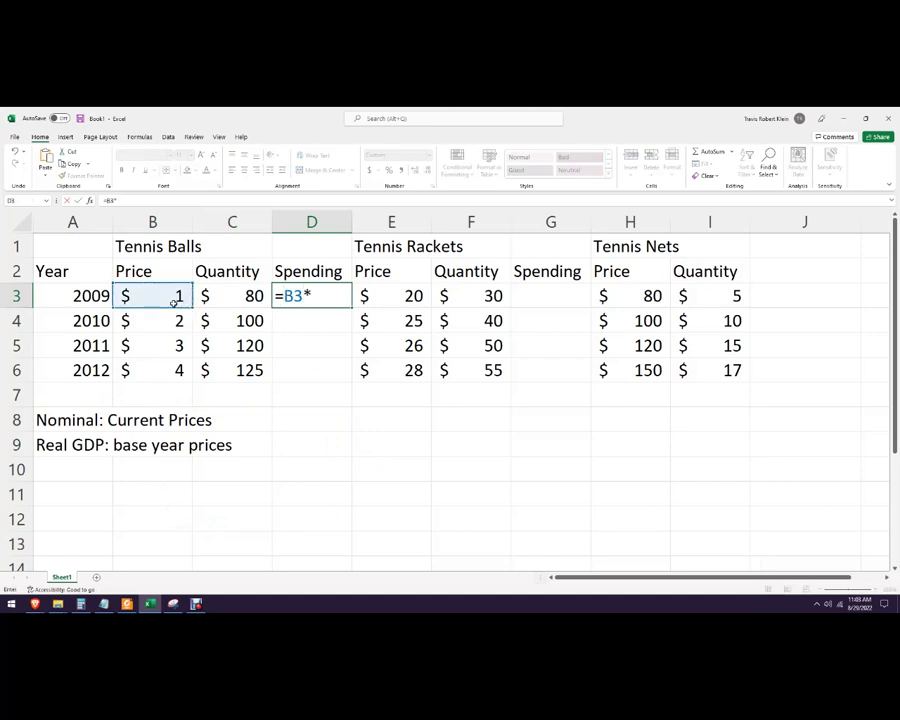
key("Left")
key("Return")
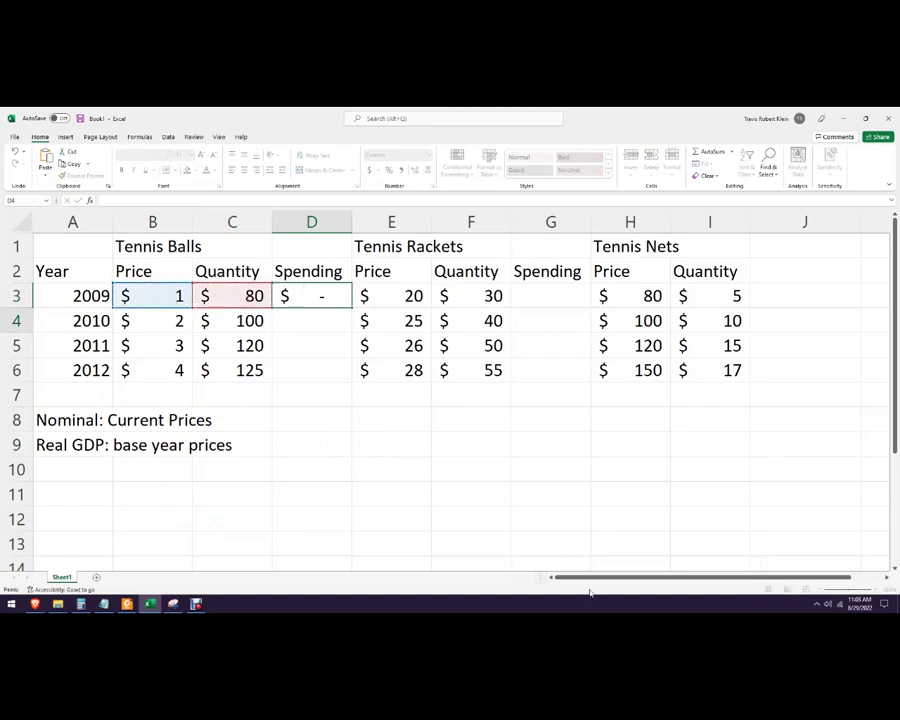
left_click(338, 300)
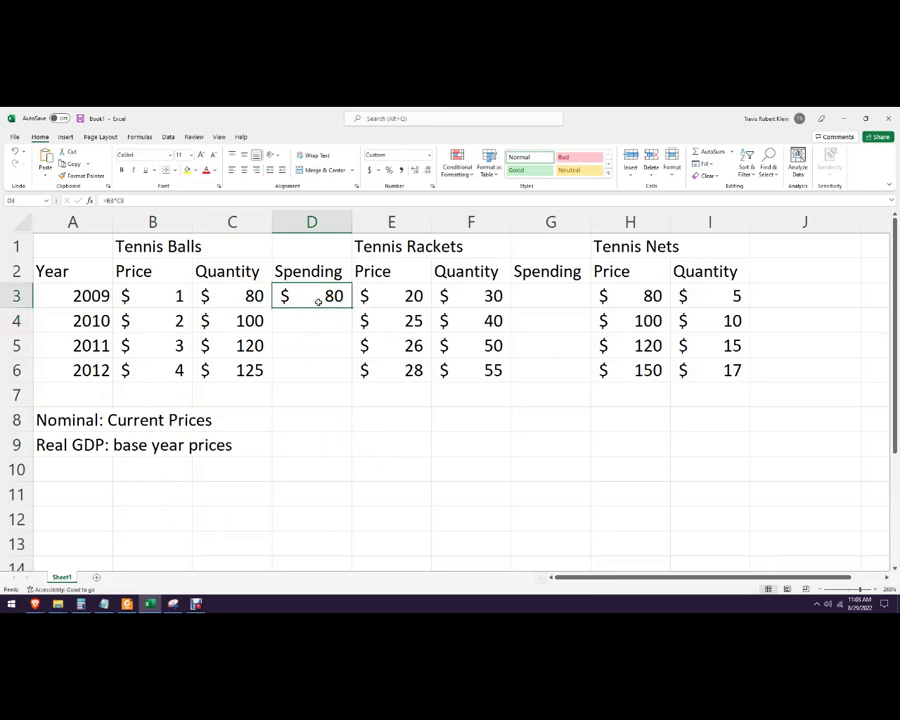
left_click_drag(352, 309, 354, 378)
left_click(400, 422)
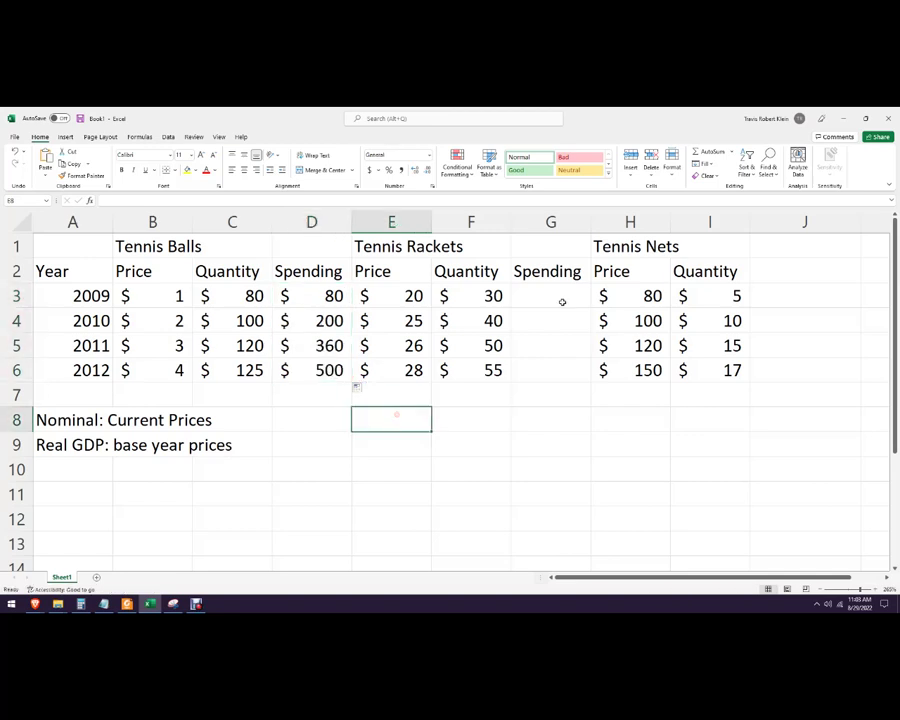
Step: Calculate tennis racket spending in G3 with =E3*F3 and fill the formula down through G6
left_click(554, 300)
type("=")
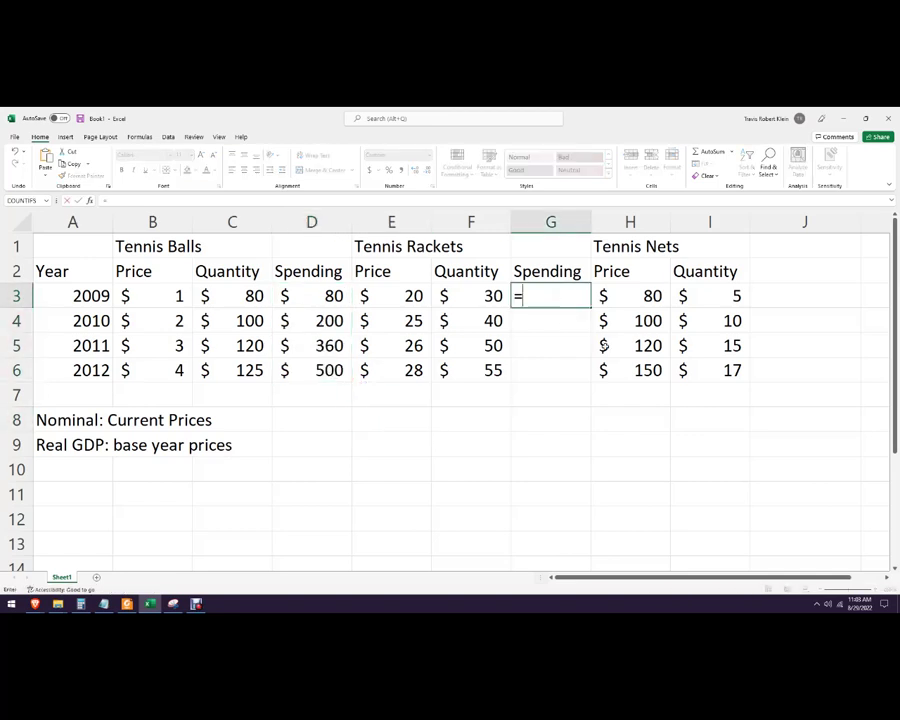
left_click(386, 295)
type("*")
left_click(490, 300)
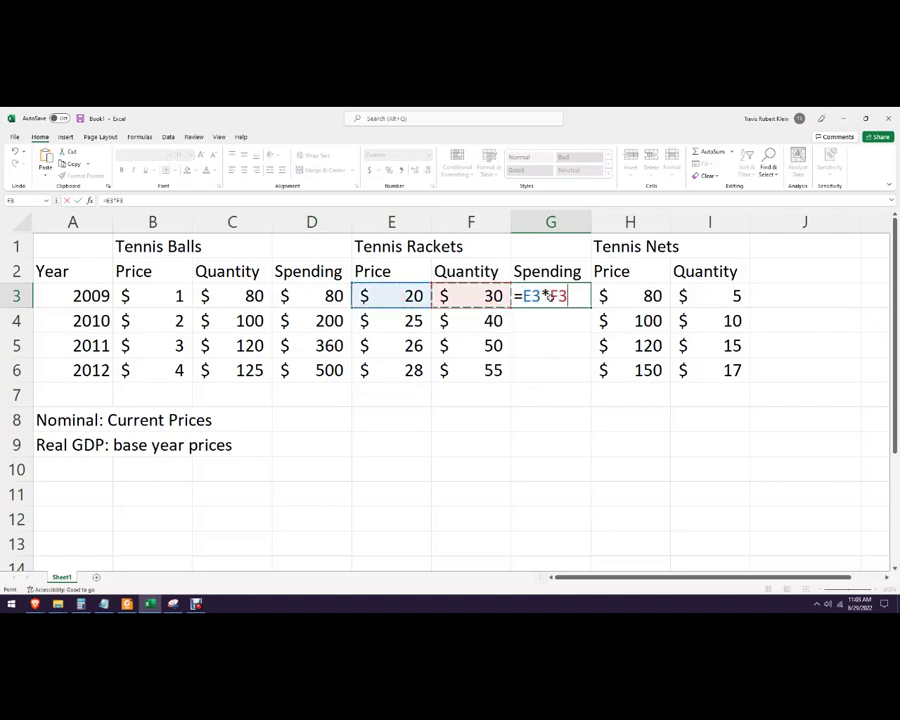
key("Return")
left_click(583, 293)
left_click_drag(589, 314, 590, 376)
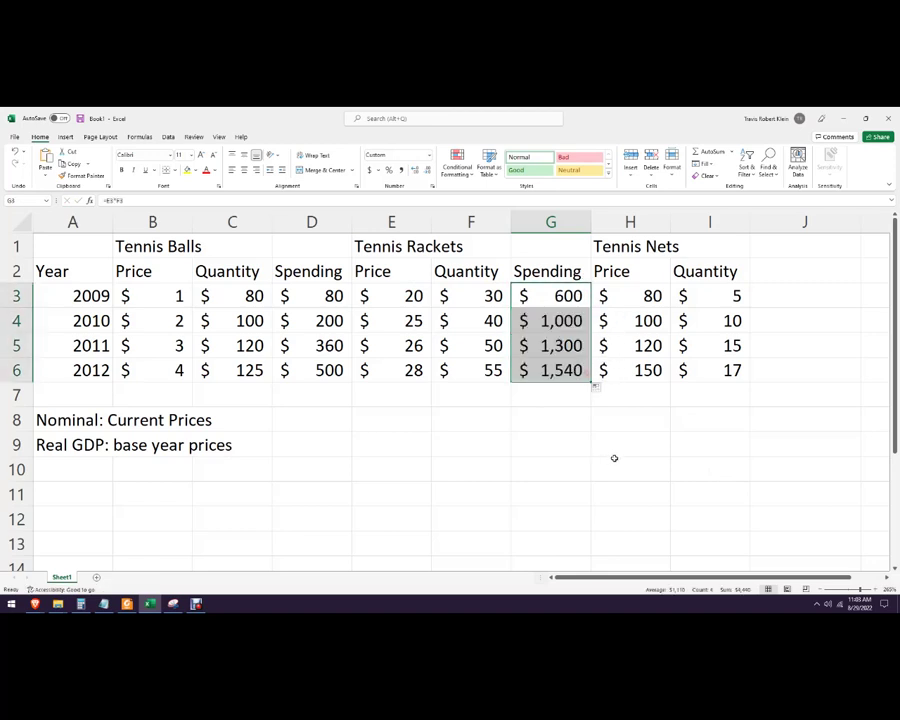
left_click(614, 458)
Step: Copy the tennis racket Spending column G2:G6 to J2:J6 for the tennis nets and check the formula in J3
left_click(779, 280)
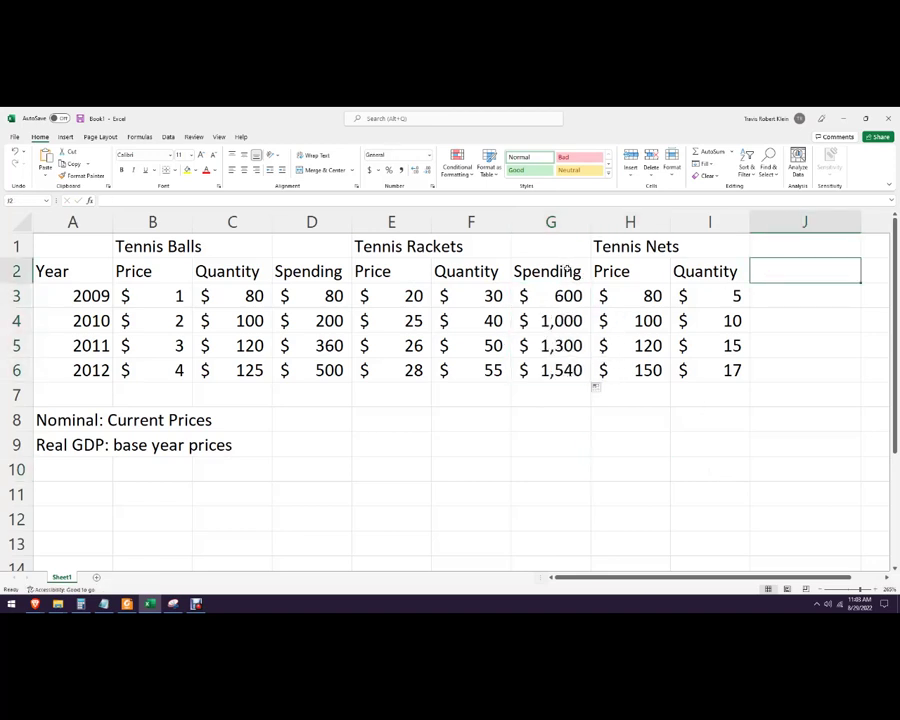
left_click_drag(566, 270, 573, 368)
key("ctrl+c")
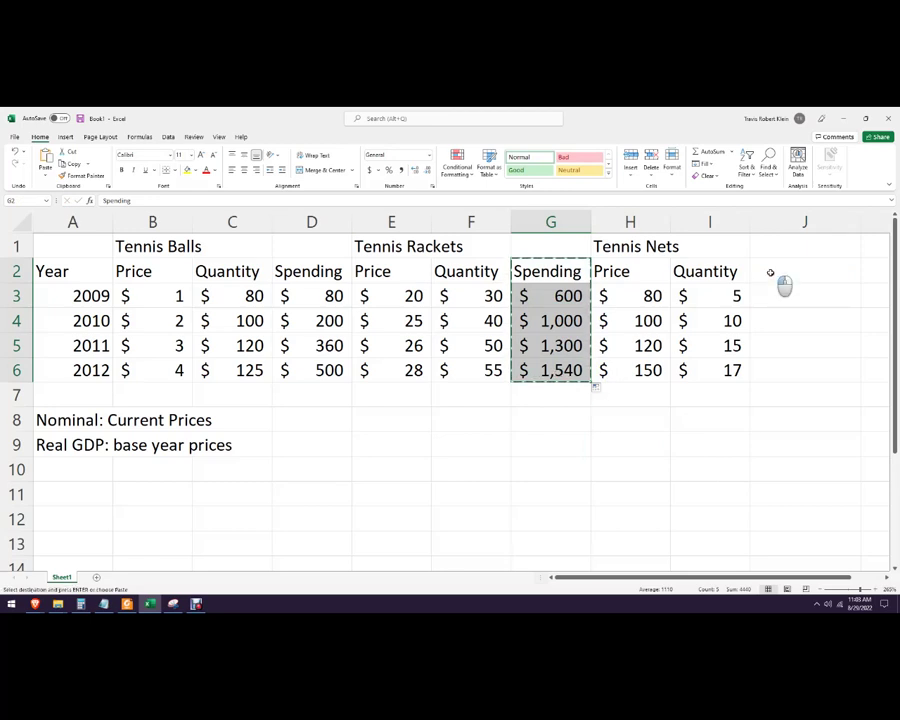
left_click_drag(780, 275, 780, 370)
key("ctrl+v")
key("Escape")
left_click(797, 293)
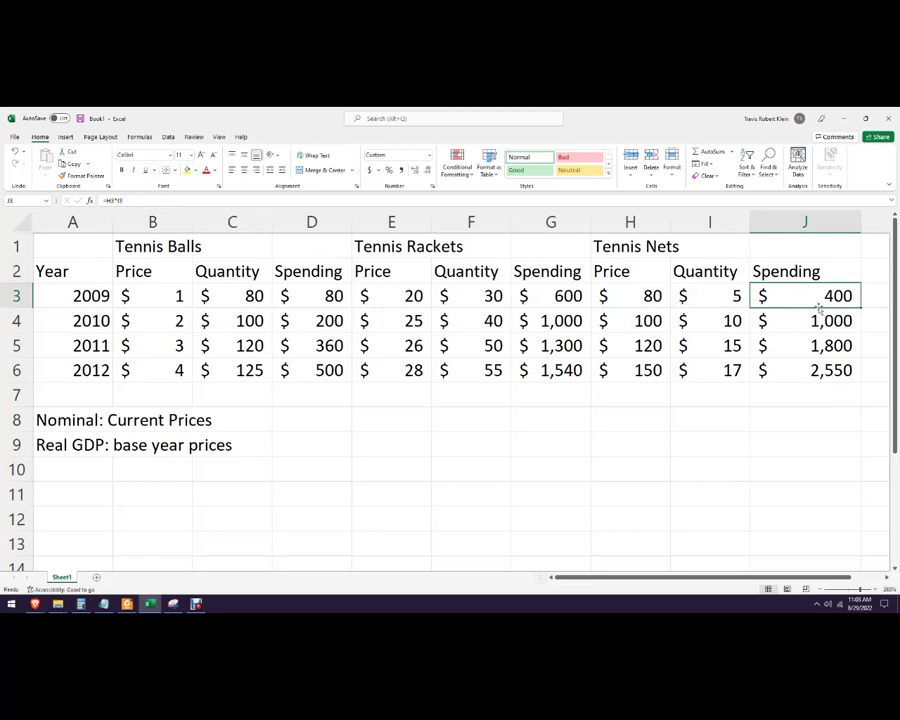
left_click(728, 433)
Step: Enter the heading "Nominal" in K1, beside the tennis nets Spending column
scroll(708, 424, "down", 2)
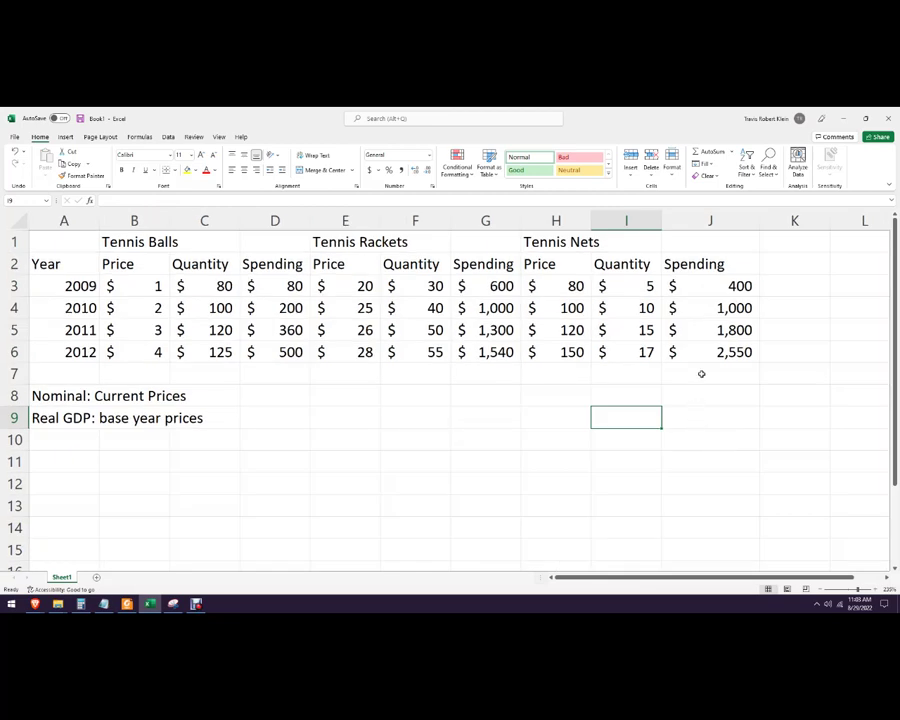
left_click(780, 243)
type("Nominal")
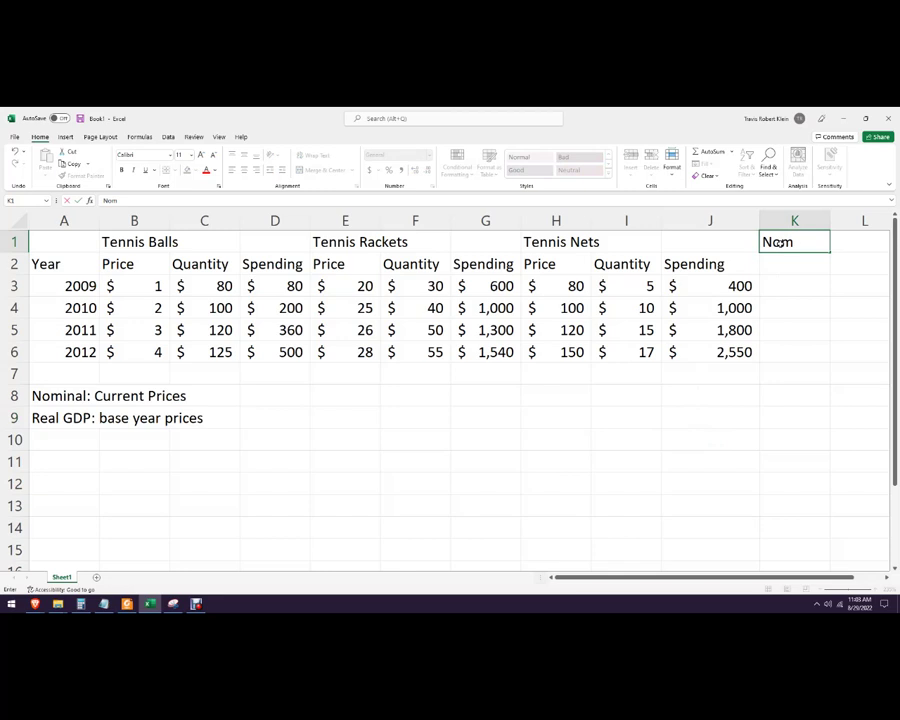
key("Return")
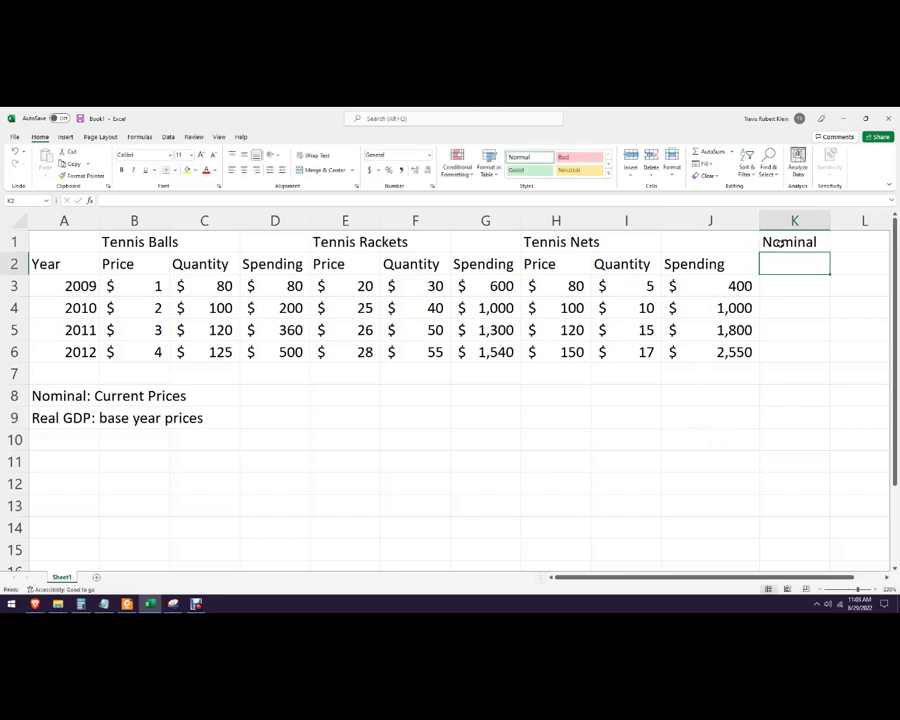
Step: Calculate 2009 nominal GDP in K3 by adding the three spending amounts with =D3+G3+J3
key("Return")
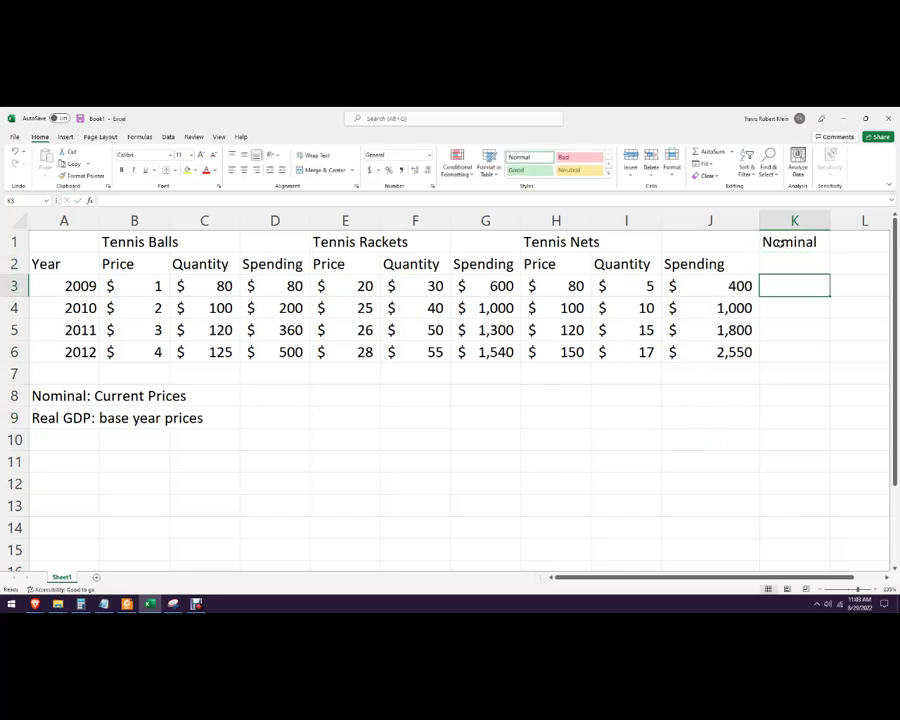
type("=")
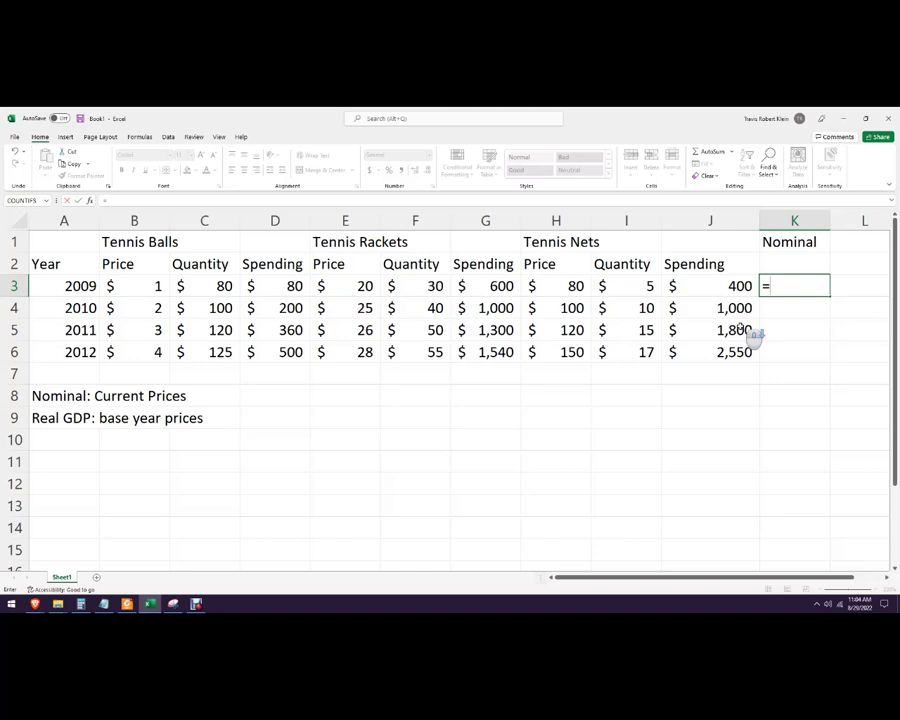
key("Escape")
scroll(758, 392, "down", 1)
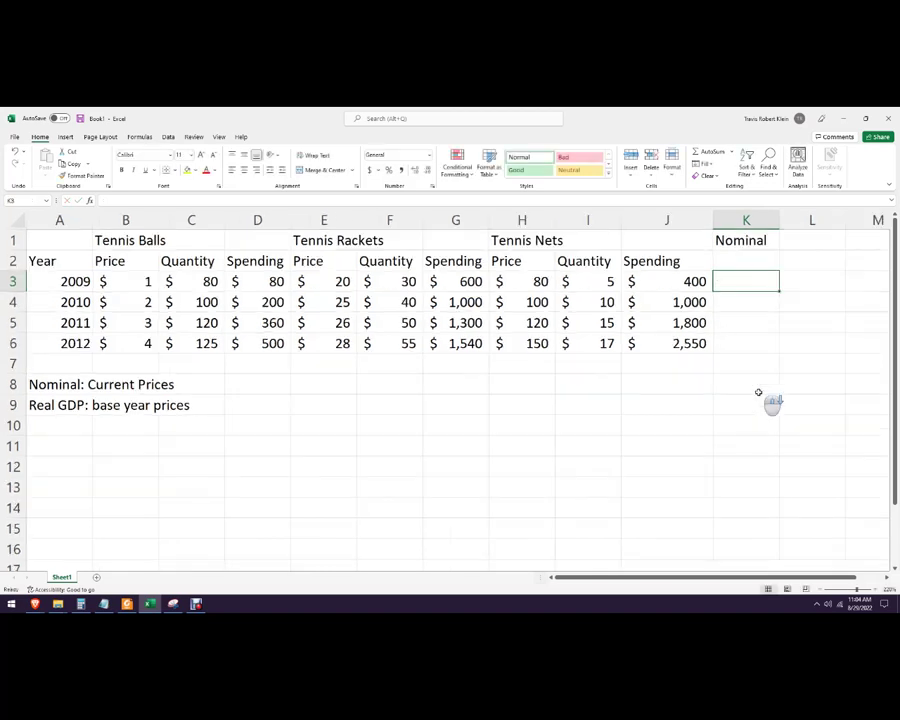
scroll(758, 392, "down", 1)
type("=")
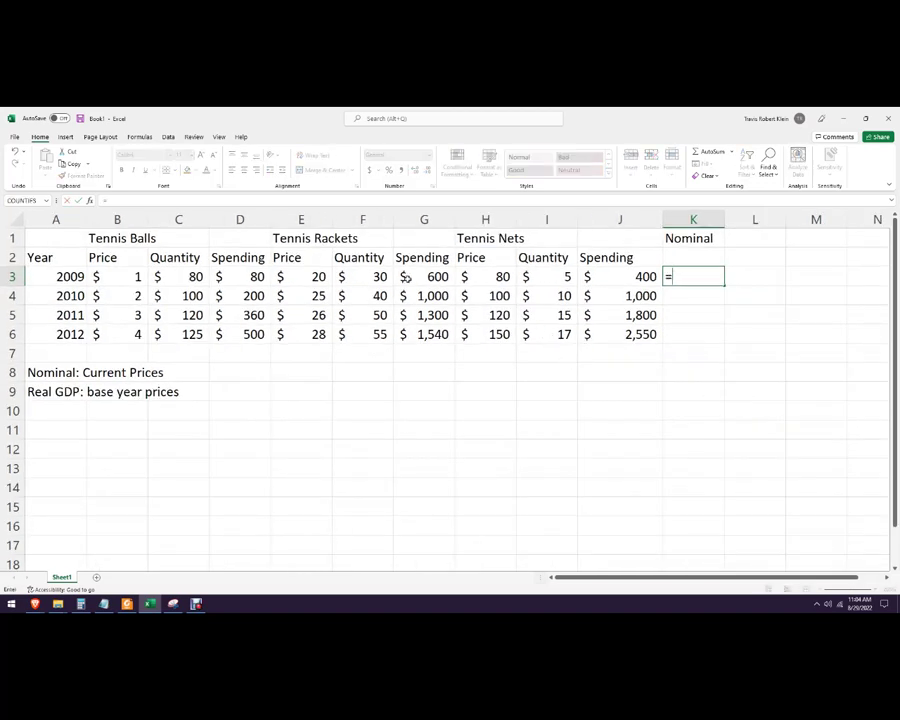
left_click(235, 277)
type("+")
left_click(376, 277)
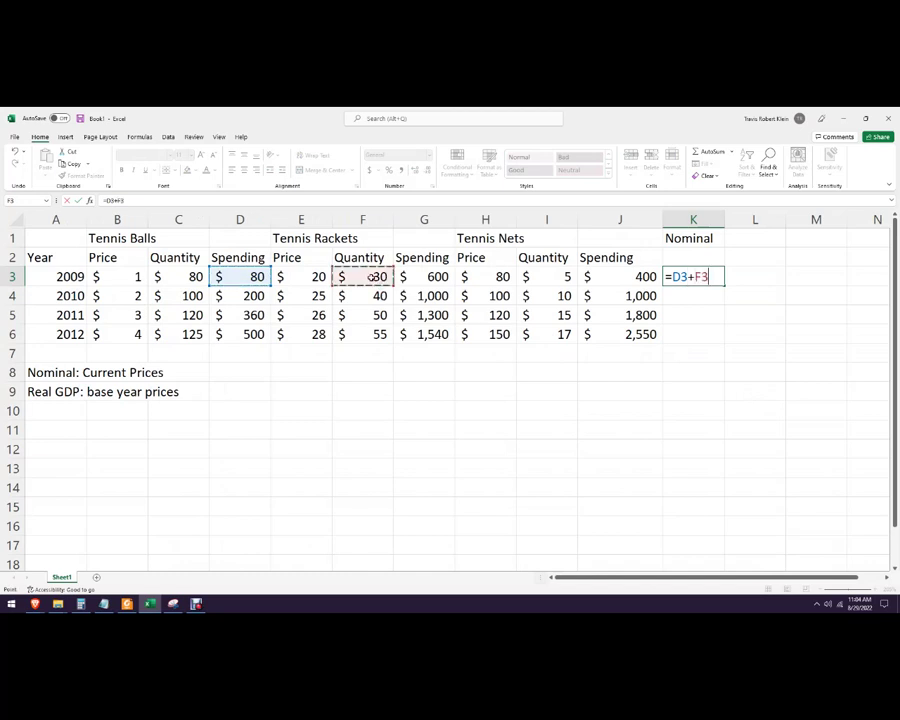
key("Right")
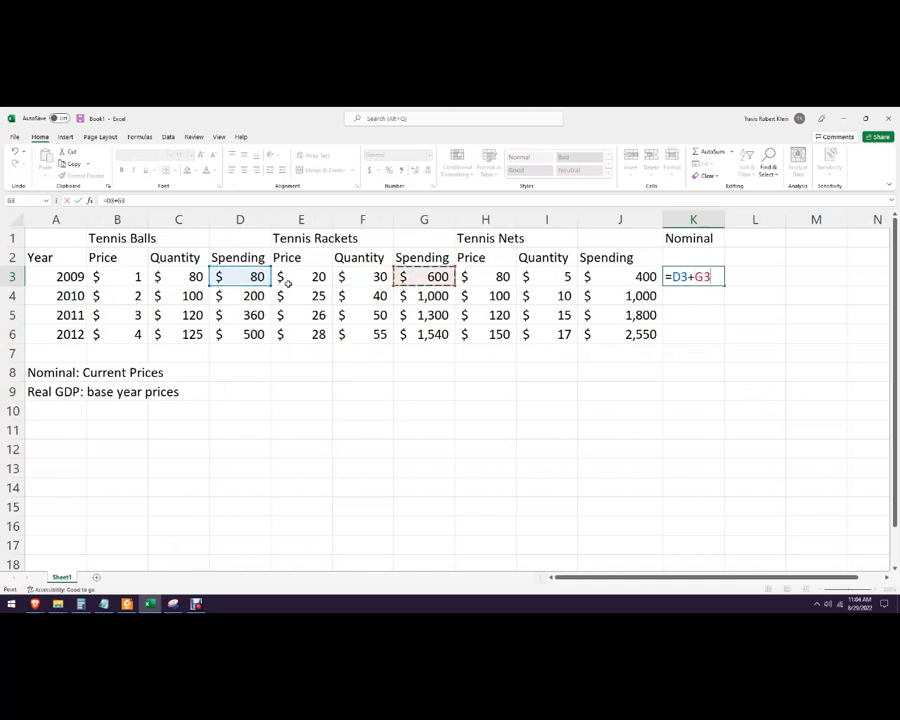
type("+")
left_click(624, 276)
key("Return")
Step: Fill the nominal GDP formula from K3 down through K6 for 2010 to 2012
left_click(712, 279)
left_click_drag(723, 287, 735, 346)
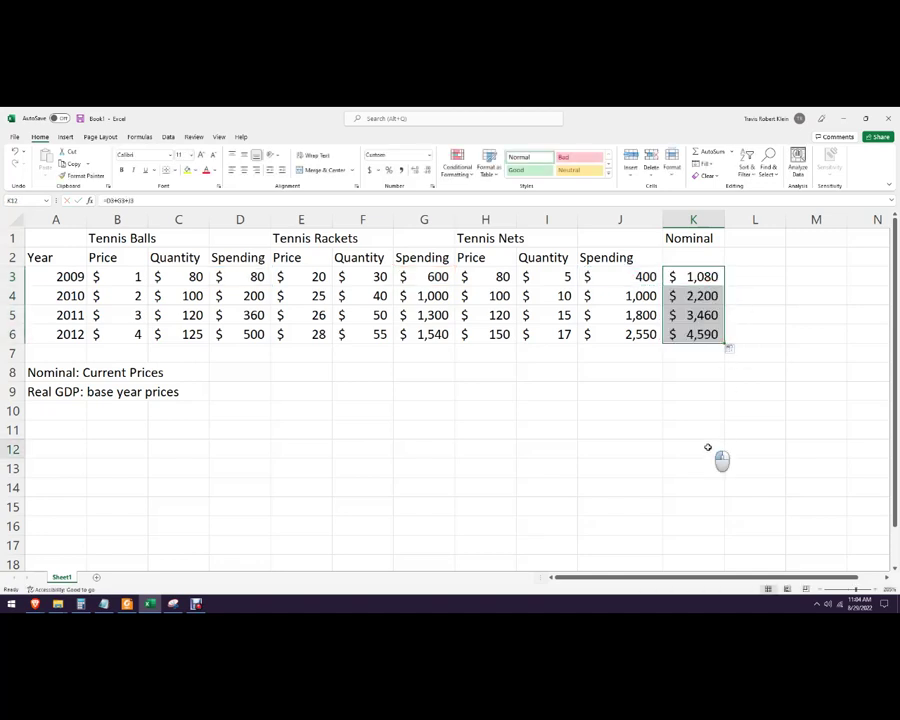
left_click(718, 452)
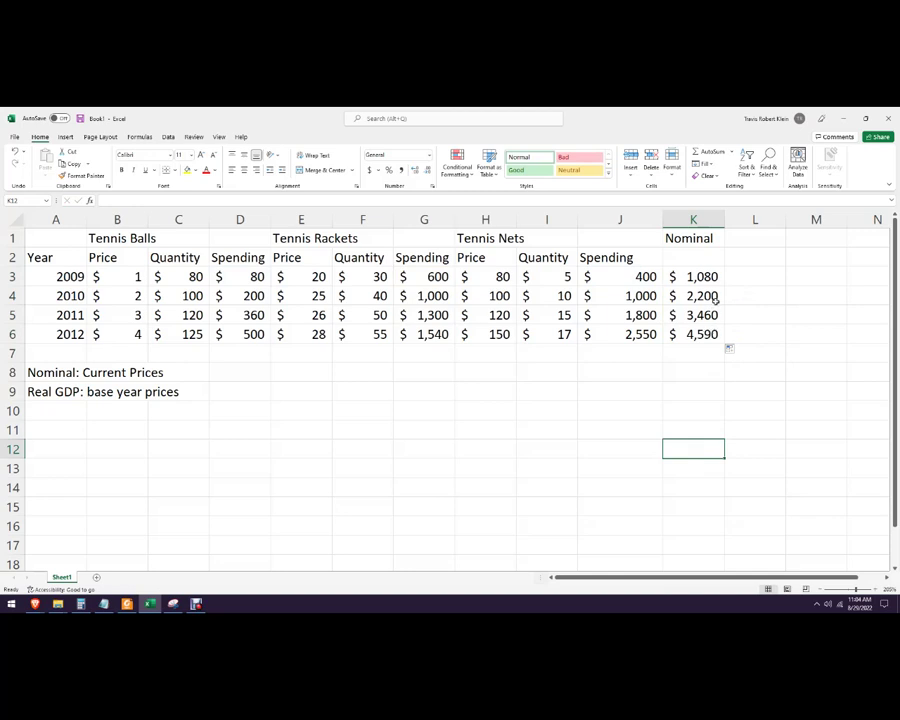
Step: Change the heading in K1 to "Nominal GDP" and autofit the width of column K
left_click(705, 240)
left_click(162, 200)
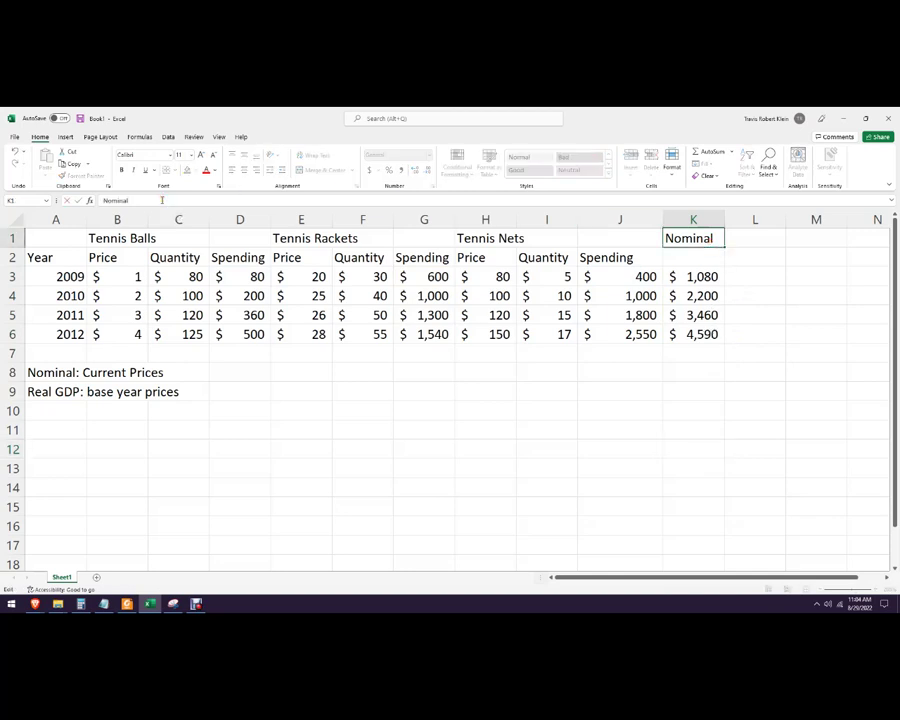
type("GDP")
key("Return")
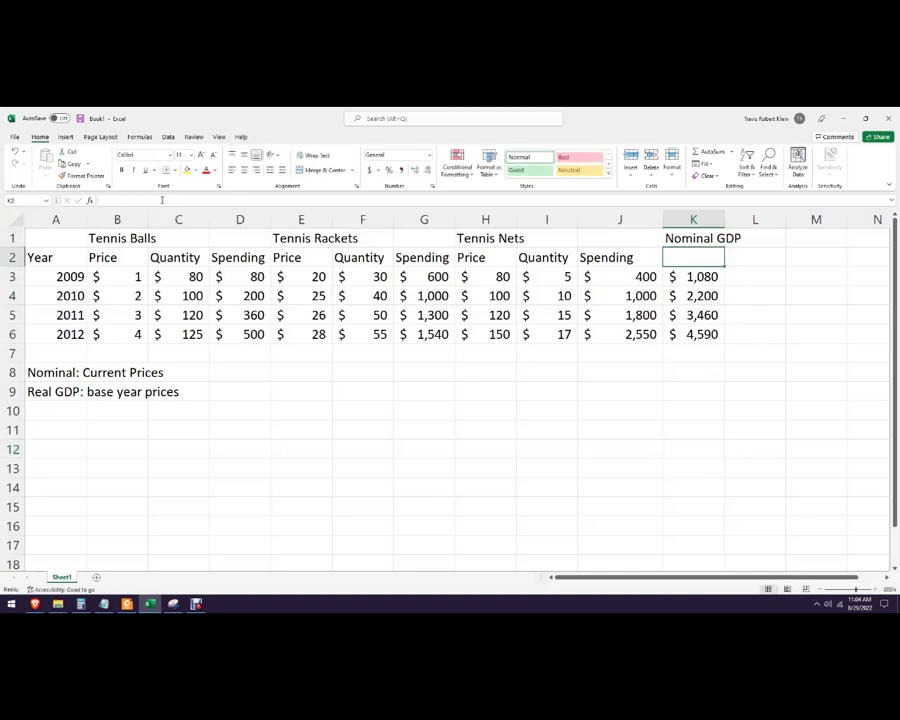
double_click(724, 219)
Step: Enter the heading "%Ch" in L1, beside the Nominal GDP heading
left_click(768, 243)
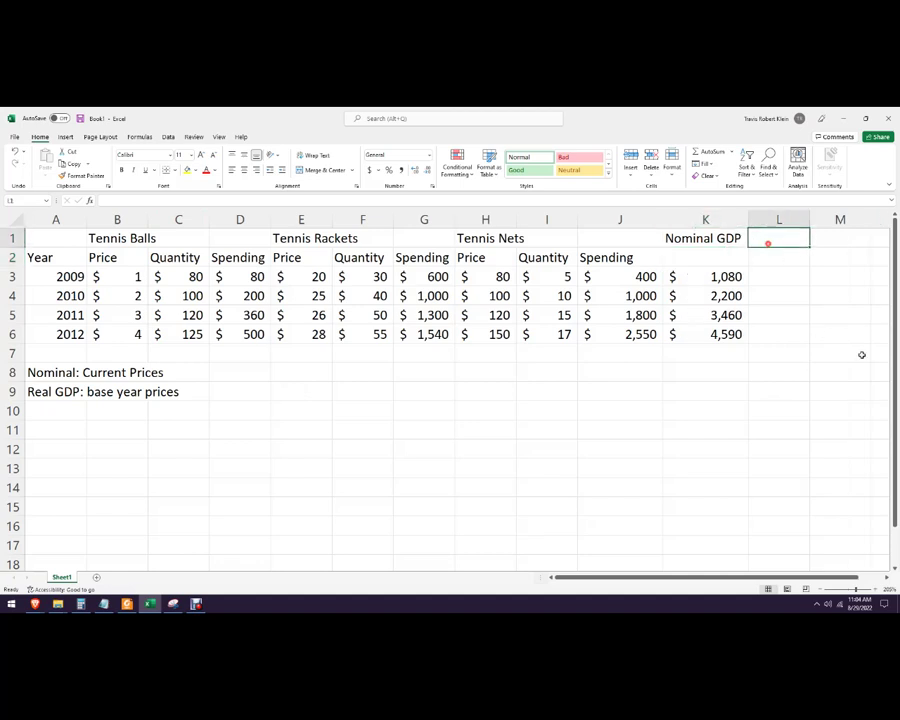
type("%Cha")
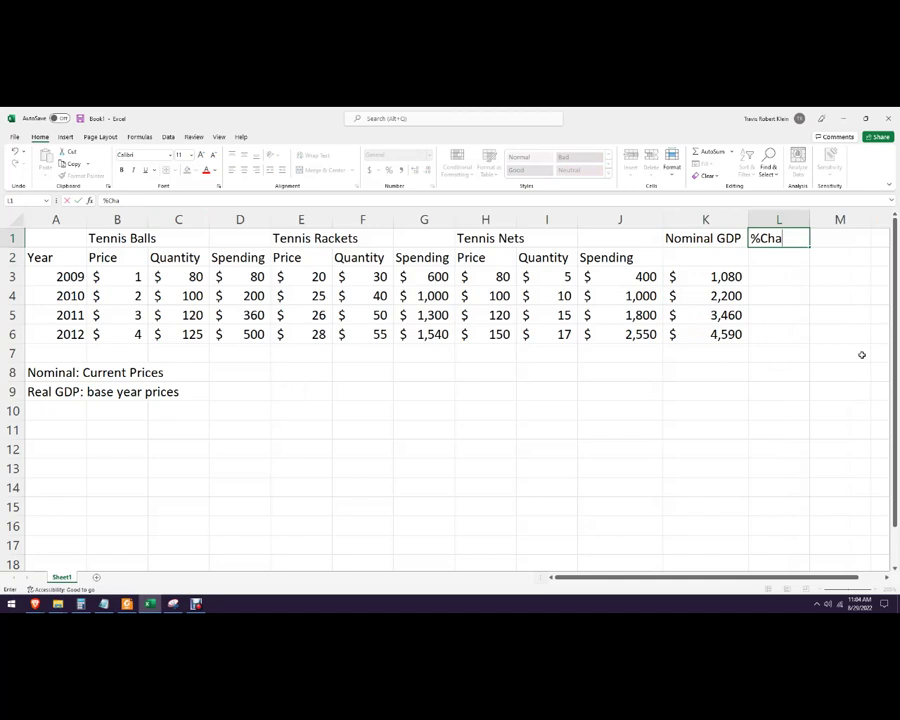
left_click(765, 278)
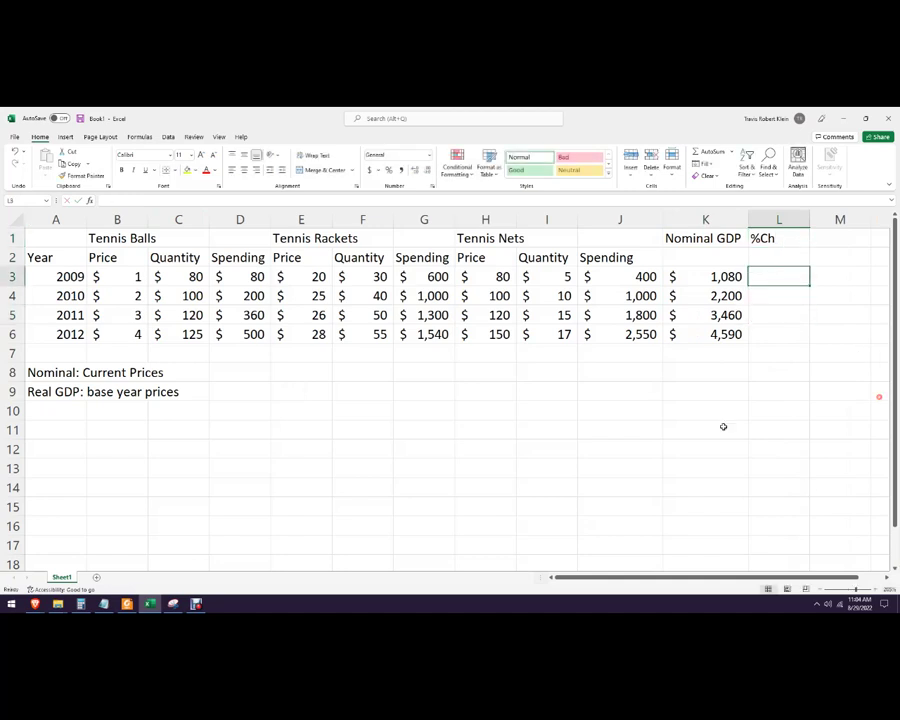
Step: Calculate the 2010 percentage change in nominal GDP in L4 with =(K4-K3)/K3
left_click(738, 295)
left_click(766, 301)
type("=")
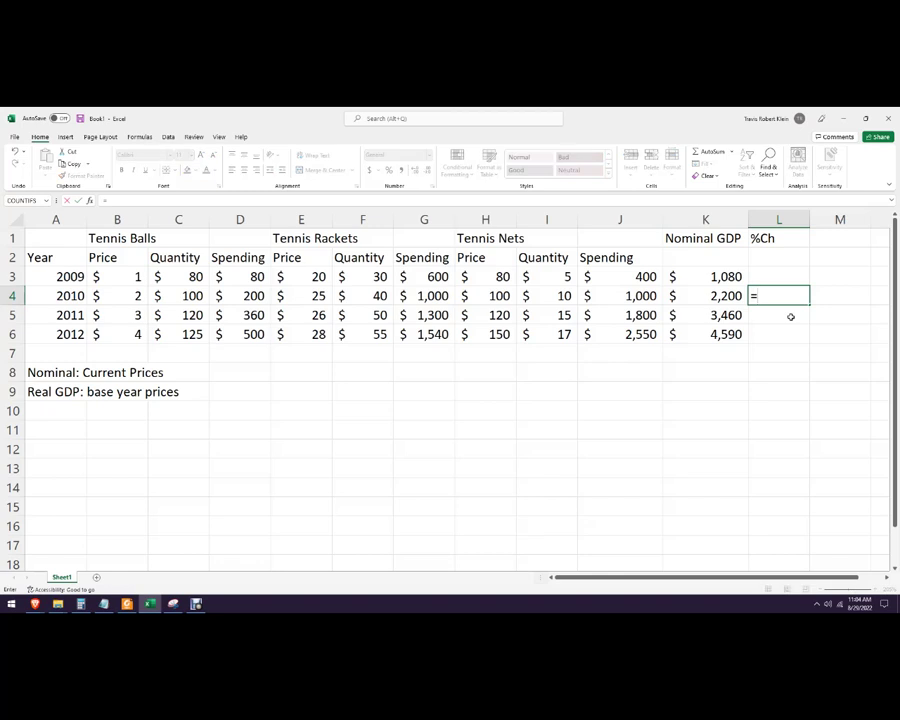
left_click(723, 296)
type("-")
key("Up")
key("Left")
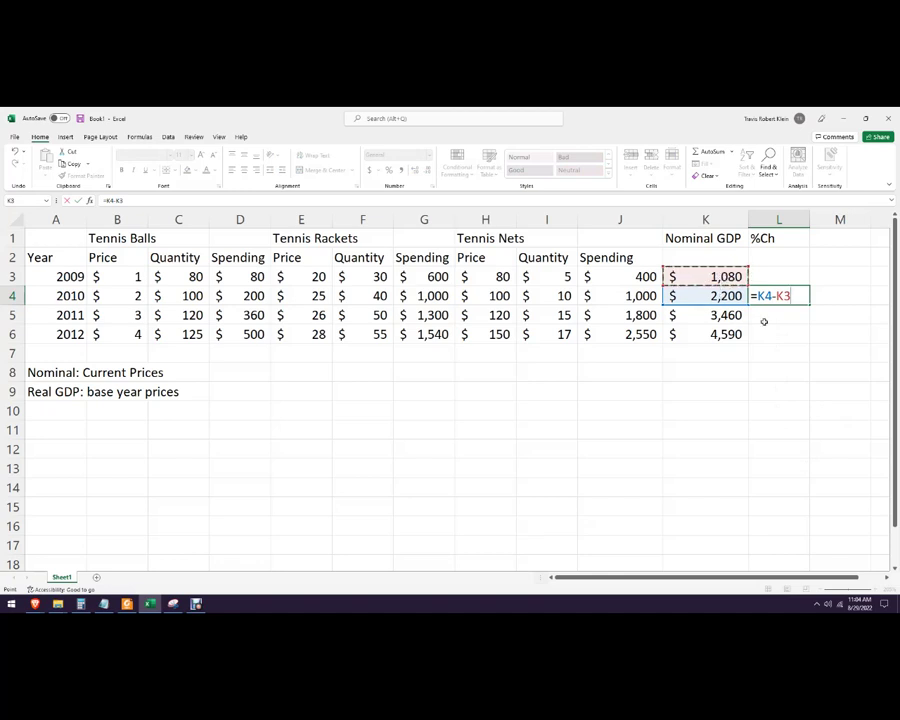
type(")")
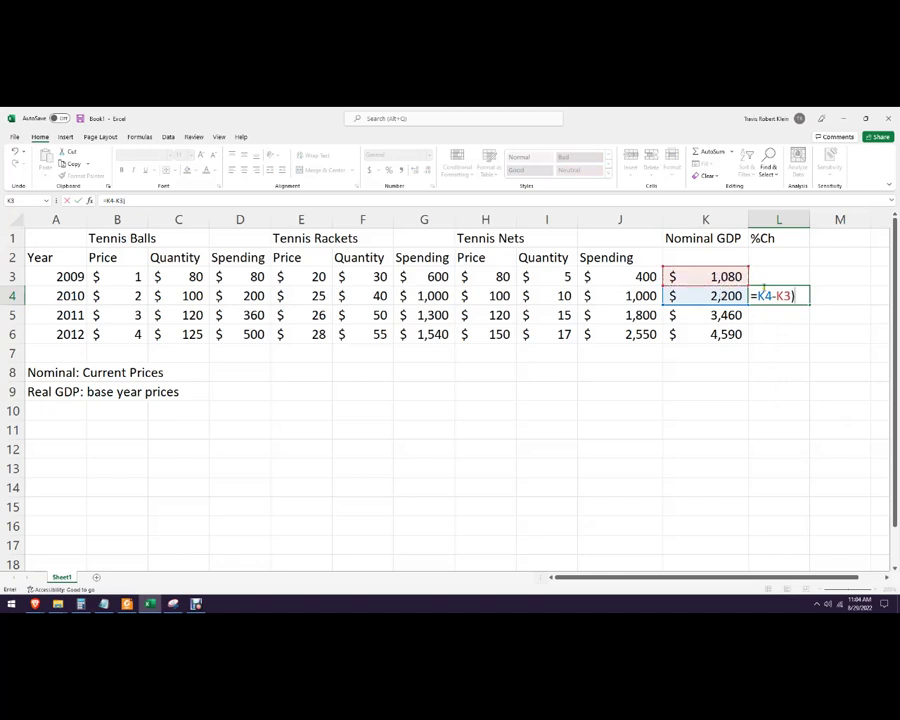
left_click(759, 295)
type("(")
left_click(801, 295)
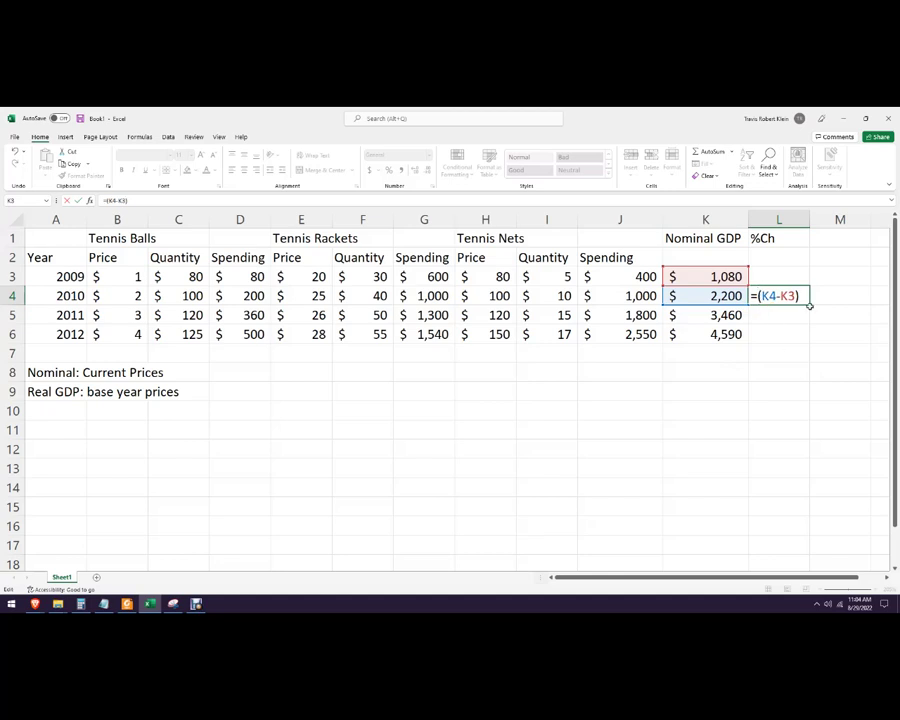
type("/")
left_click(733, 276)
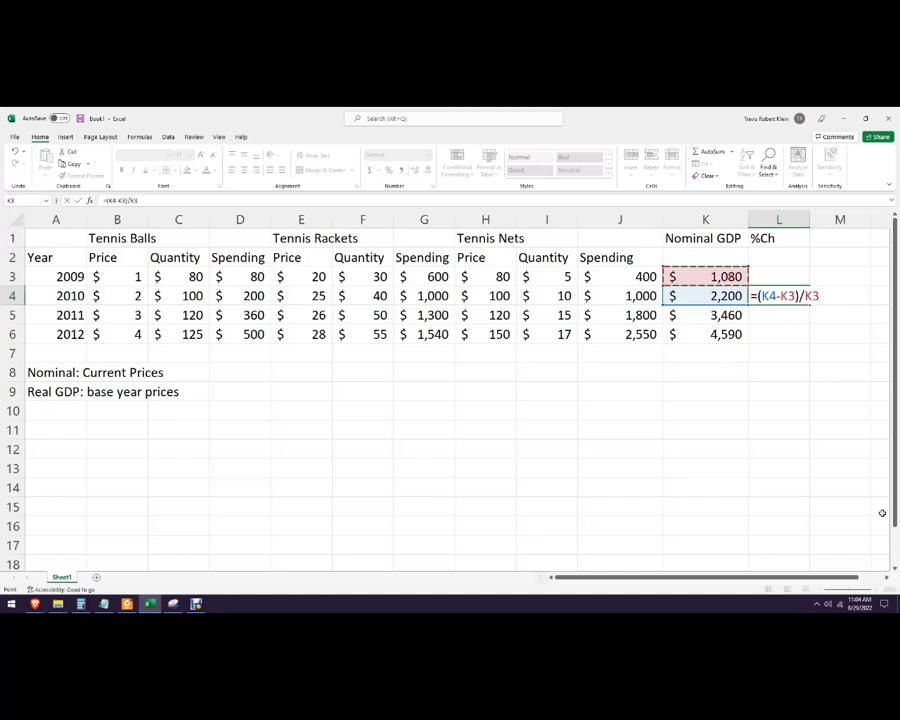
key("Return")
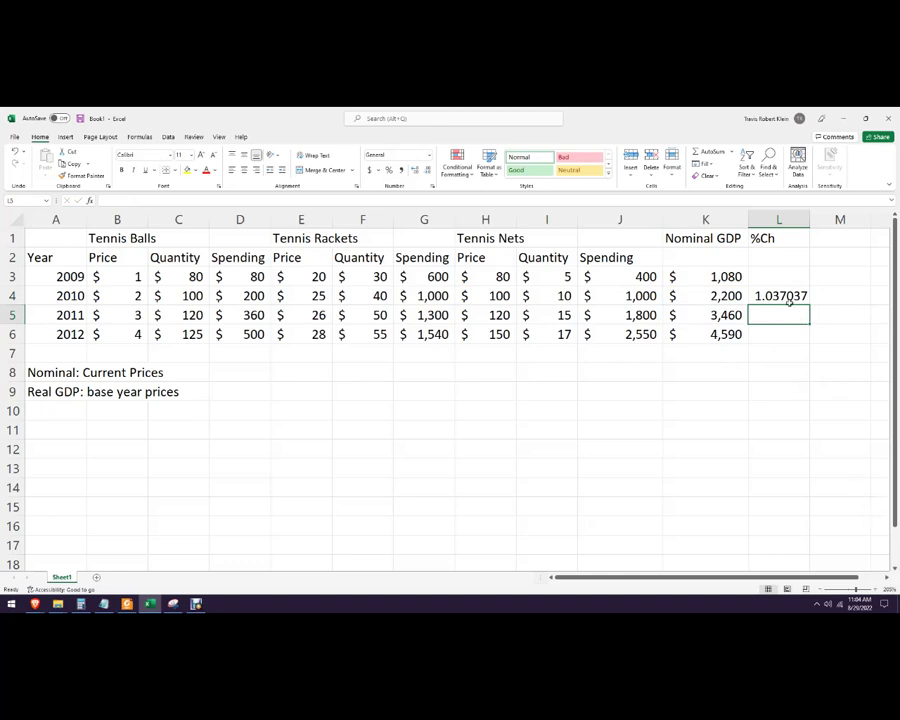
Step: Format L4 as a percentage with two decimal places and fill it down through L6
left_click(788, 296)
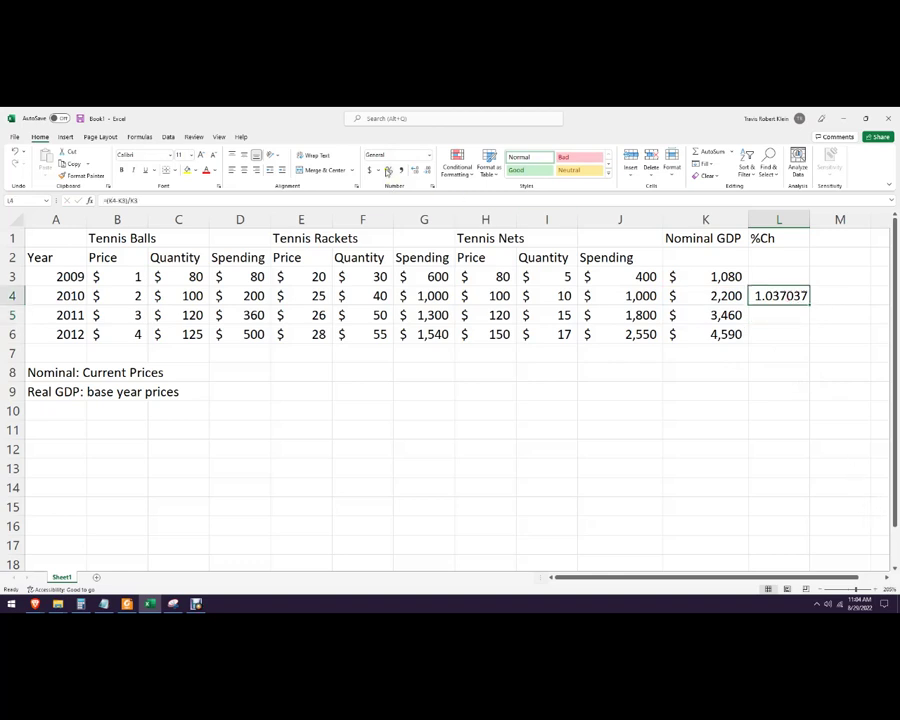
left_click(388, 171)
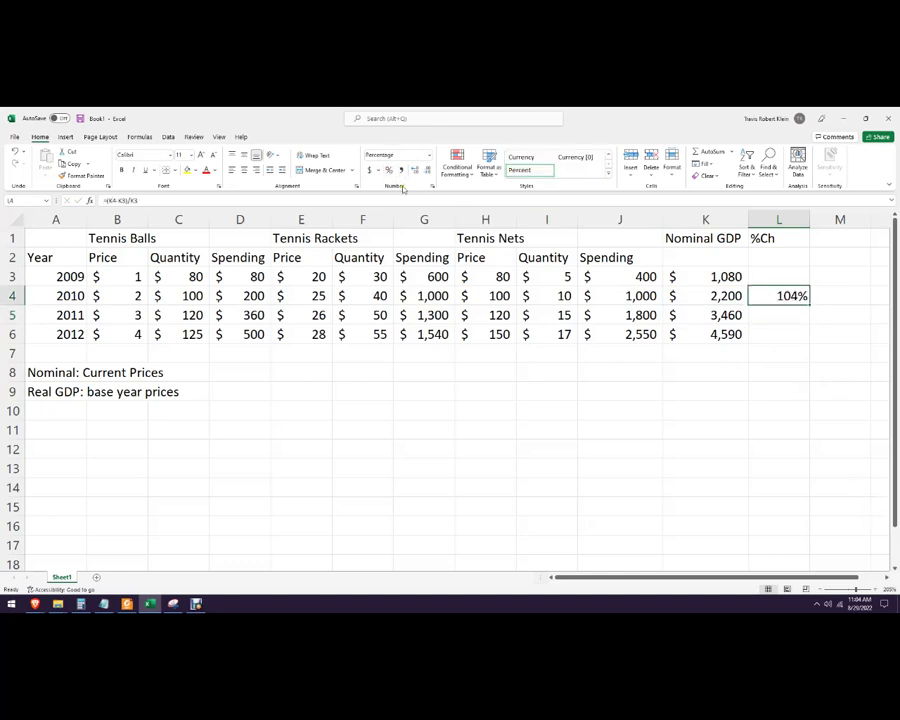
left_click(415, 171)
left_click(416, 172)
left_click_drag(808, 305, 802, 348)
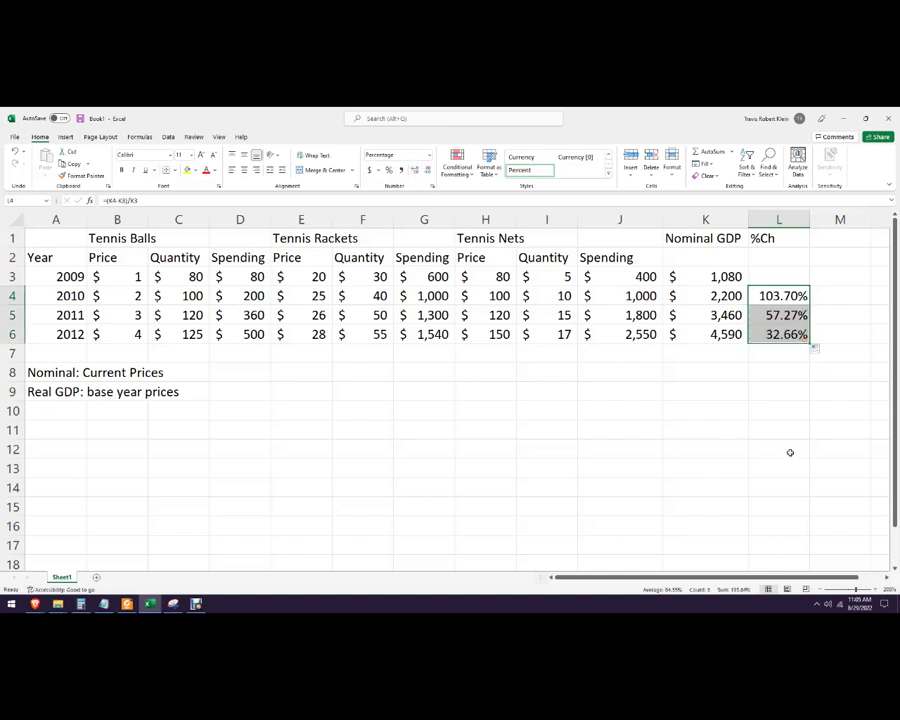
left_click(789, 451)
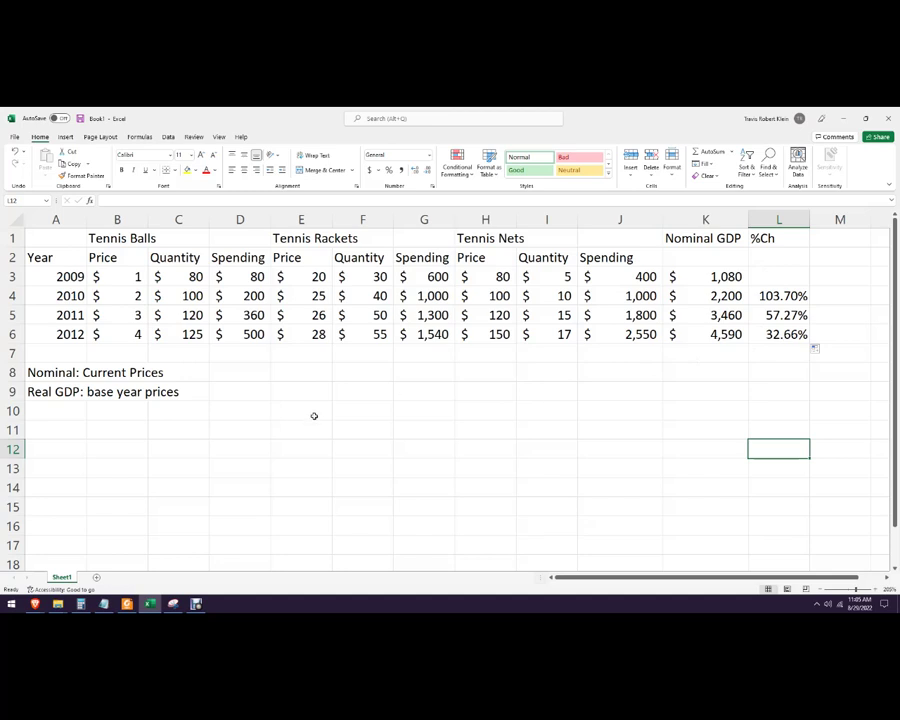
Step: Enter the label "Real GDP base year: 2009" in B10, below the real GDP note
left_click(121, 414)
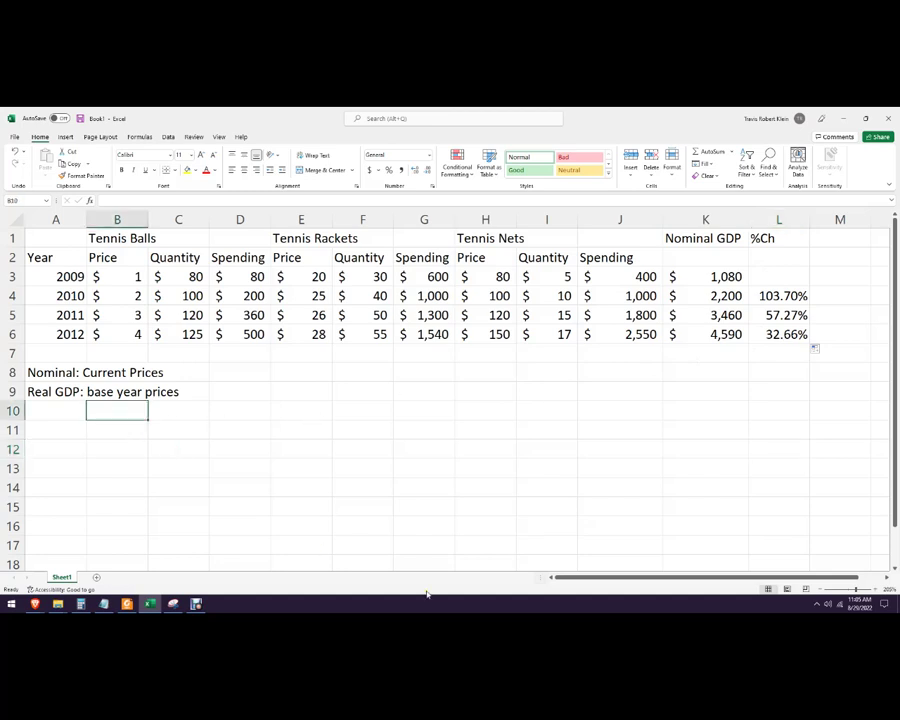
scroll(462, 406, "down", 3, "ctrl")
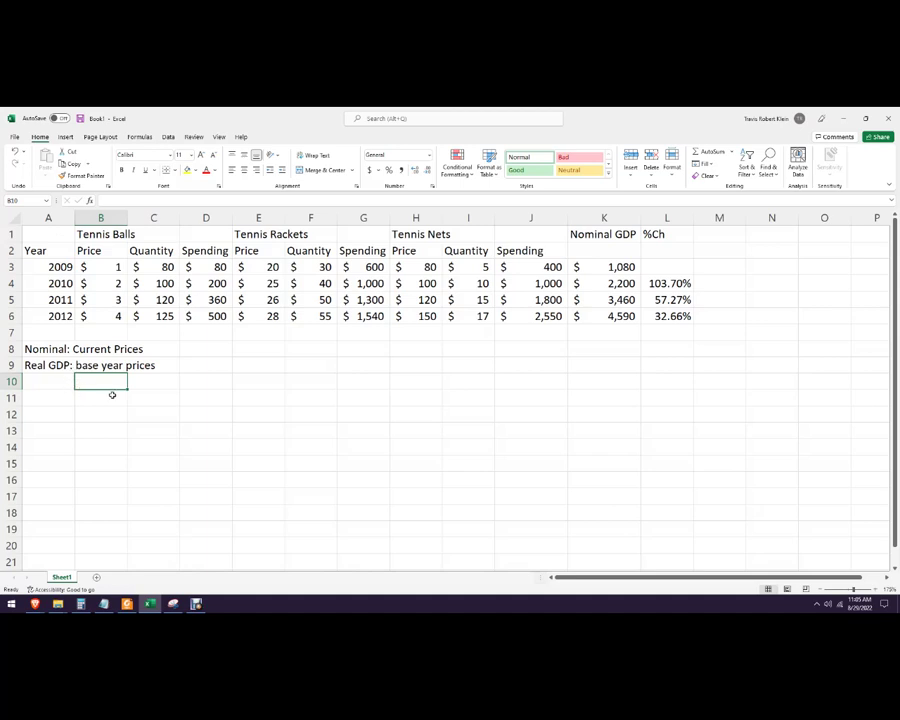
type("Real")
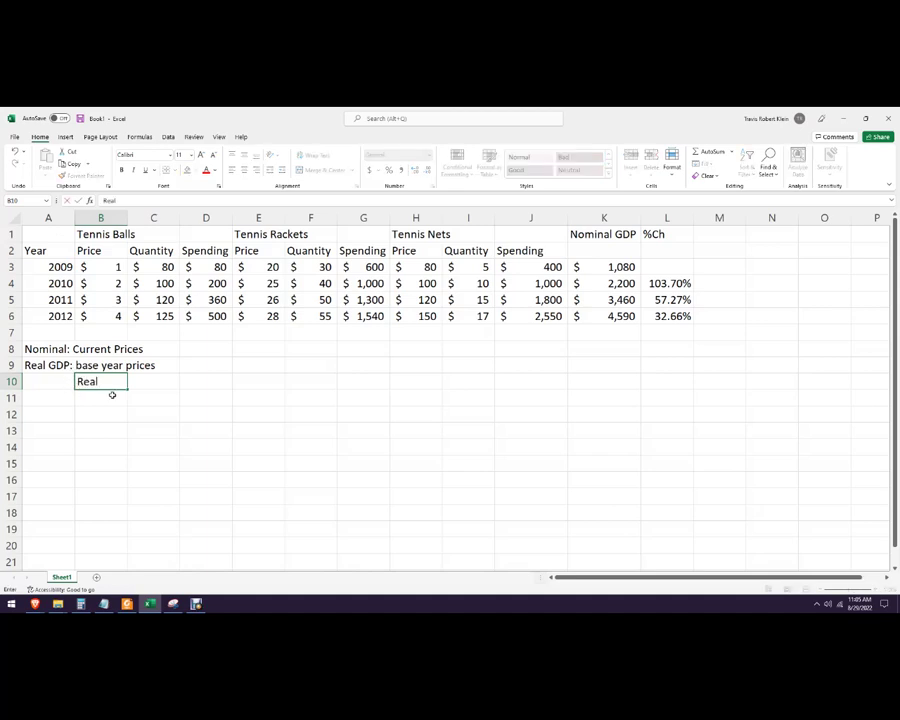
type(" GDP base yar")
key("BackSpace")
key("BackSpace")
type("ear: 200")
key("Return")
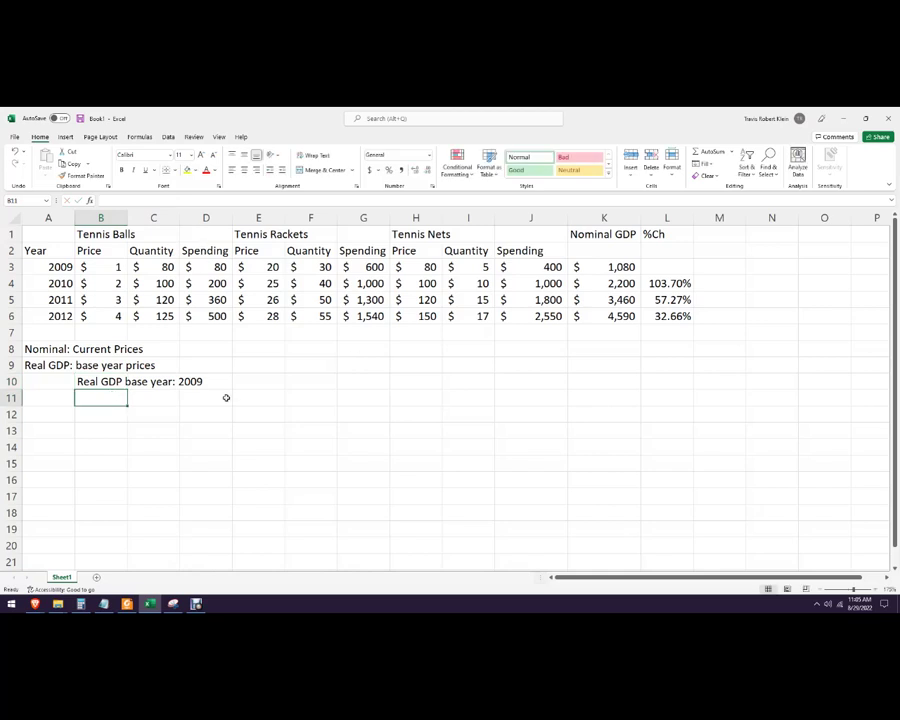
Step: List the years 2010, 2011 and 2012 in D11:D13 below the base year label
left_click(246, 381)
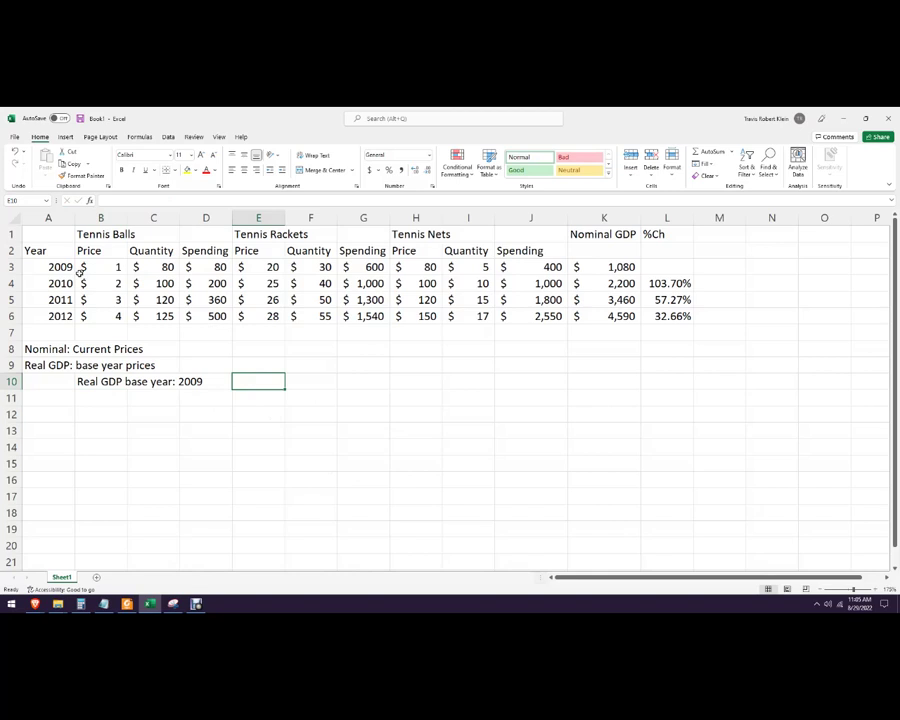
left_click(222, 396)
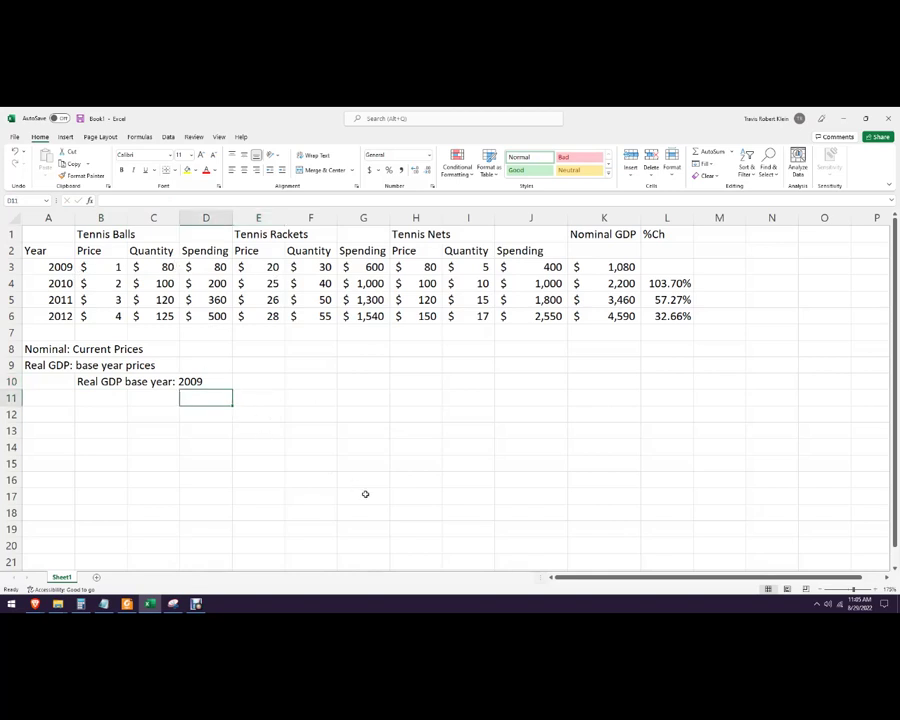
type("2010")
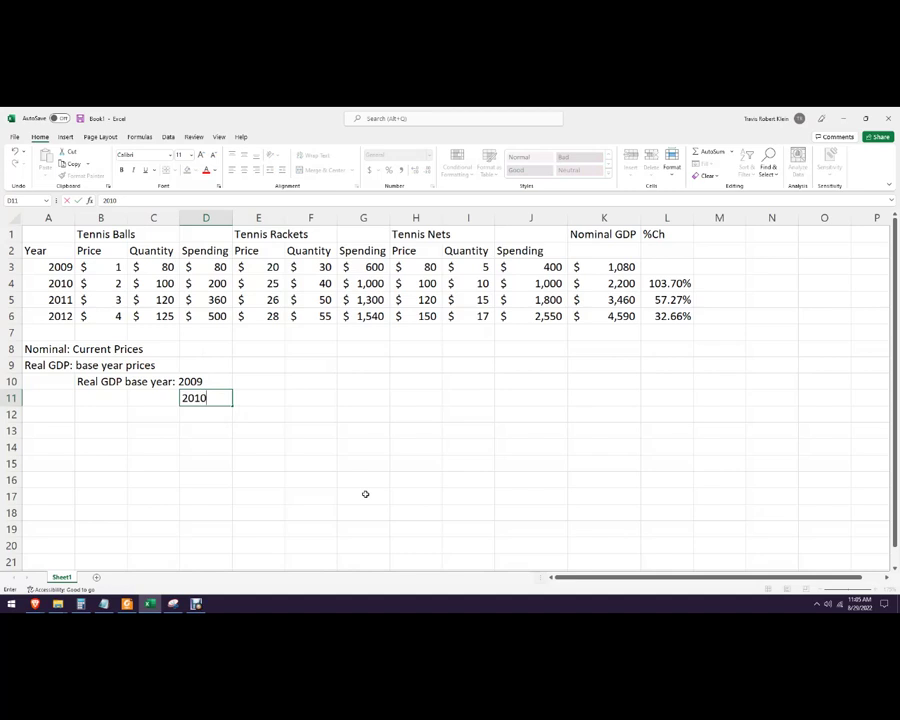
key("Return")
type("2011")
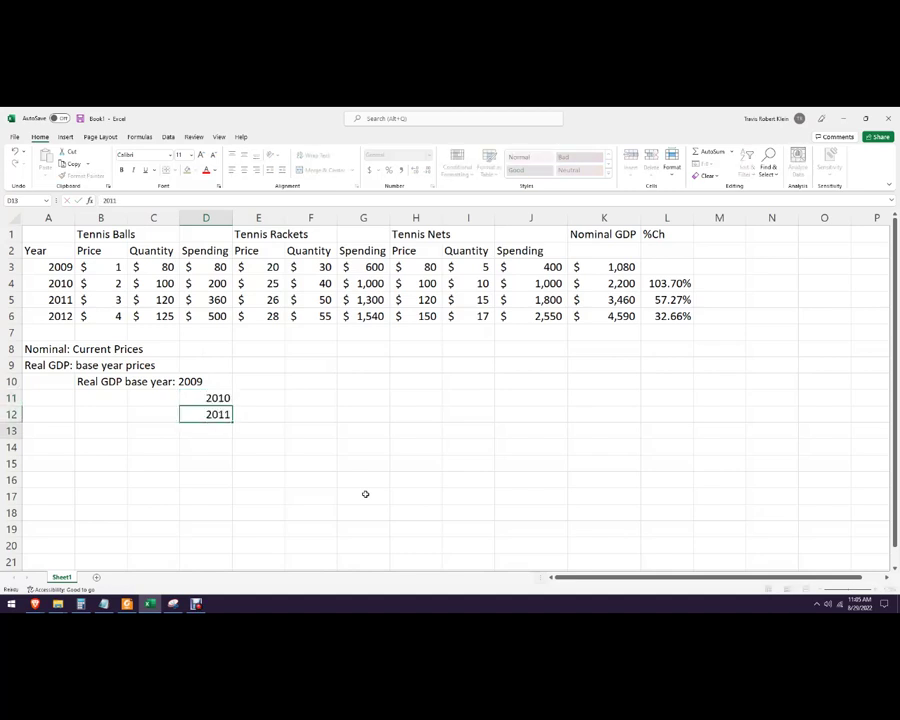
key("Return")
type("2012")
key("Return")
Step: Start a formula in E10 for 2009 real GDP, beside the base year label
left_click(241, 381)
left_click(197, 381)
left_click(250, 378)
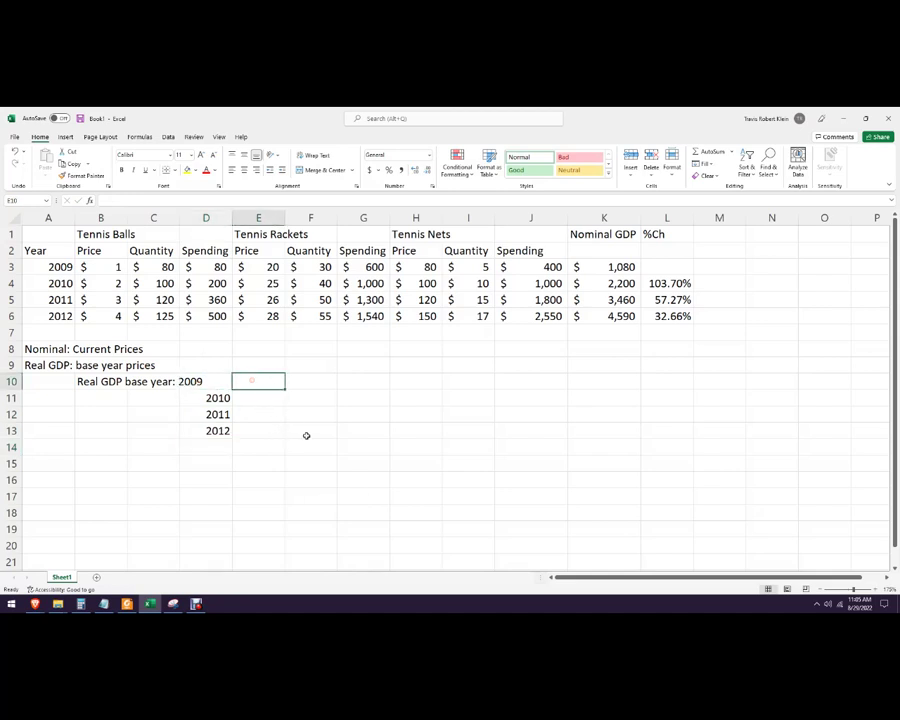
type("=")
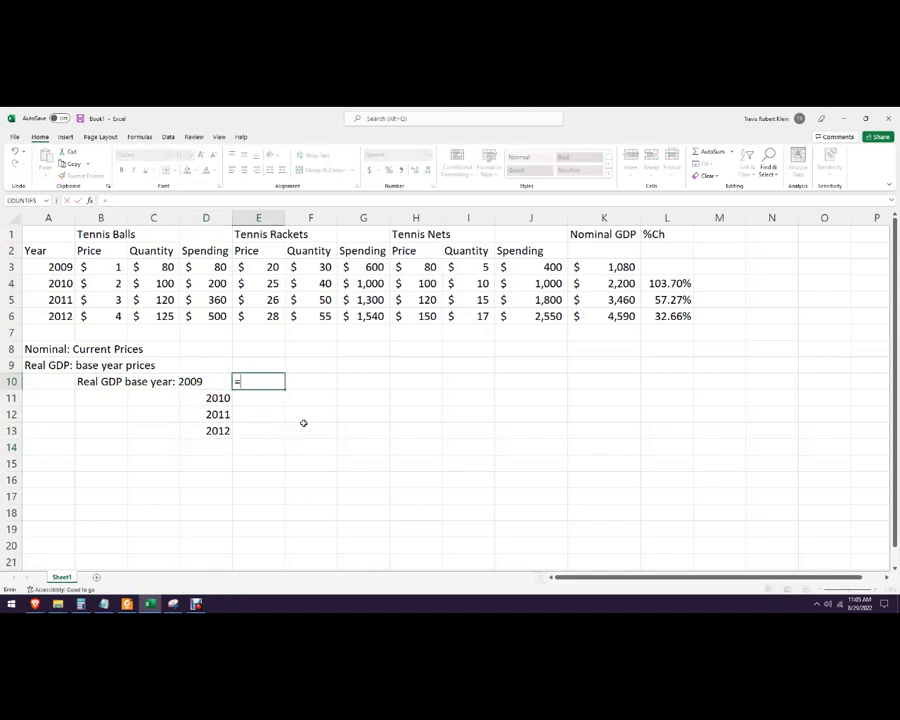
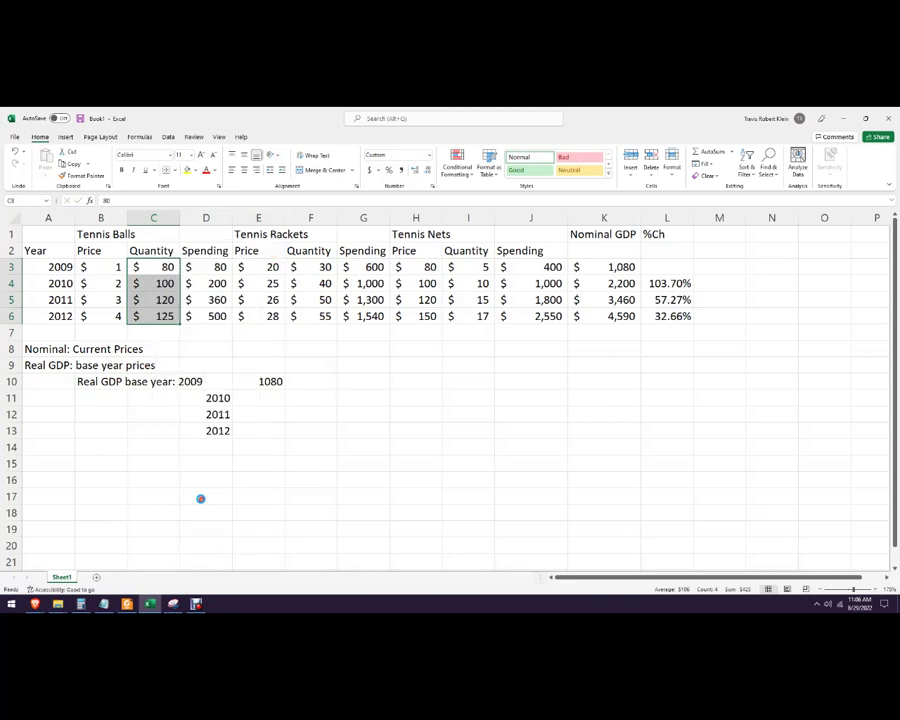
Step: Format the tennis ball quantities in C3:C6 with the Number category, no decimal places and a thousands separator
key("ctrl+1")
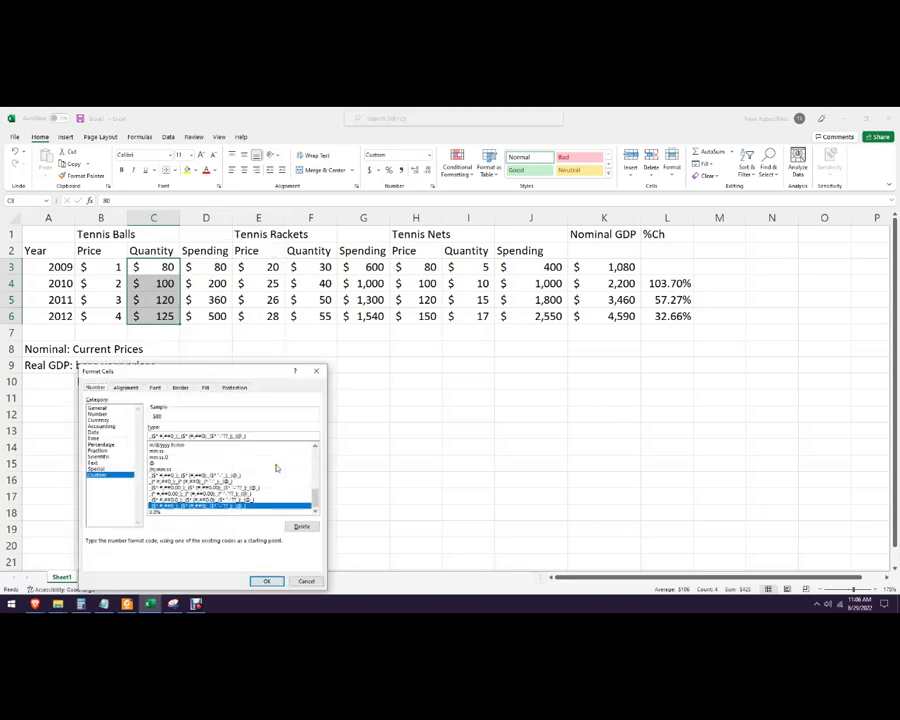
left_click(101, 414)
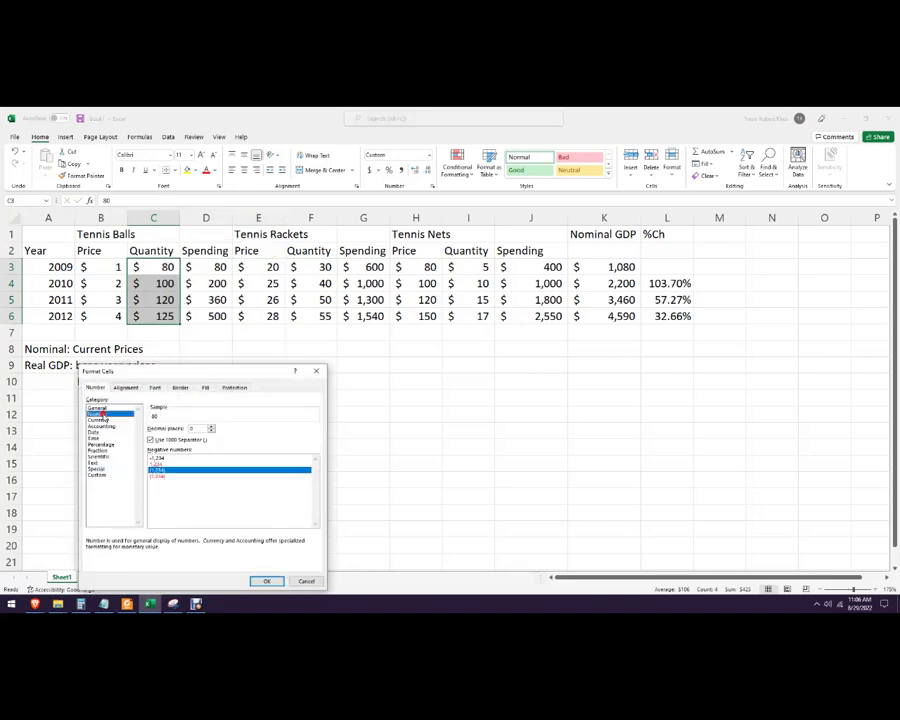
left_click(265, 580)
Step: Copy the number format of the tennis ball quantities to the racket quantities in F3:F6 and the net quantities in column I
left_click(87, 175)
left_click_drag(315, 268, 314, 316)
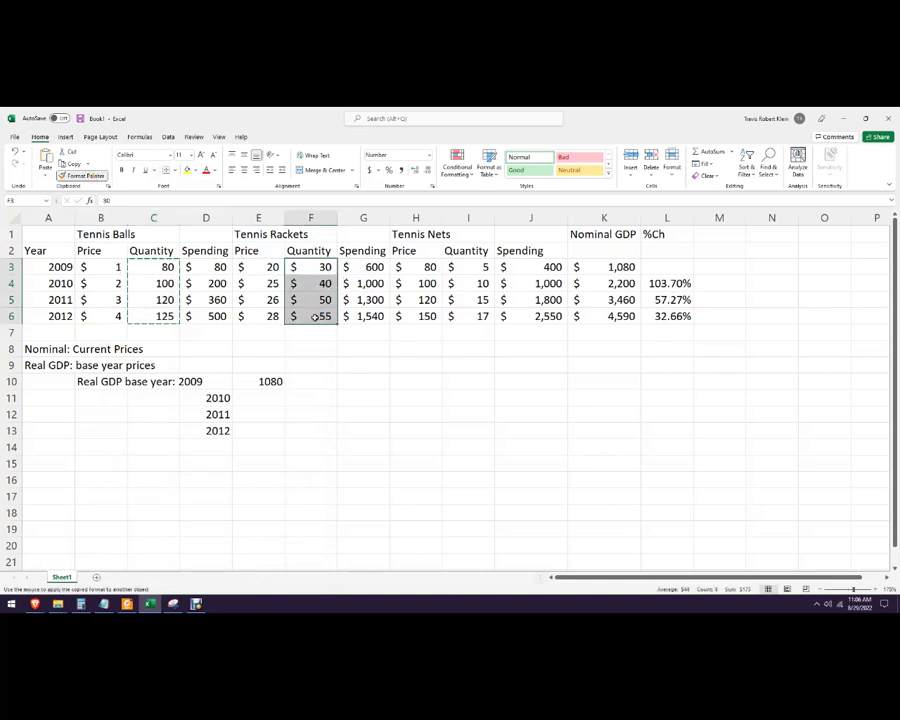
left_click(86, 175)
mouse_move(490, 267)
left_mouse_down()
mouse_move(494, 330)
mouse_move(484, 330)
left_mouse_up()
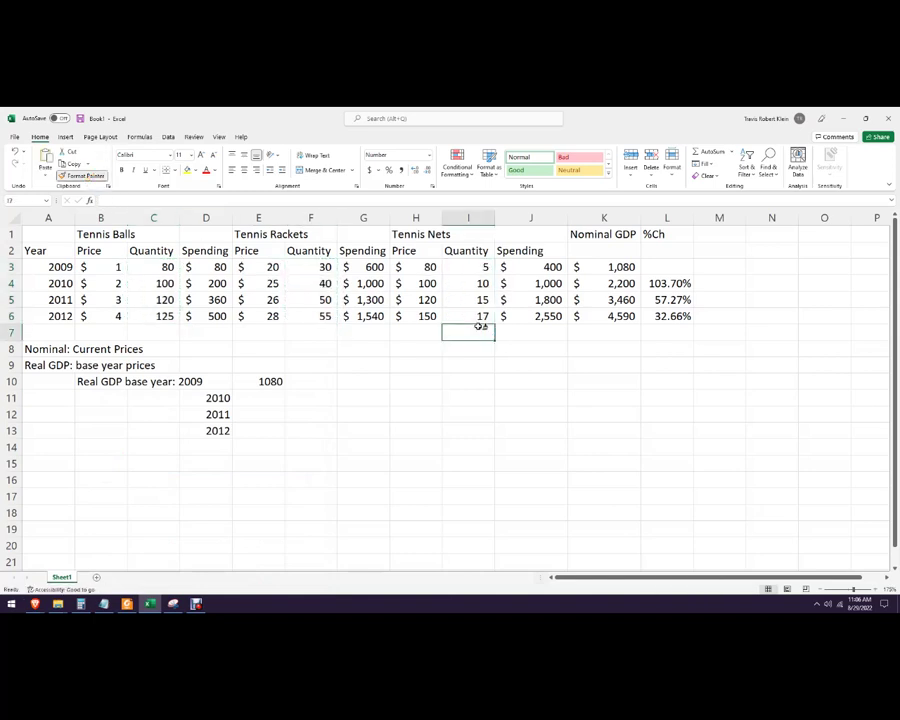
left_click(477, 393)
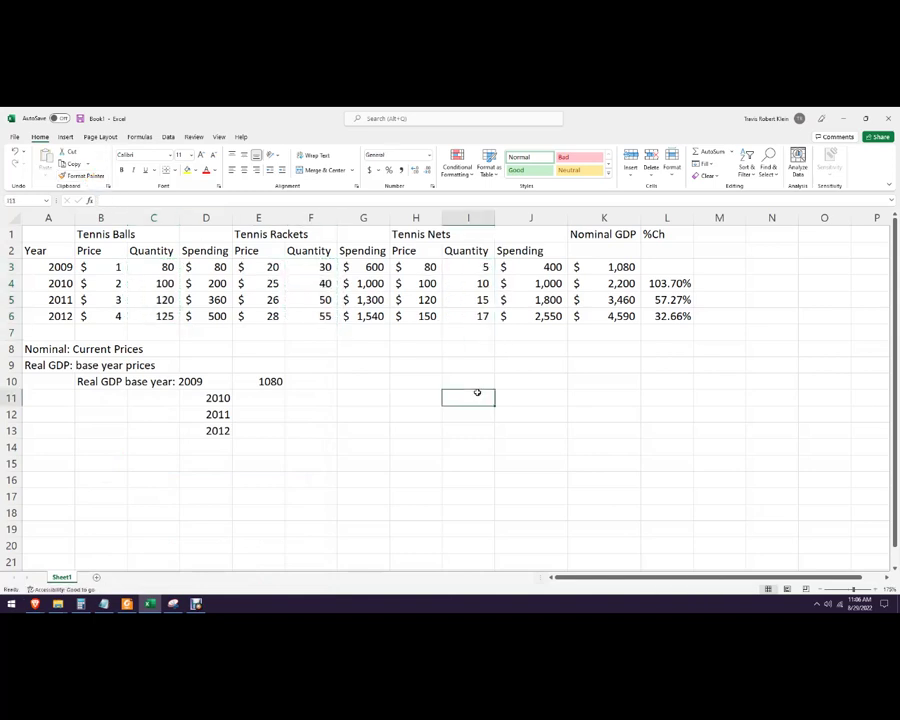
Step: Apply the accounting dollar format to the 2009 real GDP in E10
left_click(260, 383)
left_click(369, 170)
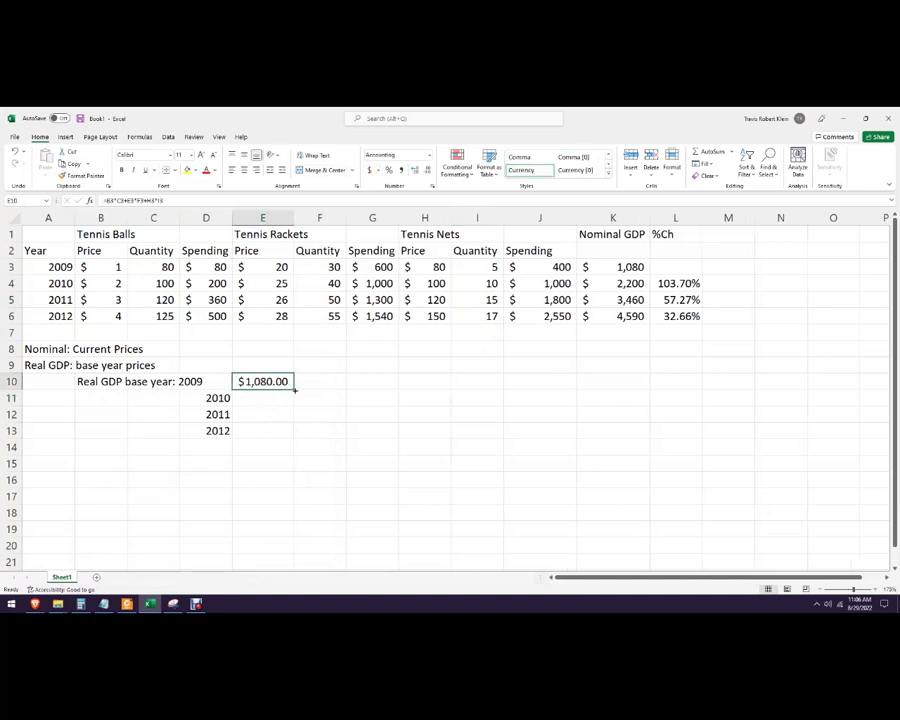
left_click(284, 397)
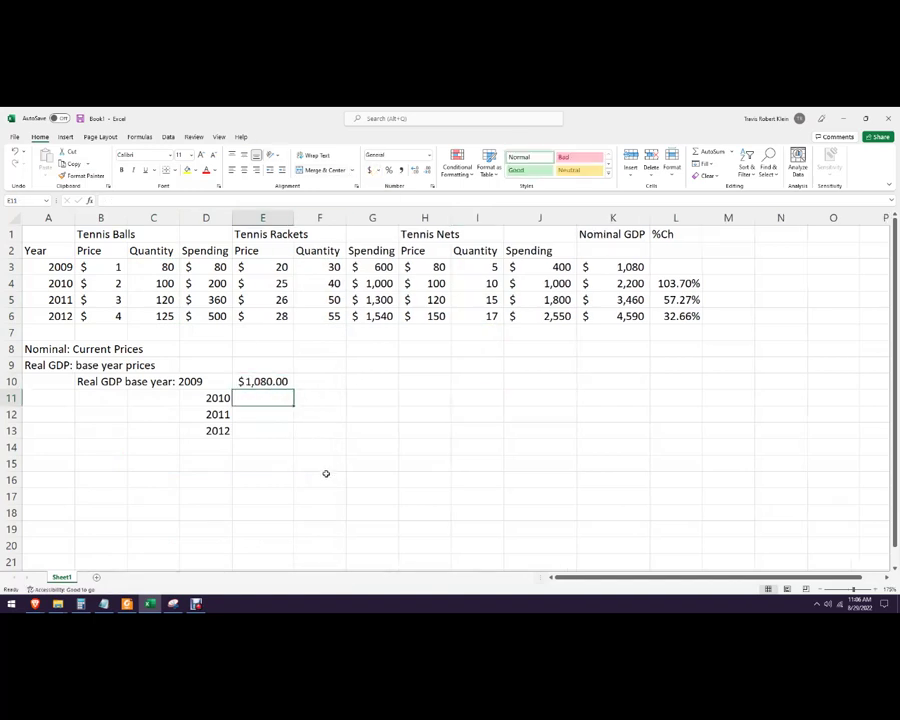
type("=")
key("Escape")
Step: Make the three price references in E10 absolute so the formula reads =$B$3*C3+$E$3*F3+$H$3*I3
left_click(269, 381)
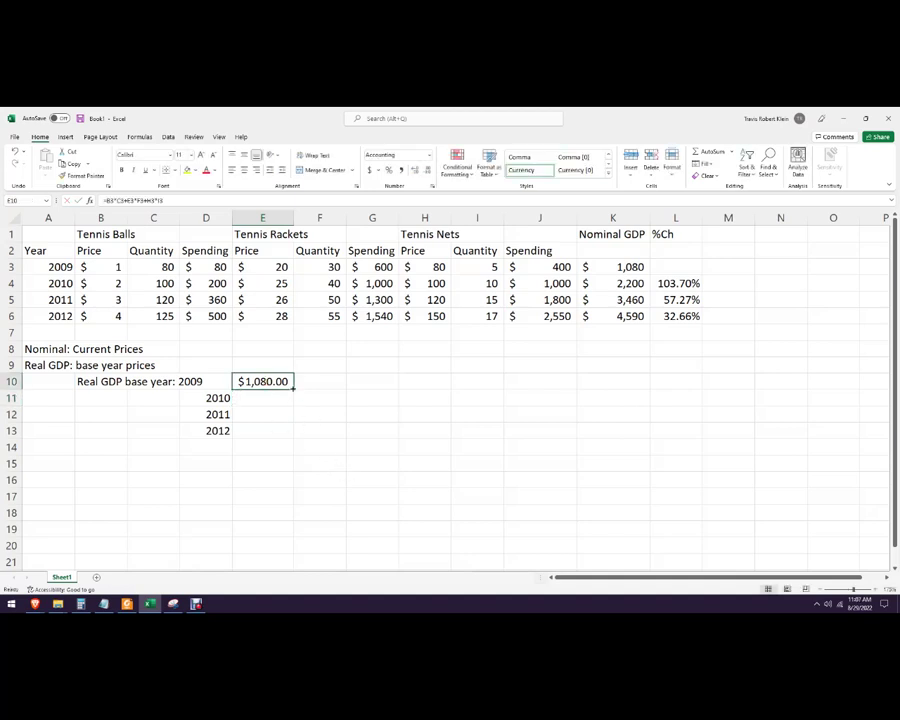
left_click(106, 200)
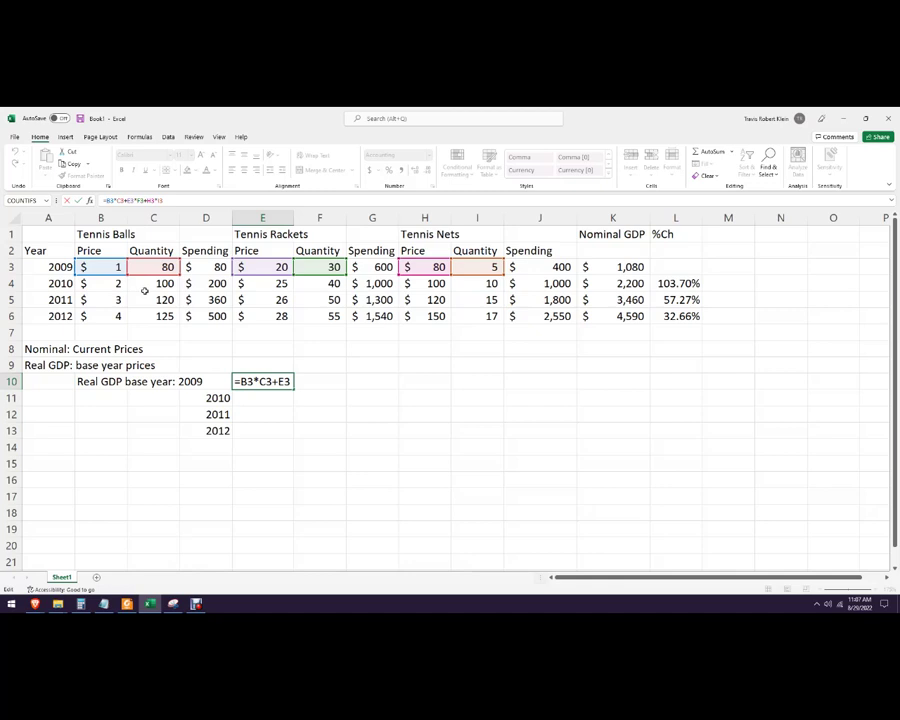
double_click(112, 200)
key("F4")
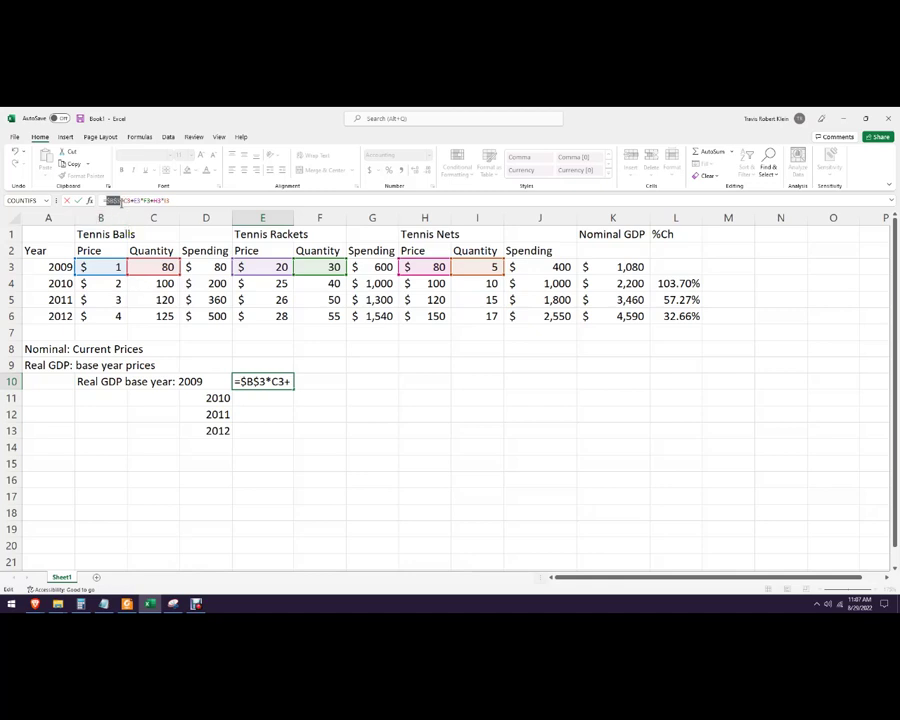
double_click(140, 200)
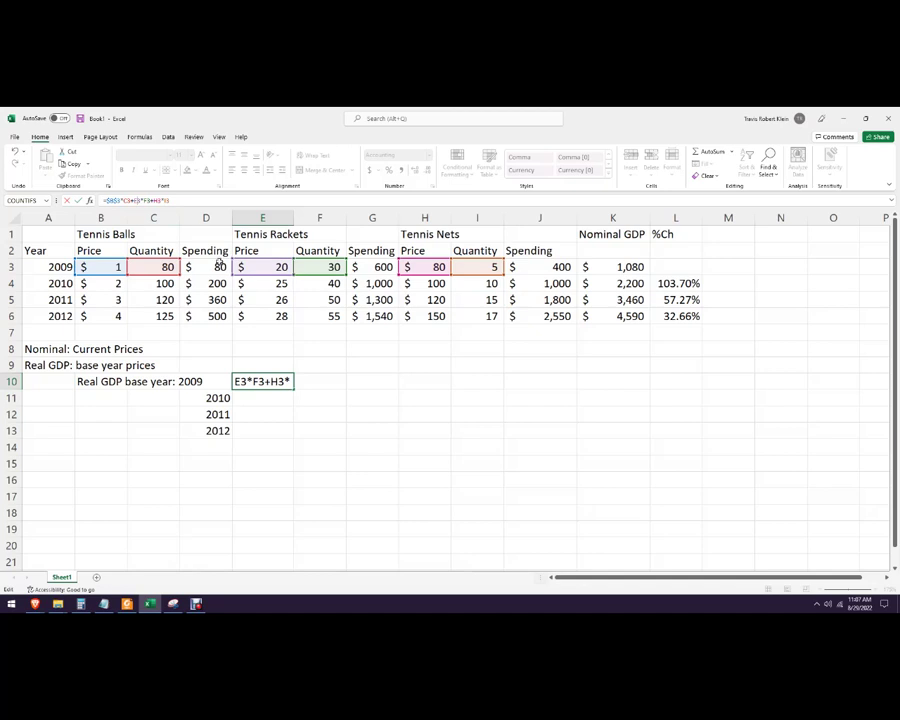
key("F4")
double_click(166, 200)
key("F4")
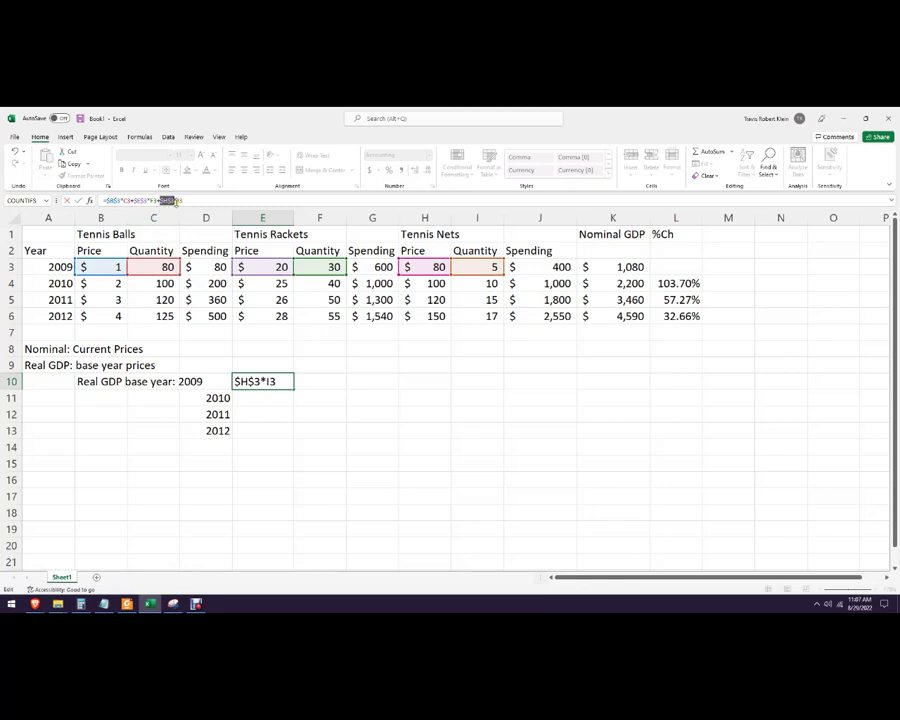
key("Return")
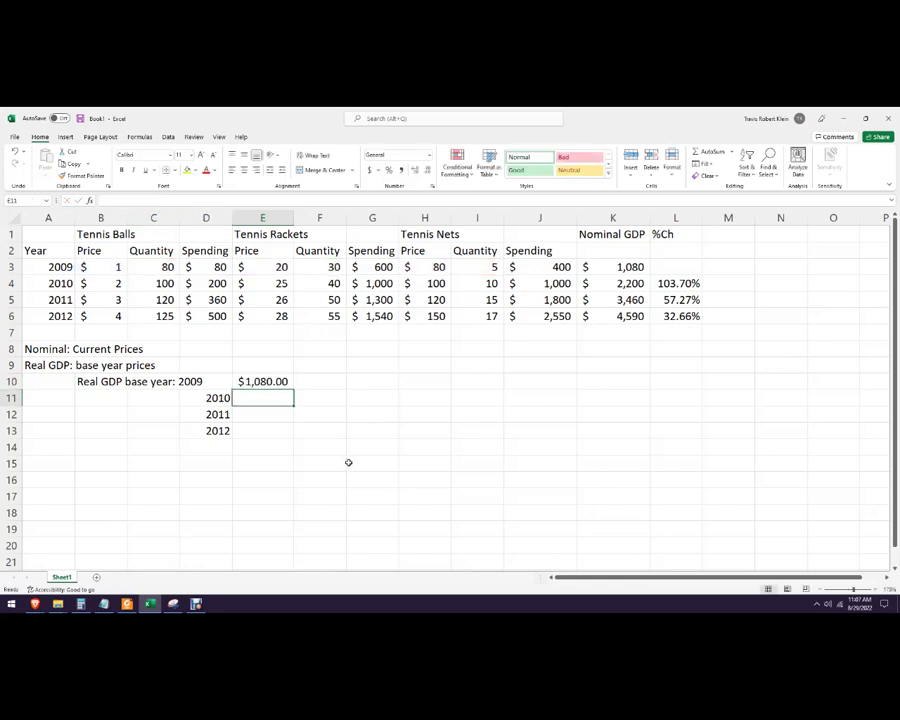
Step: Fill the real GDP formula in E10 down through E13 for the years 2010 to 2012
left_click(289, 382)
left_click_drag(293, 389, 293, 437)
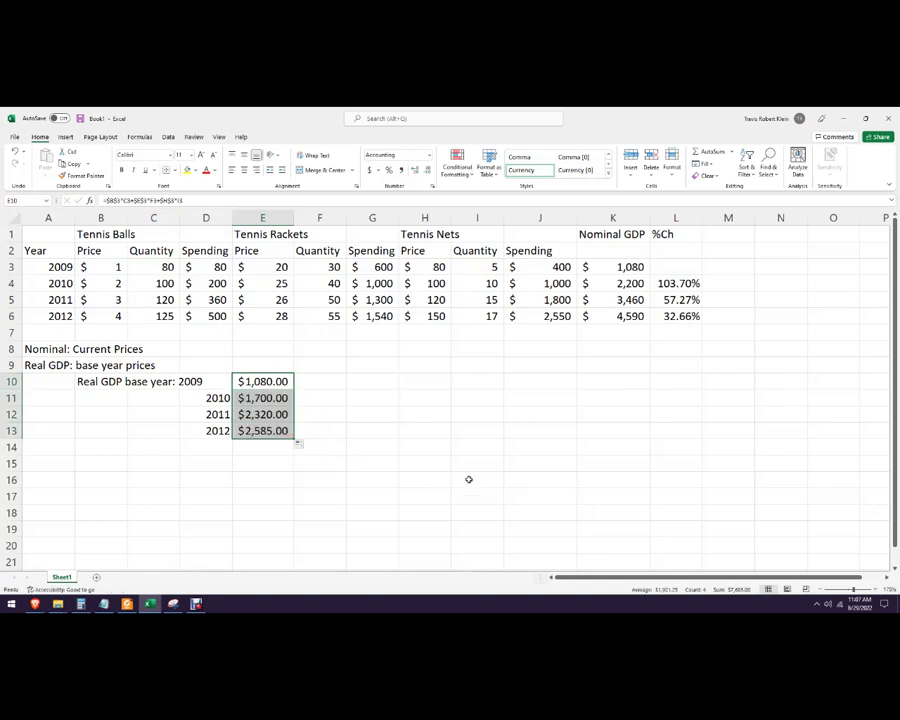
left_click(389, 412)
Step: Examine which price and quantity cells the real GDP formulas in E11, E12 and E13 refer to
left_click(268, 398)
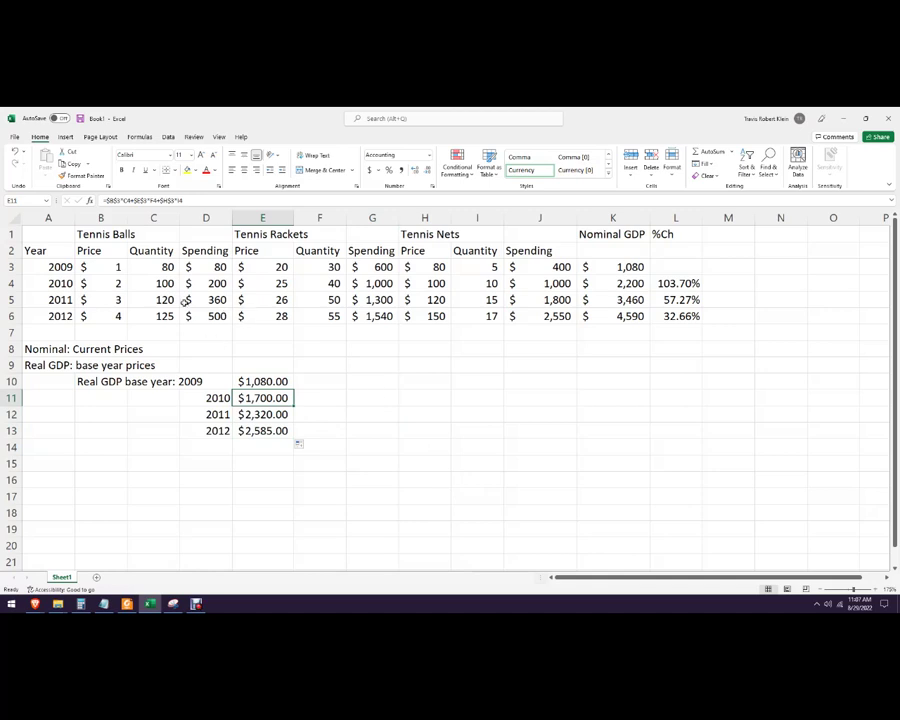
scroll(223, 306, "up", 2, "ctrl")
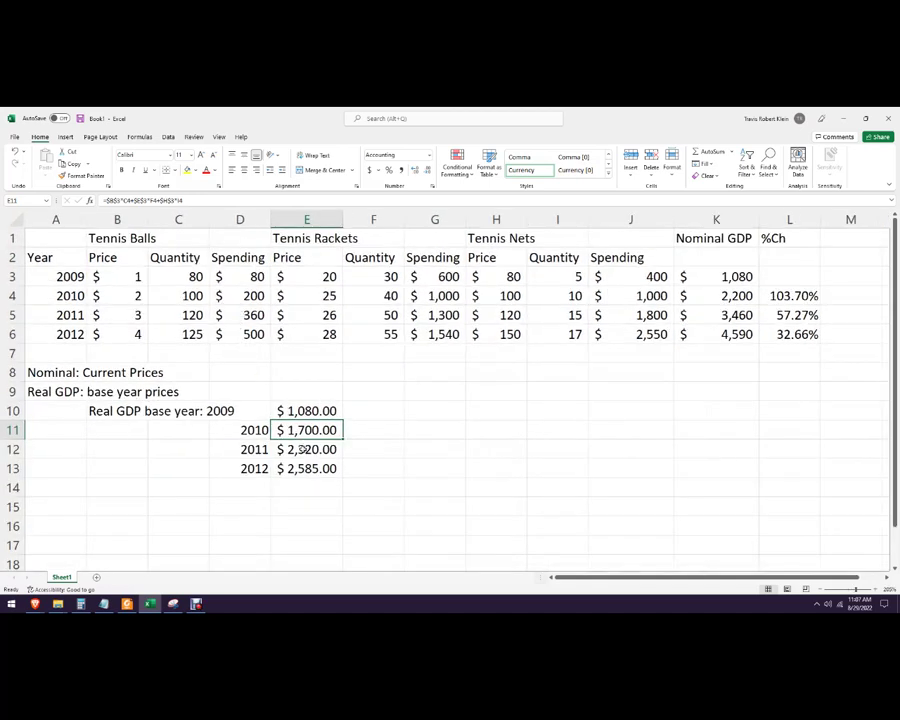
key("F2")
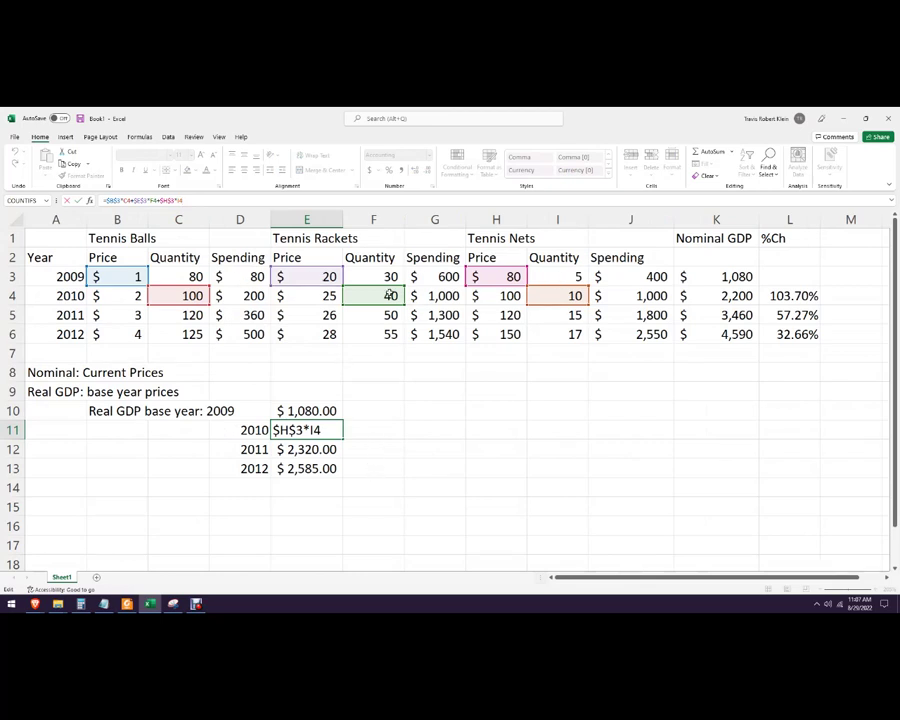
key("ctrl+Return")
left_click(307, 449)
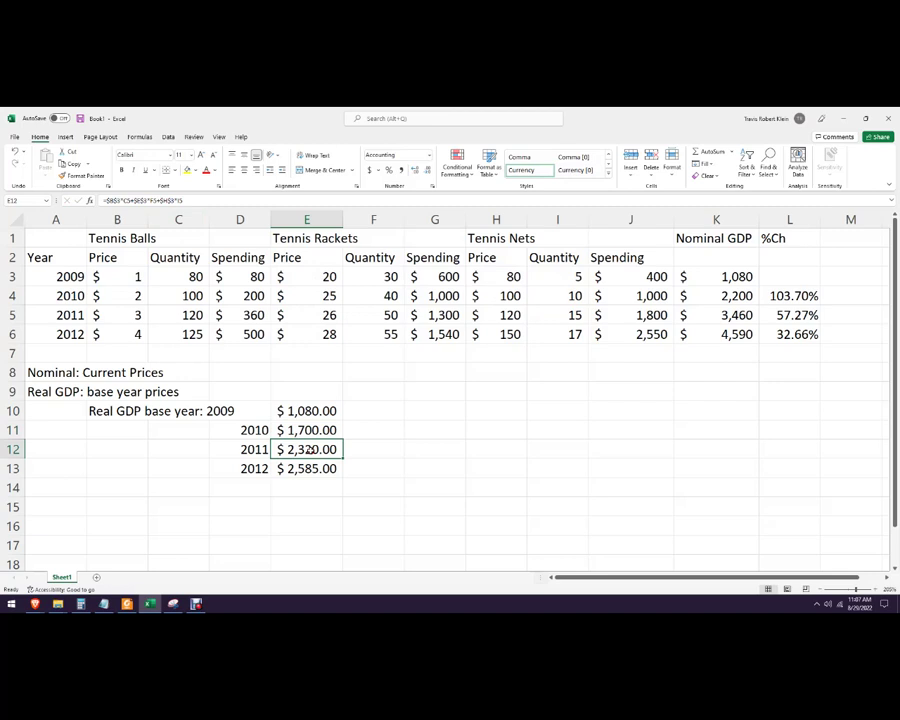
left_click(185, 197)
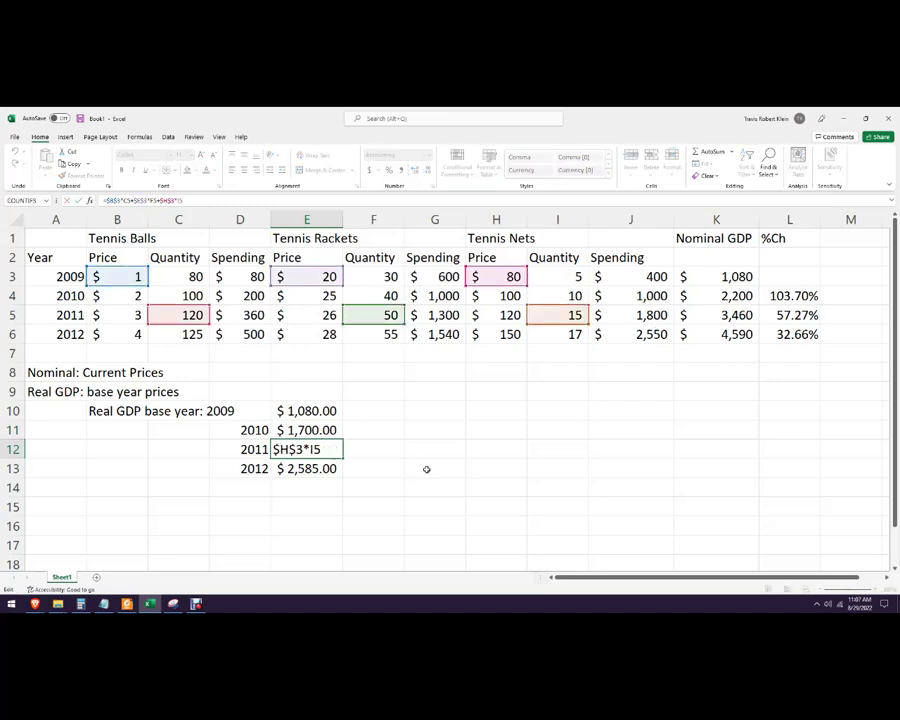
key("Return")
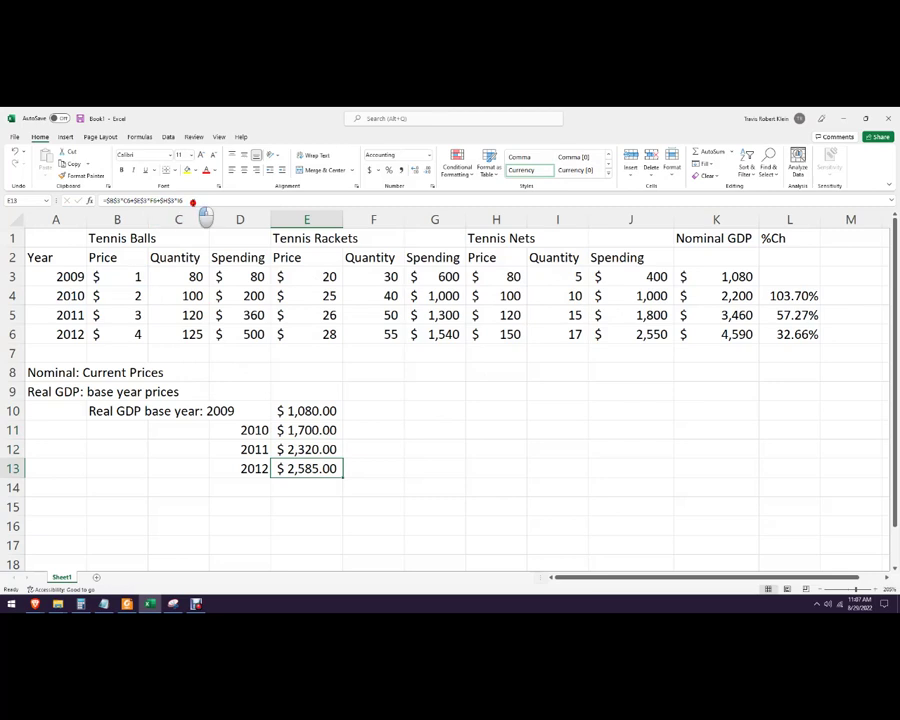
left_click(203, 201)
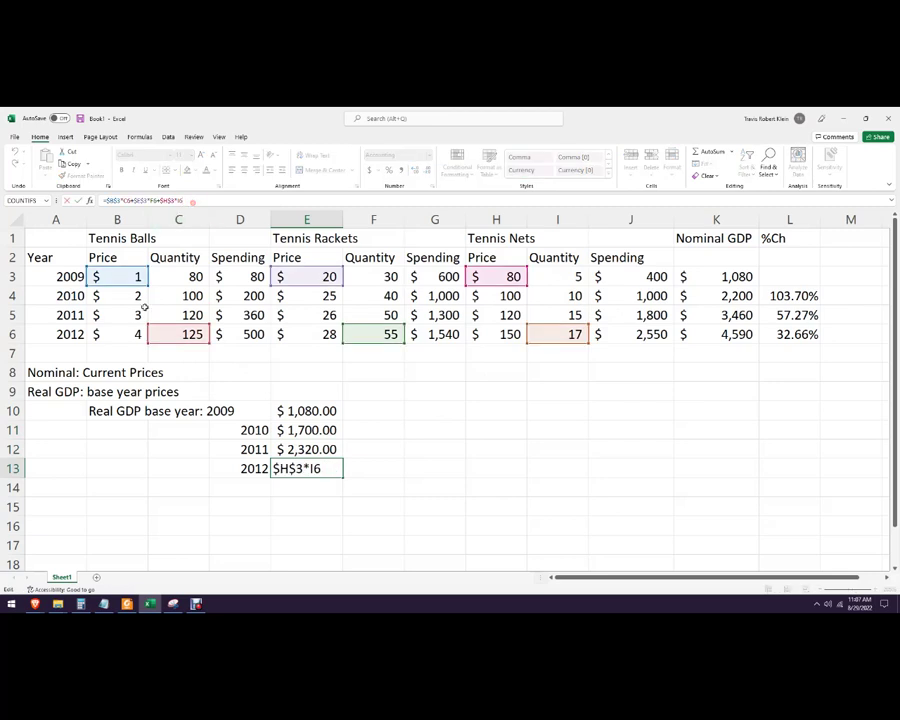
left_click(388, 428)
Step: Copy the real GDP block B10:E13 and paste it at G10
mouse_move(134, 413)
left_mouse_down()
mouse_move(279, 456)
mouse_move(310, 476)
left_mouse_up()
key("ctrl+c")
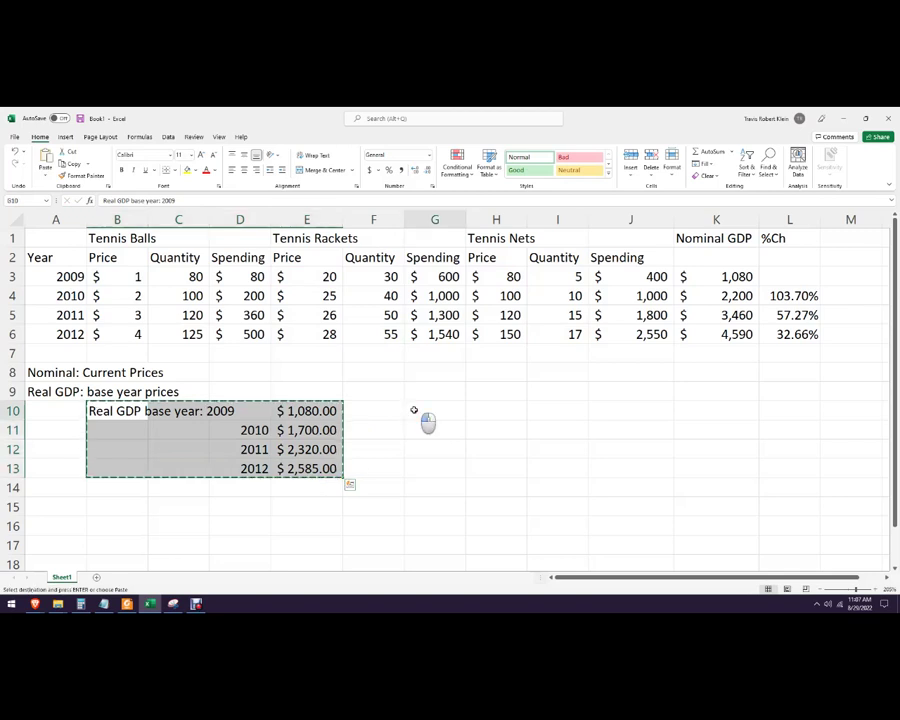
left_click(410, 411)
key("ctrl+v")
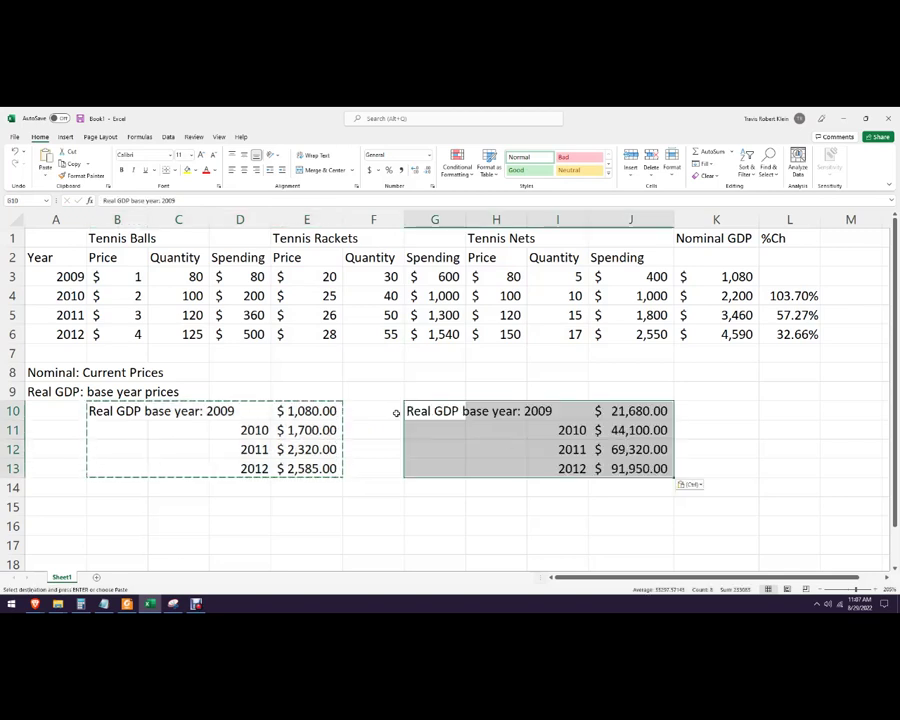
left_click(512, 448)
Step: Change the base year label in G10 to "Real GDP base year: 2010"
left_click(410, 411)
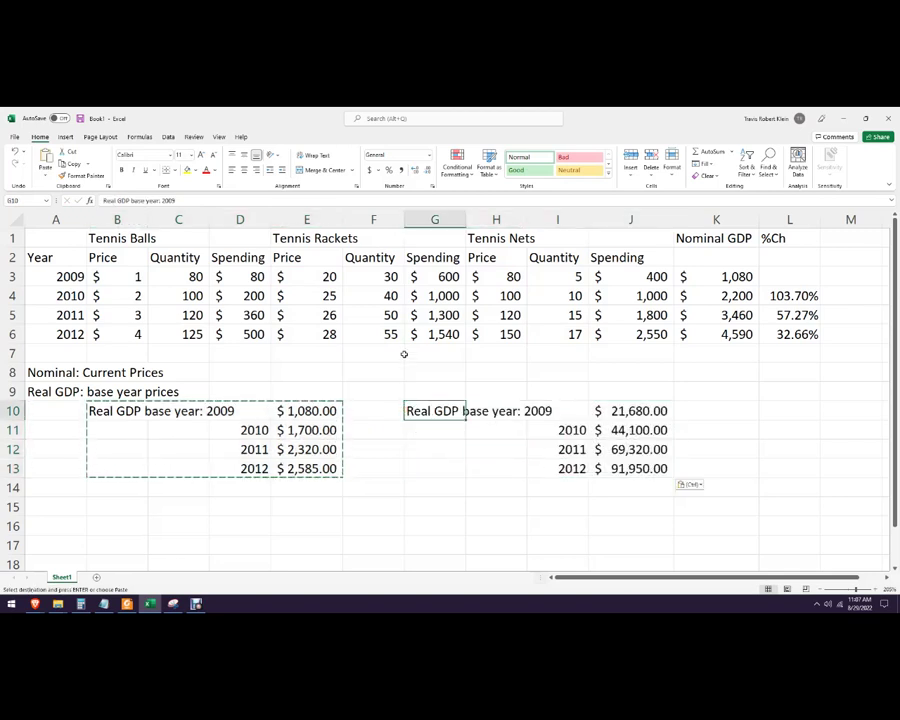
key("Right")
key("Right")
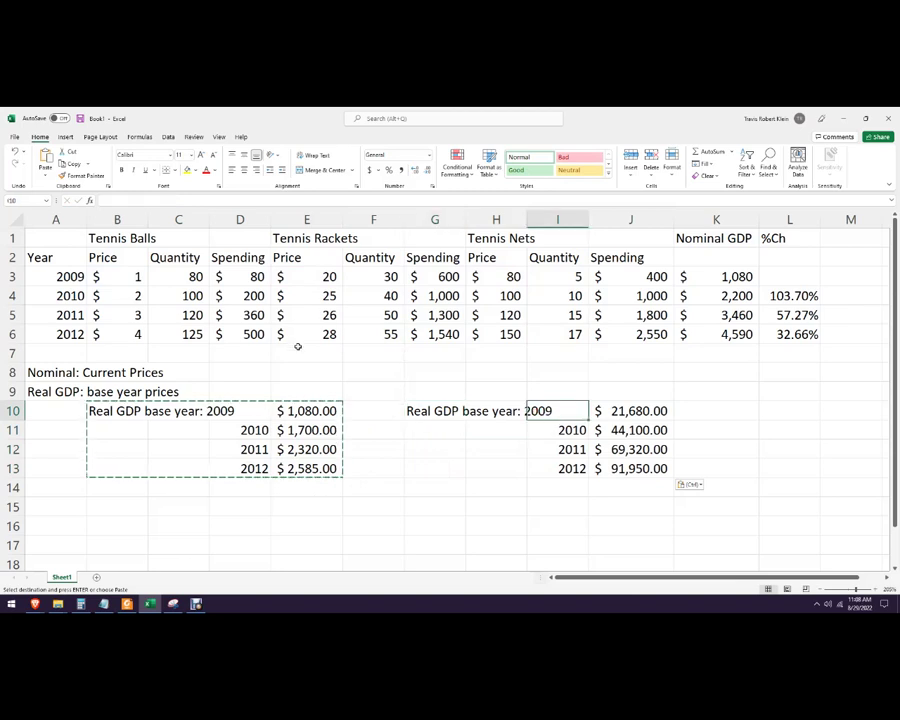
left_click(430, 412)
left_click(193, 200)
key("BackSpace")
key("BackSpace")
key("Return")
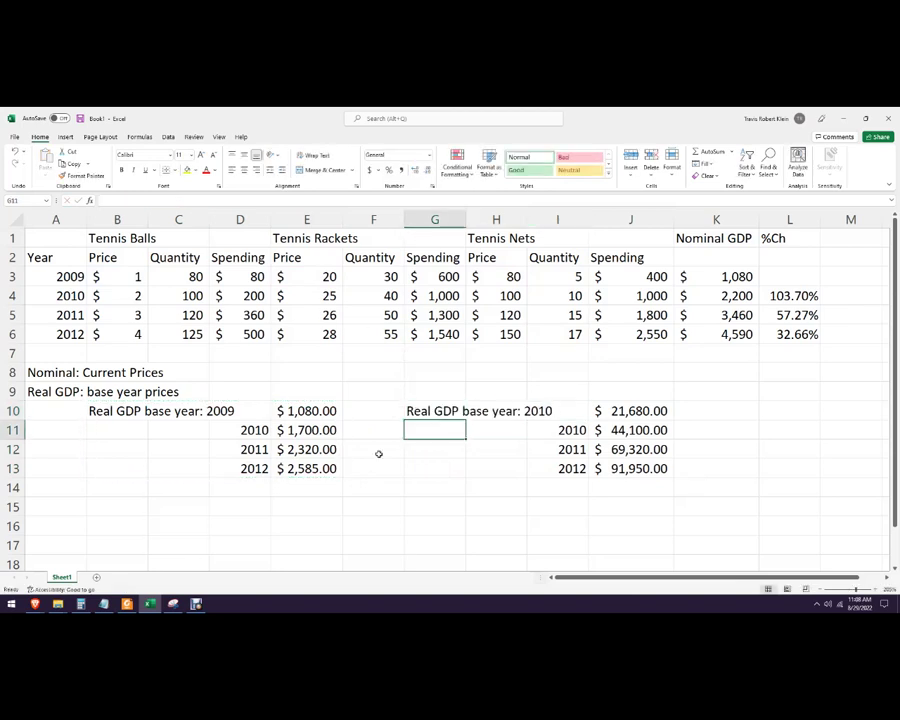
Step: Enter the year 2009 in I10, above 2010 in the copied block
left_click(562, 428)
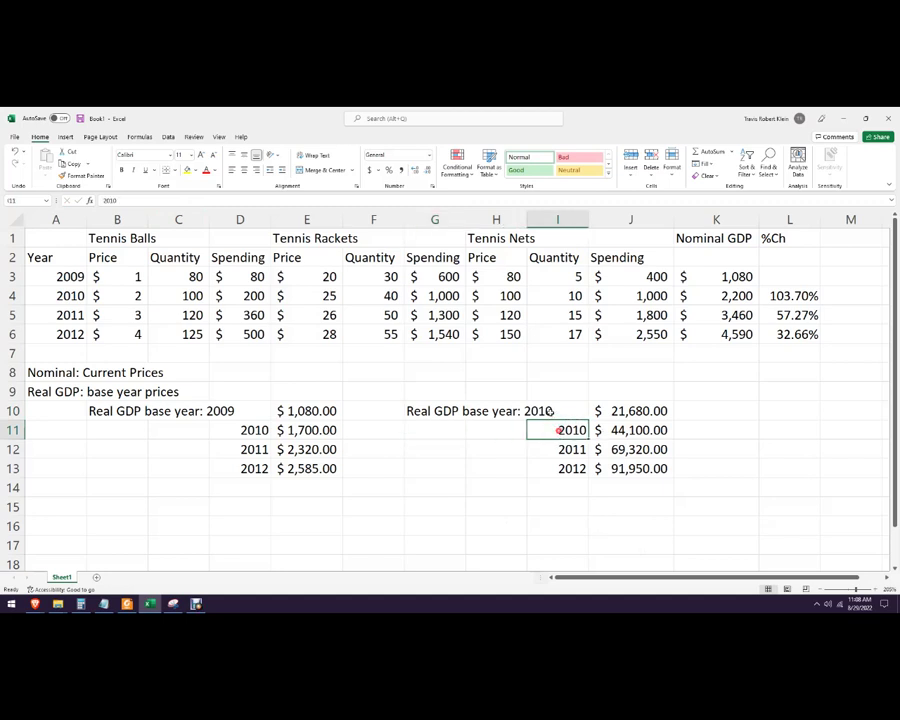
left_click(549, 410)
type("2009")
key("Return")
Step: Remove the year from the label in G10 so it reads "Real GDP base year:"
left_click(483, 410)
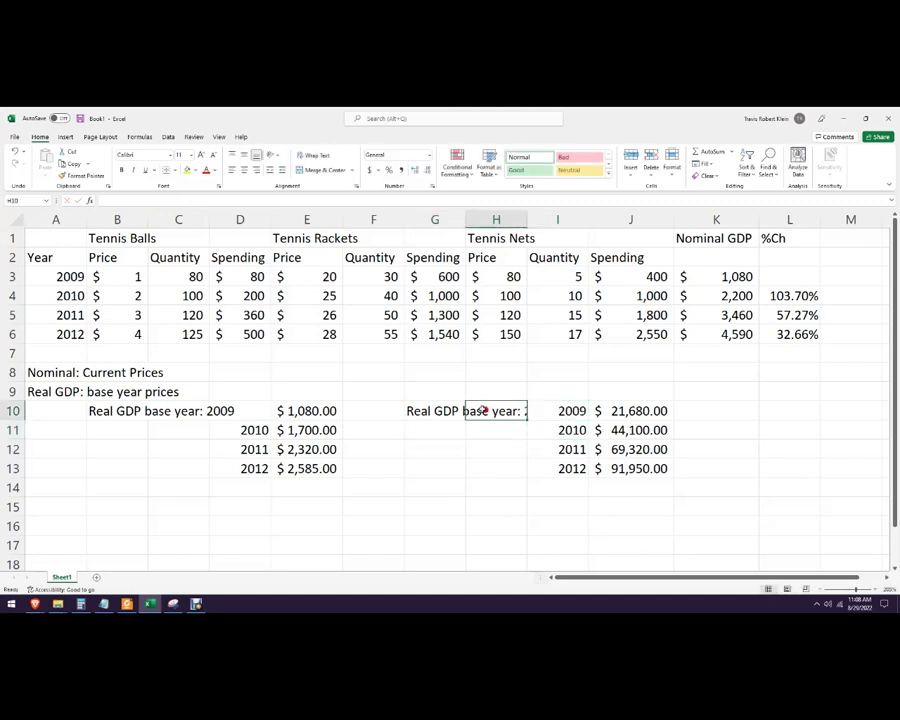
left_click(414, 410)
left_click(219, 200)
key("BackSpace")
key("BackSpace")
type("1")
key("BackSpace")
key("BackSpace")
key("BackSpace")
left_click(400, 487)
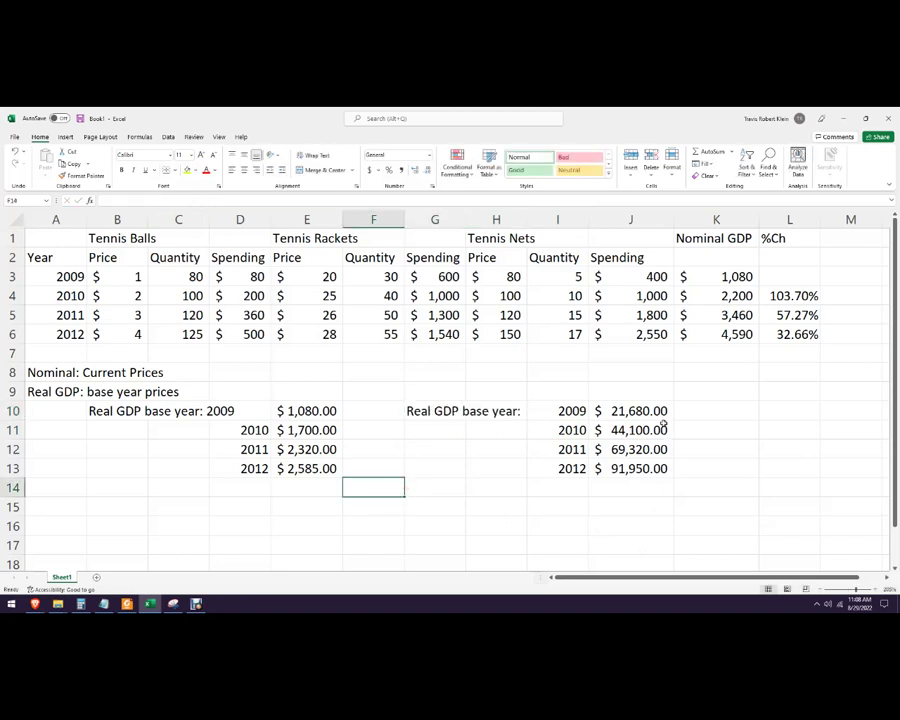
Step: Clear the pasted real GDP formulas from J10:J13
left_click_drag(627, 408, 633, 470)
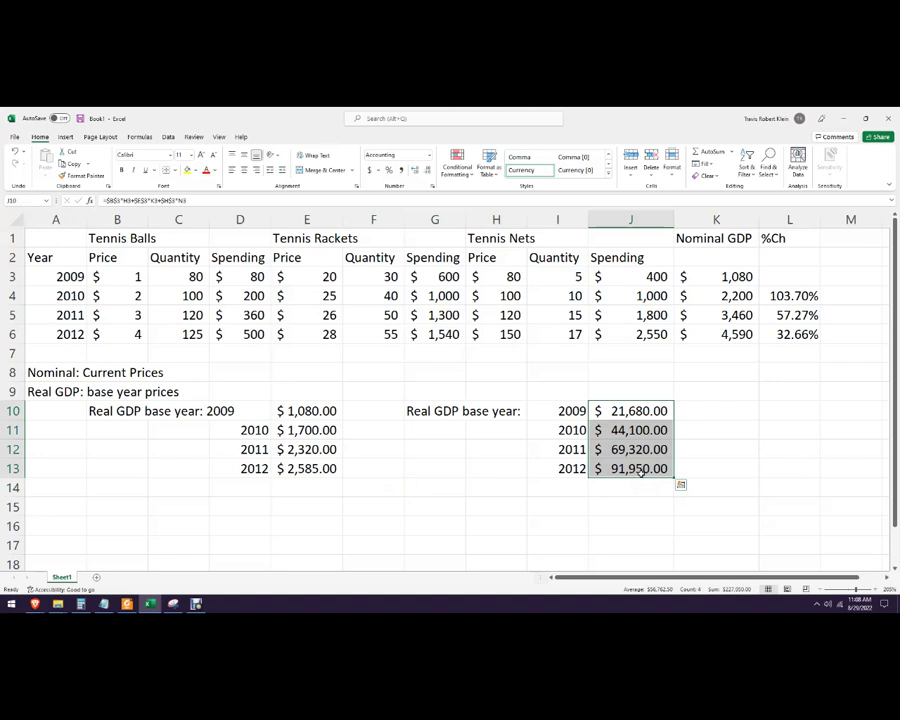
key("Delete")
left_click(516, 502)
type("'")
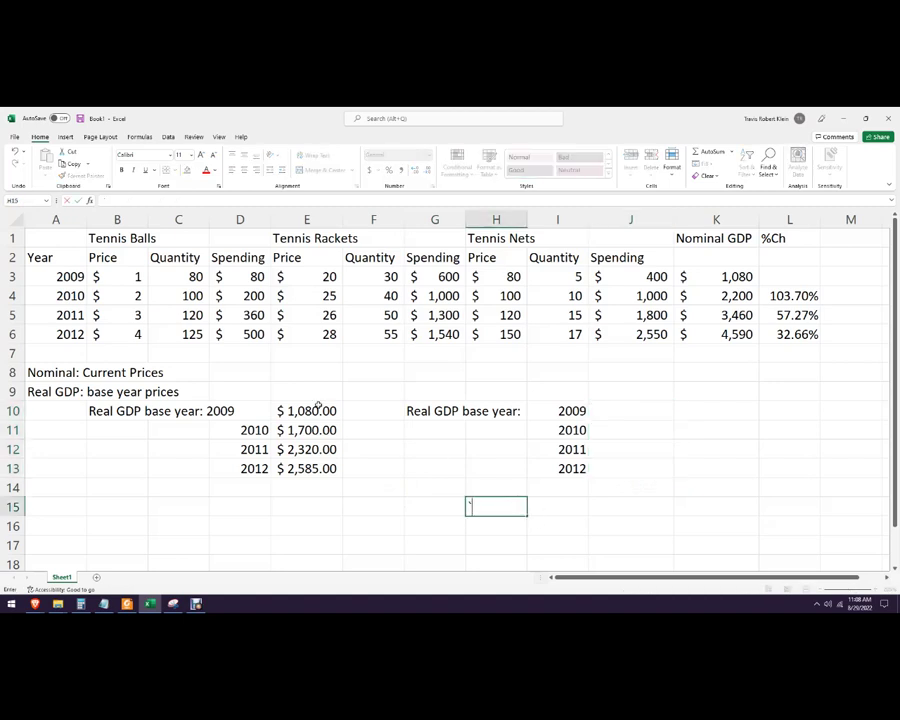
left_click(308, 410)
left_click(486, 508)
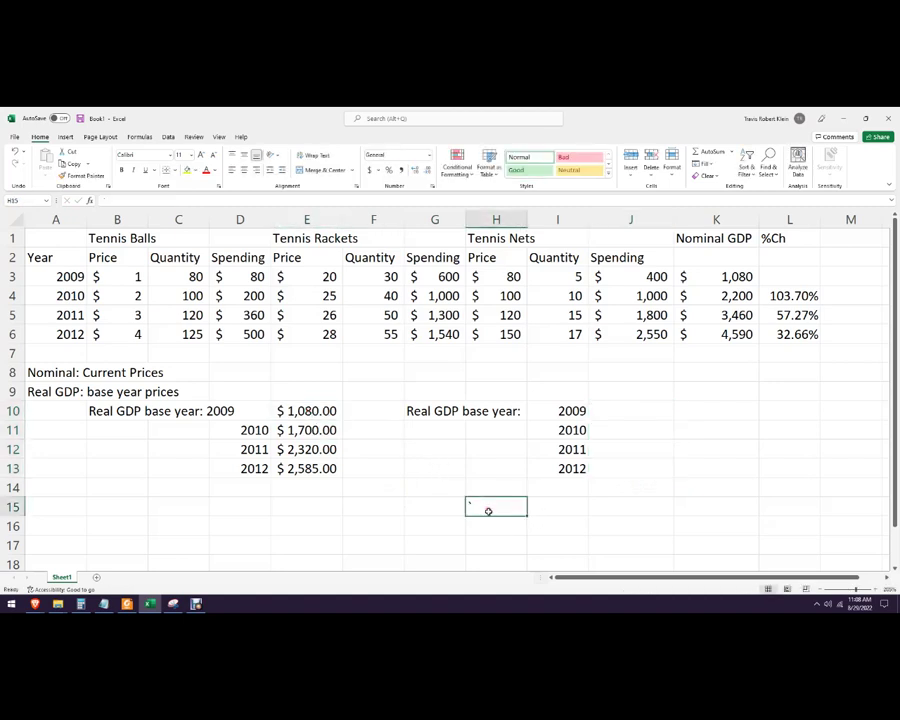
Step: Copy the real GDP formula from E10 into J10 beside the year 2009
left_click(311, 412)
key("ctrl+c")
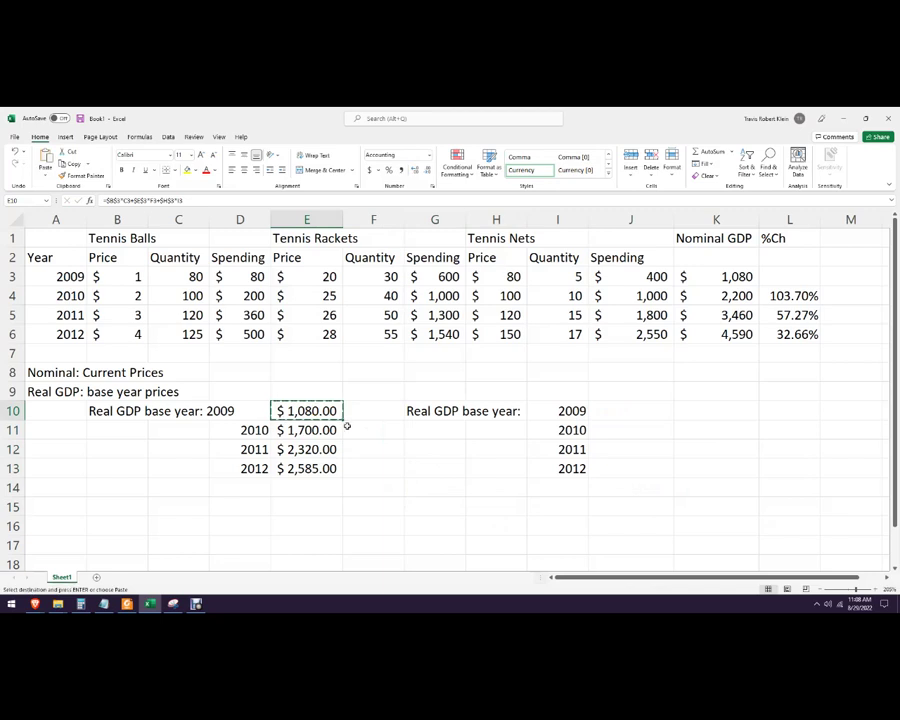
left_click(628, 411)
key("ctrl+v")
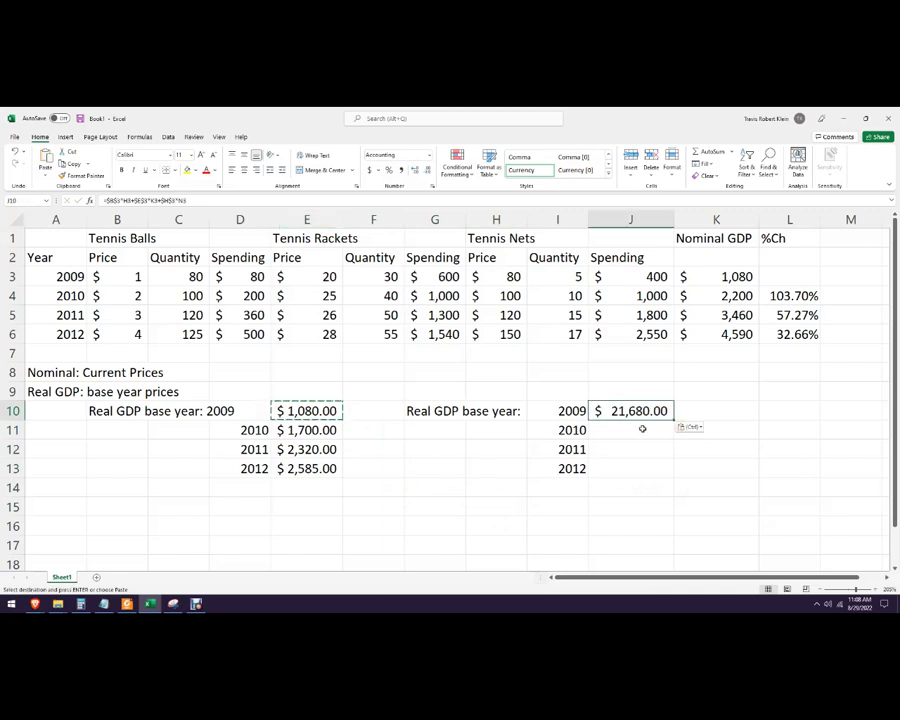
Step: Change the tennis ball and racket price references in J10's formula to the 2010 prices, $B$4 and $E$4
key("F2")
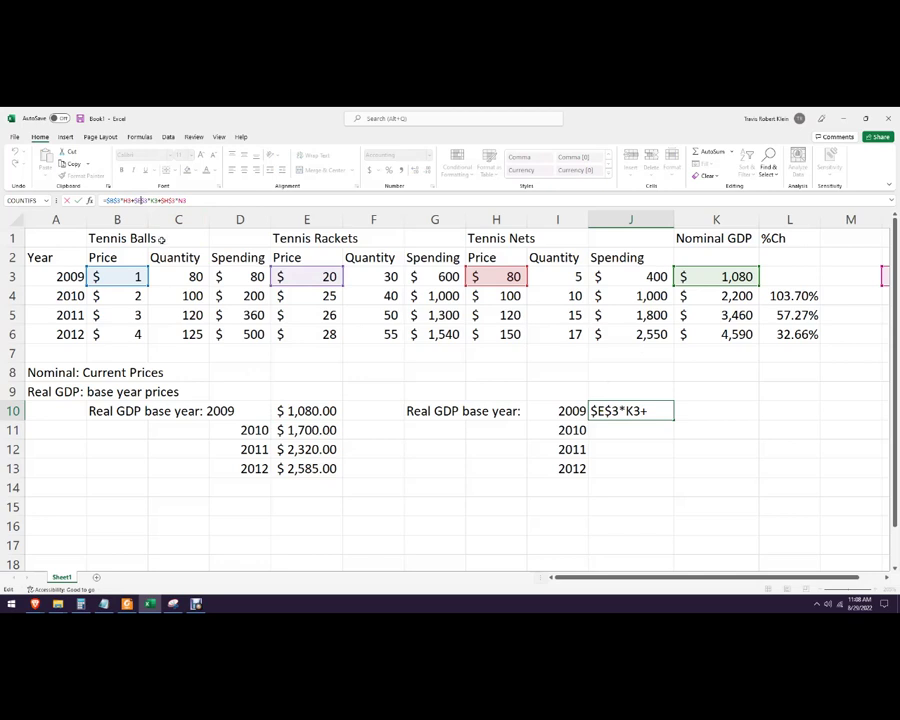
left_click(120, 201)
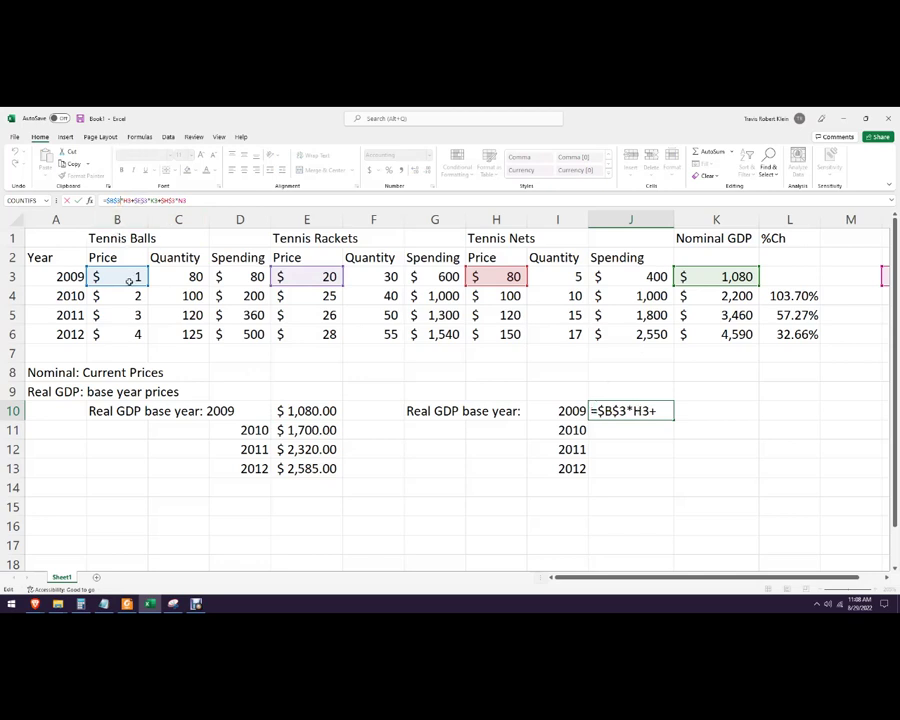
mouse_move(125, 275)
left_mouse_down()
mouse_move(137, 296)
mouse_move(127, 293)
left_mouse_up()
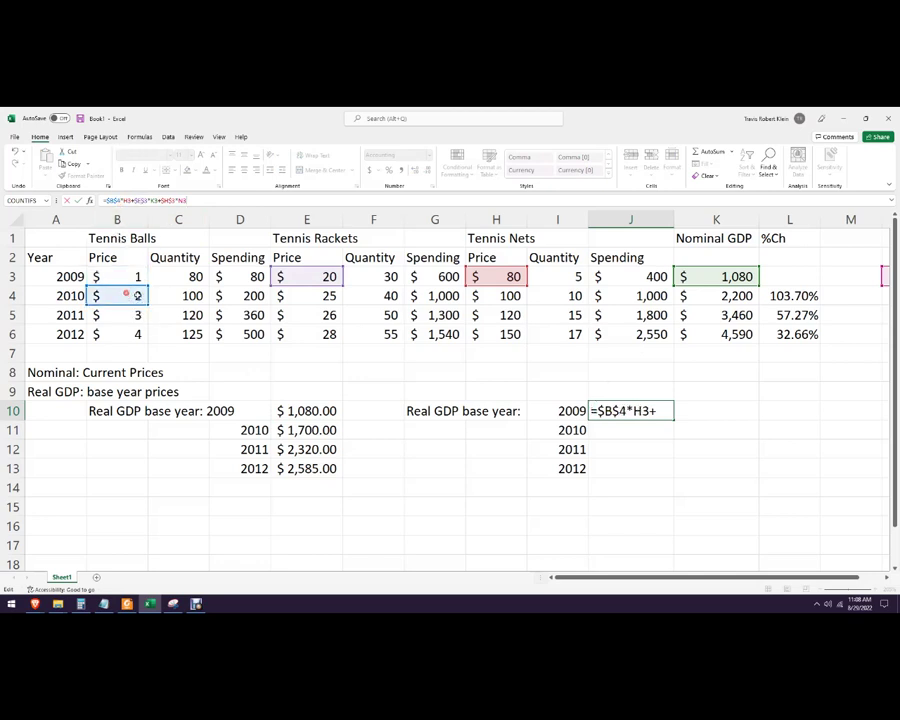
left_click_drag(309, 286, 309, 296)
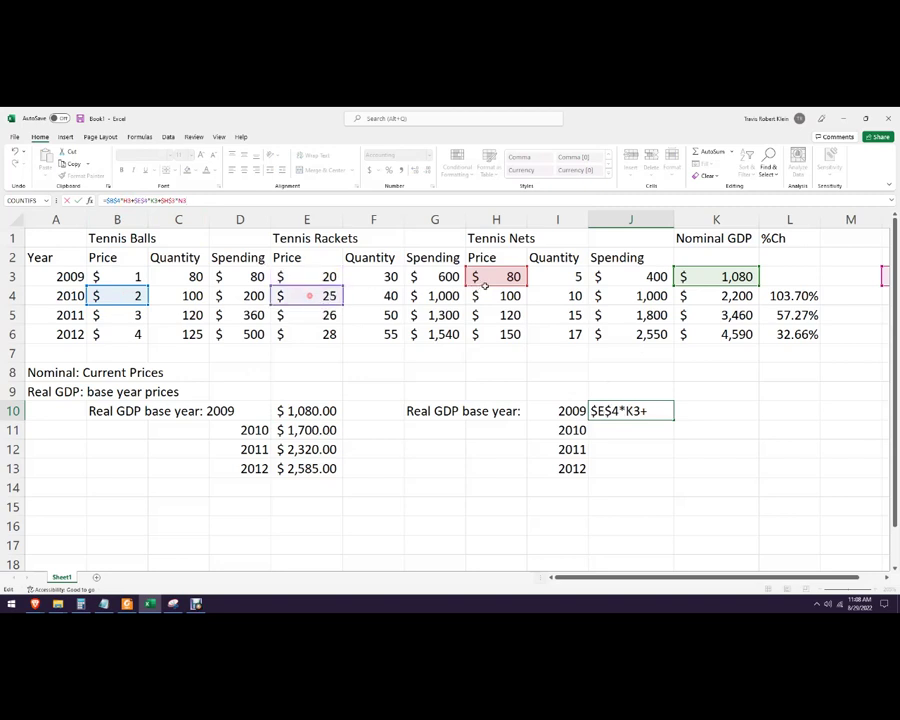
left_click_drag(483, 287, 494, 295)
key("Return")
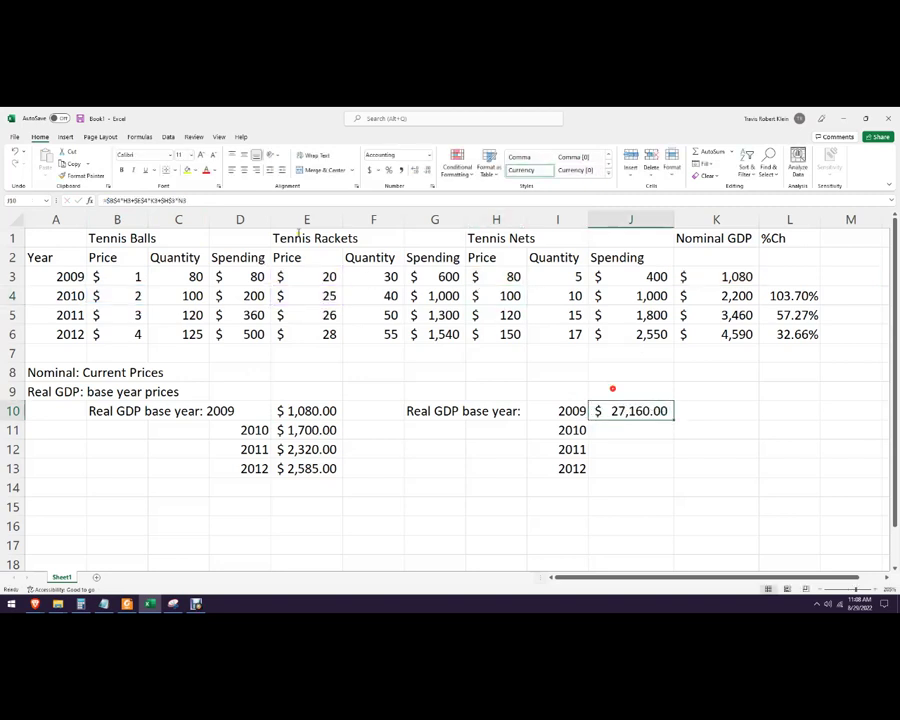
Step: Try to point the tennis net price reference in J10's formula to H4 and remove the N3 multiplier
left_click(152, 200)
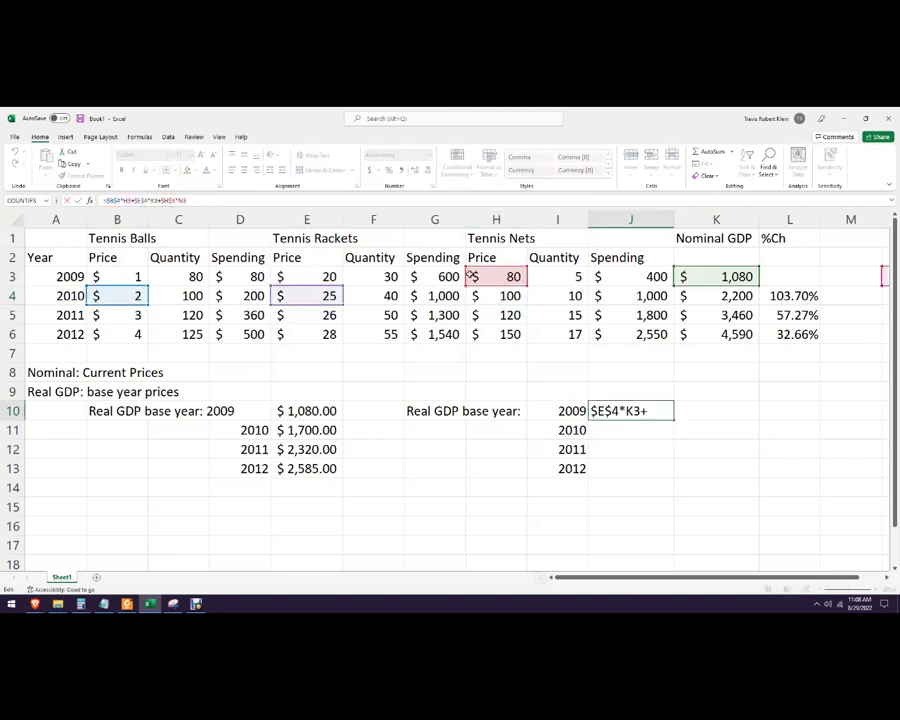
mouse_move(474, 280)
left_mouse_down()
mouse_move(490, 296)
mouse_move(482, 296)
left_mouse_up()
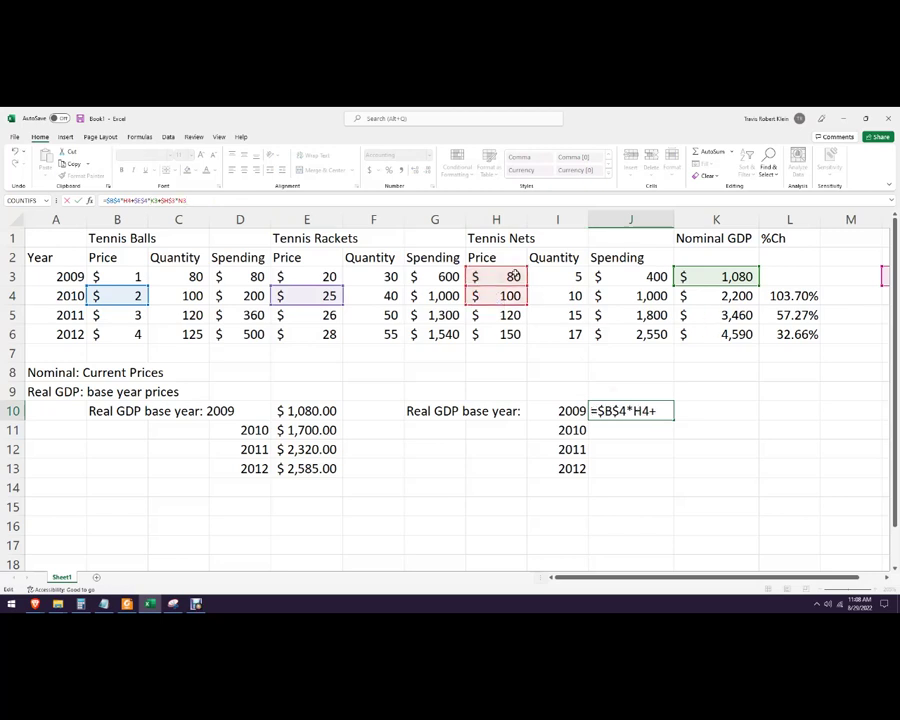
key("ctrl+Return")
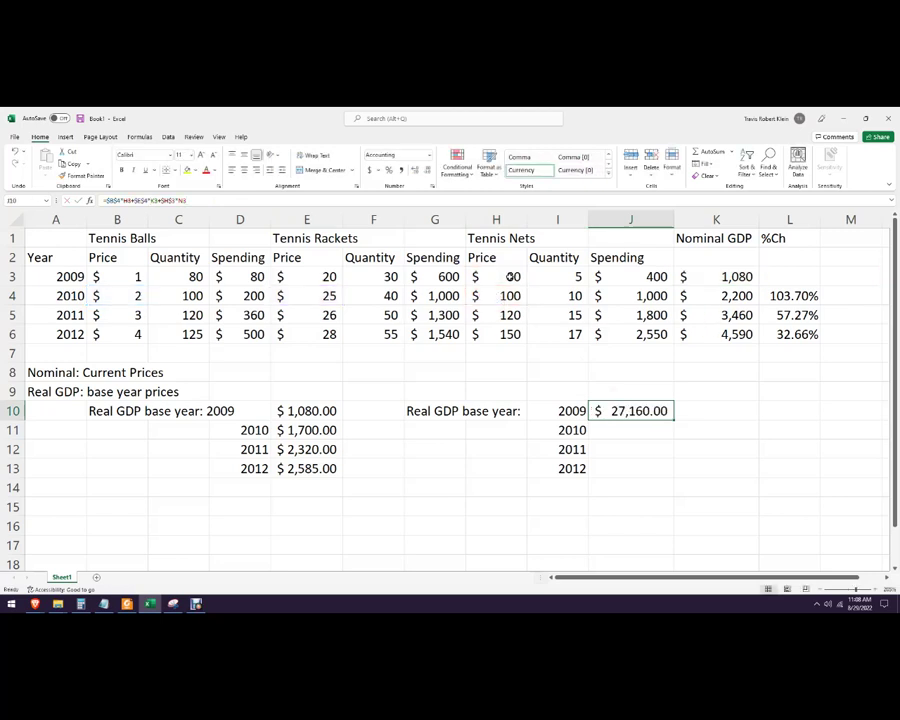
left_click(160, 200)
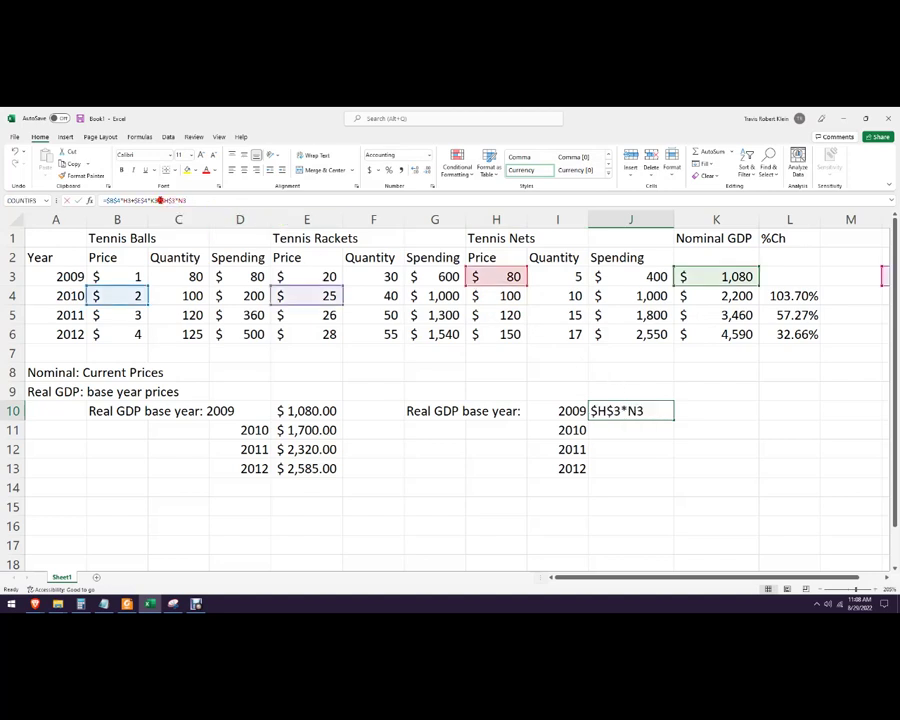
left_click_drag(463, 267, 478, 296)
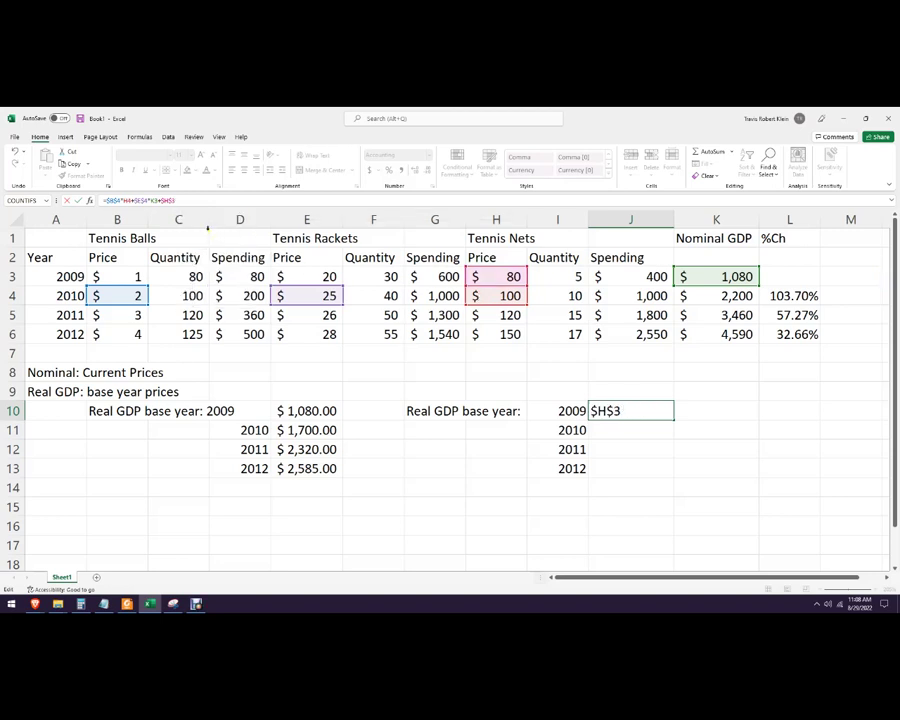
Step: Remove the H4 multiplier after $B$4 in J10's formula, keeping $E$4 as the racket price reference
left_click(153, 200)
left_click(131, 200)
key("BackSpace")
key("BackSpace")
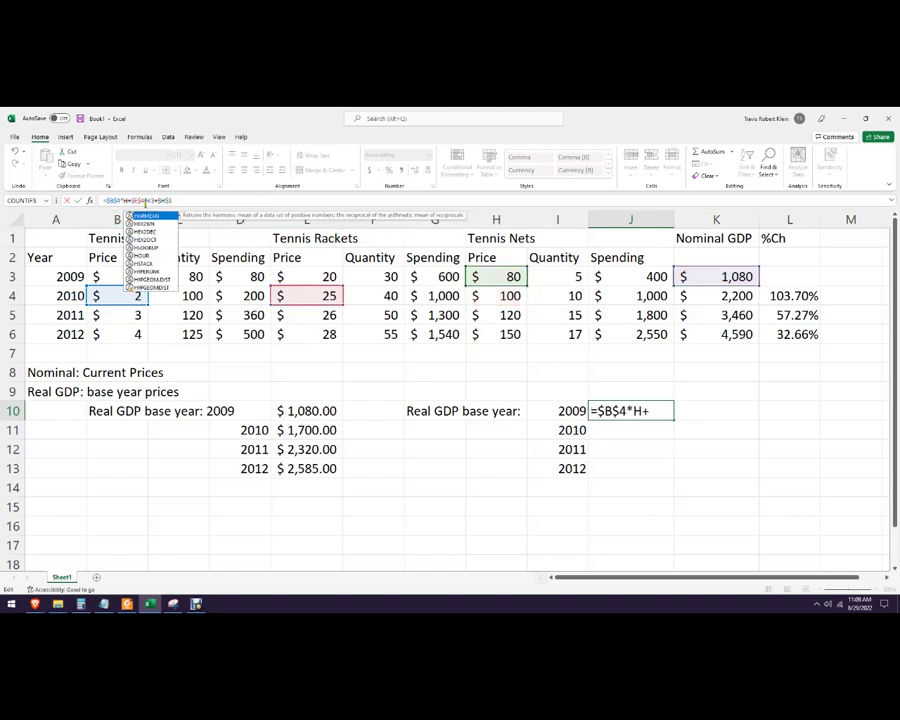
key("BackSpace")
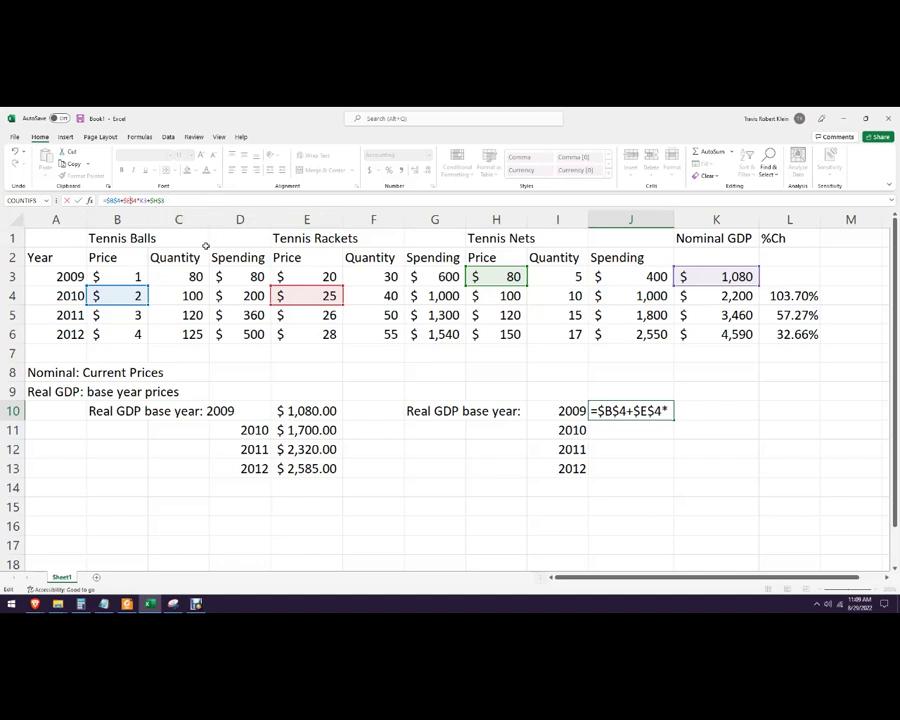
key("BackSpace")
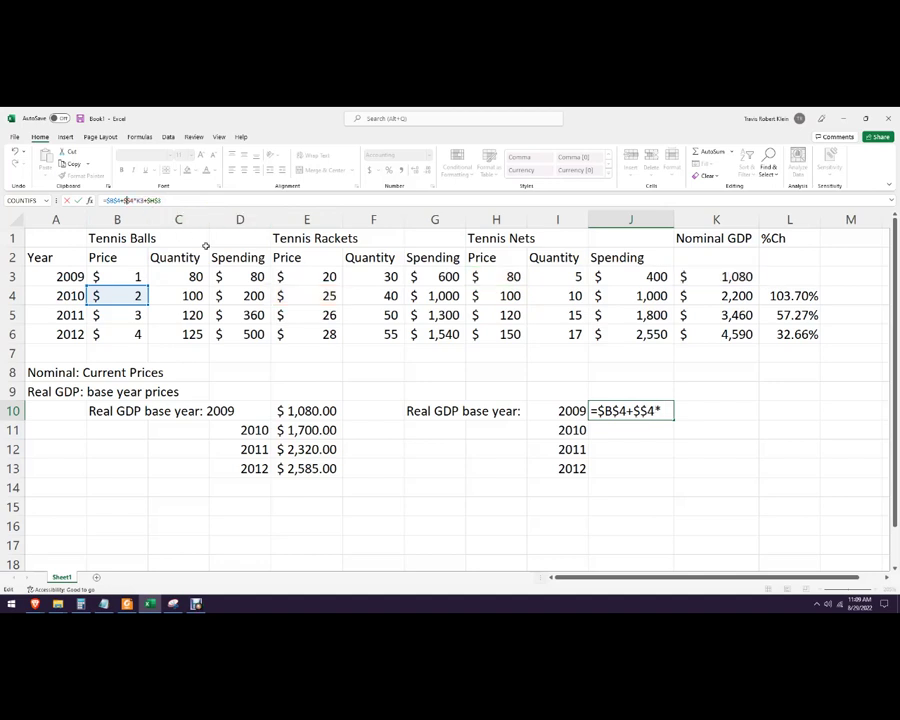
type("E")
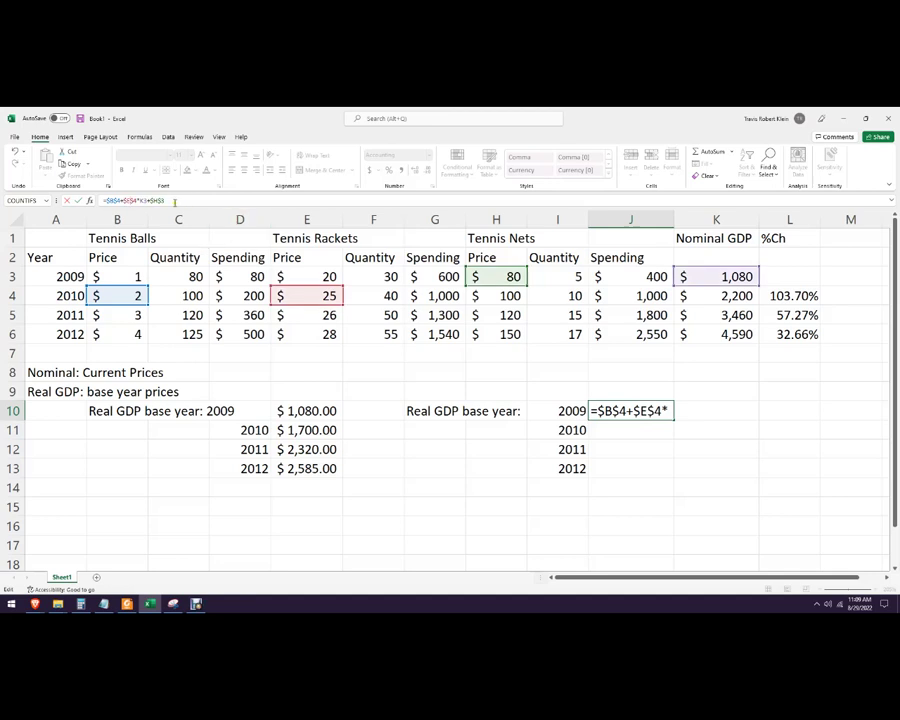
Step: Change the tennis net price reference in J10's formula to $H$4 and commit the formula
left_click(143, 201)
left_click(153, 201)
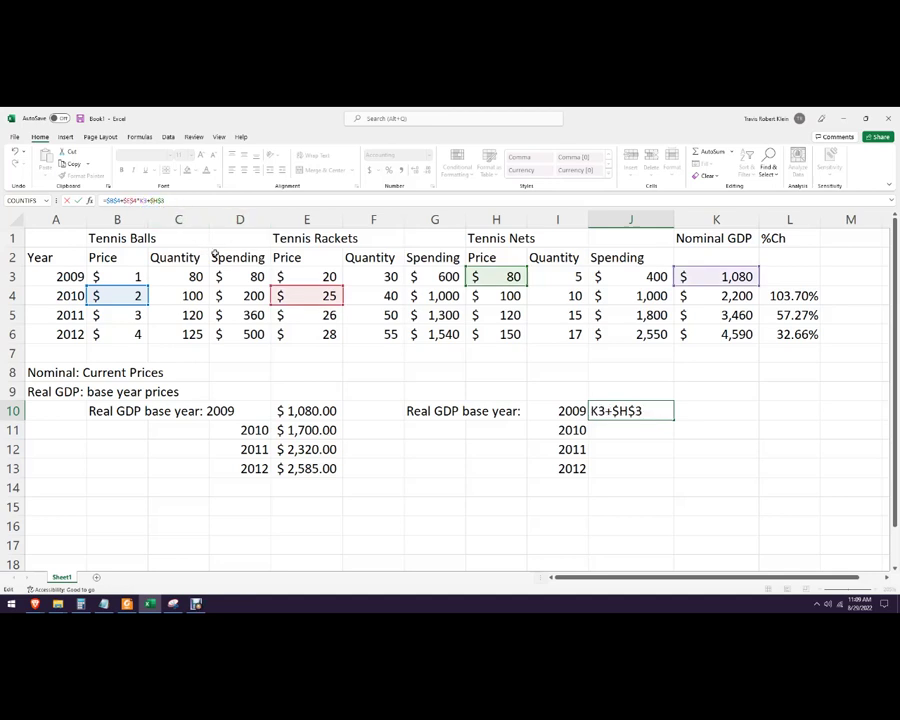
key("BackSpace")
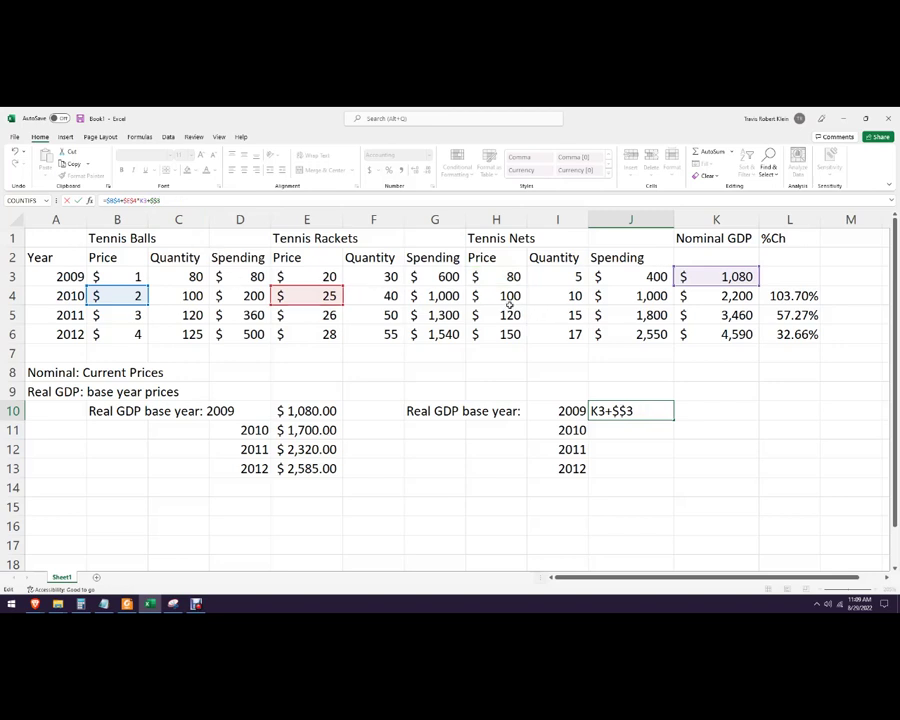
type("H")
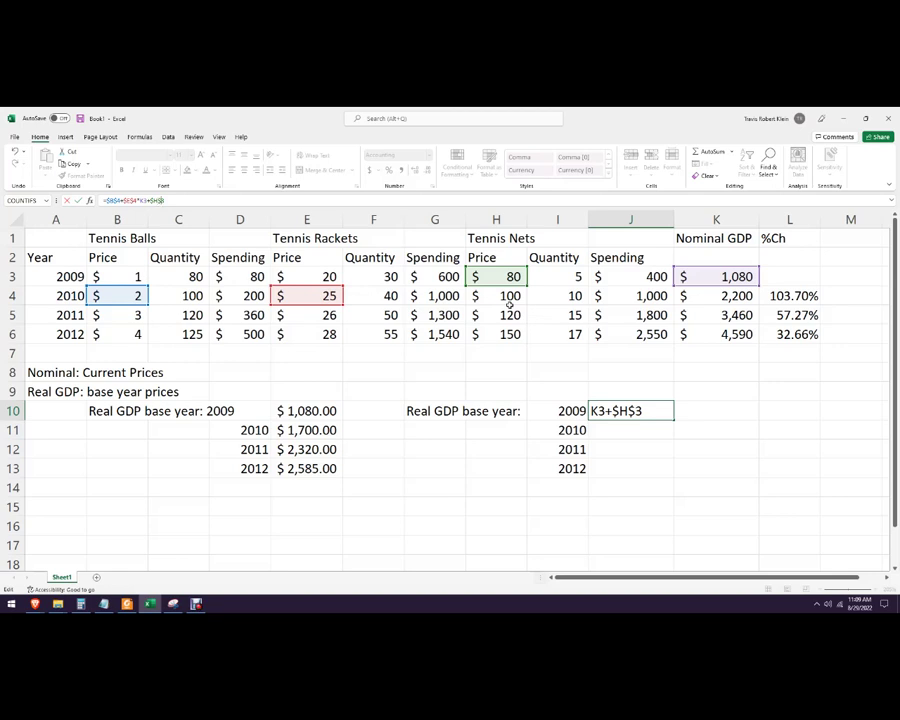
key("BackSpace")
type("4")
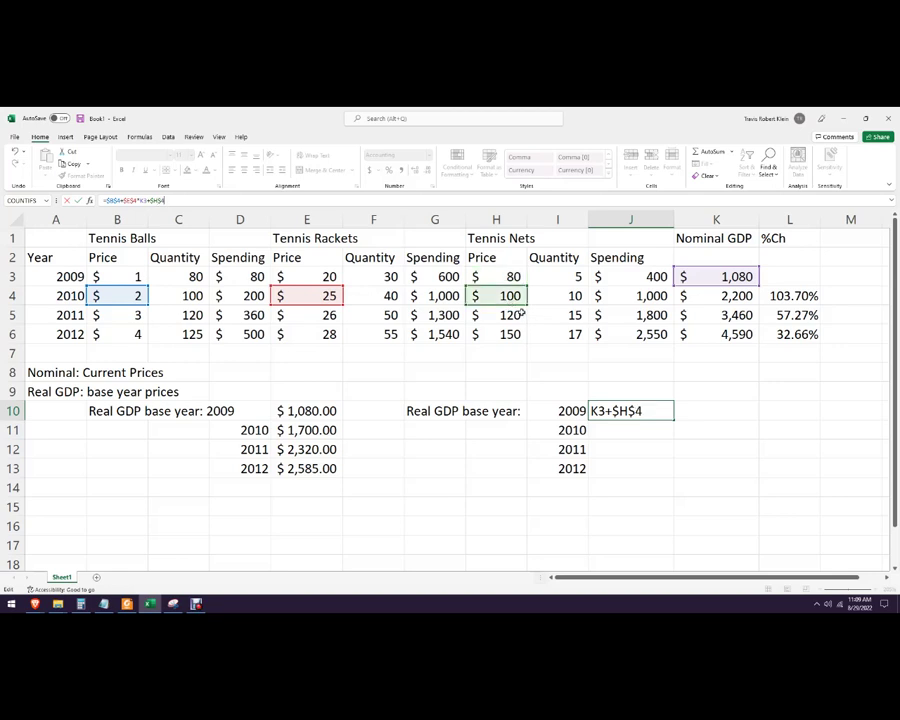
key("Return")
left_click(648, 419)
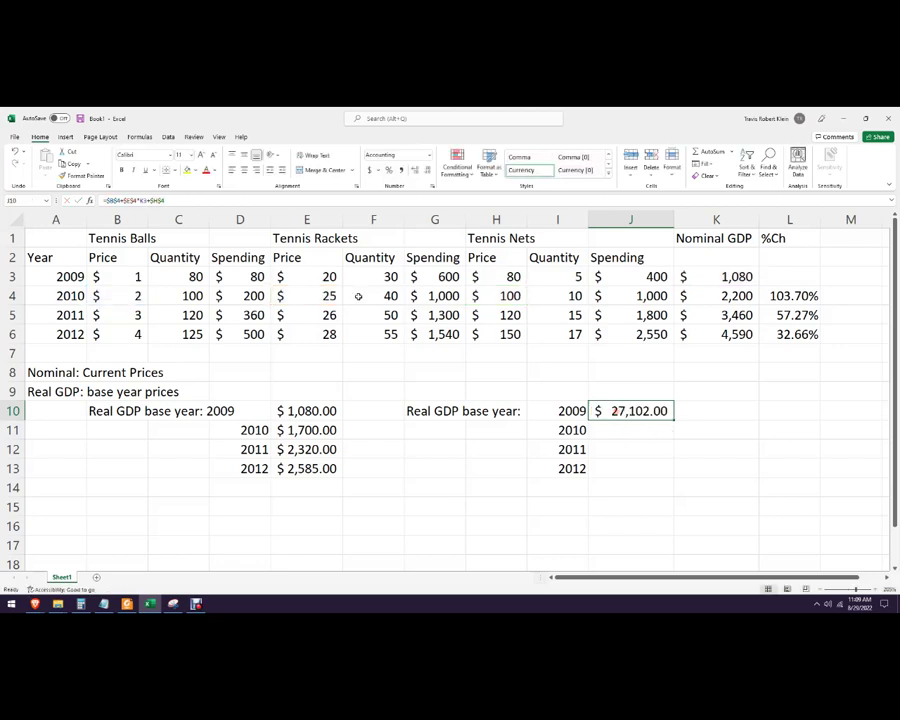
Step: Try to add a multiplication after $B$4 in J10's formula, and clear the cell instead
left_click(177, 201)
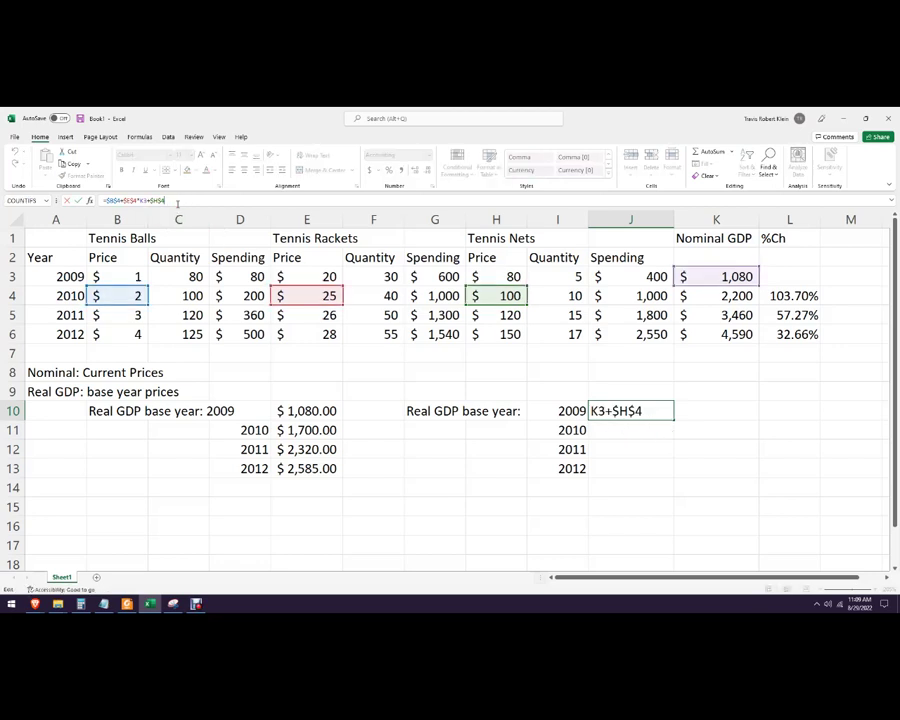
left_click(122, 201)
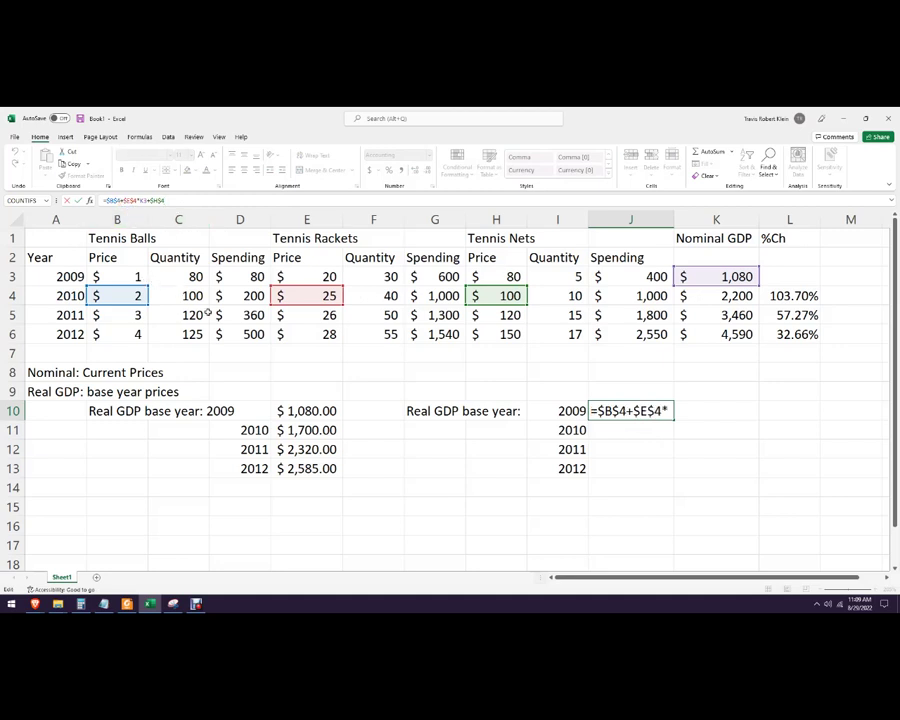
type("*")
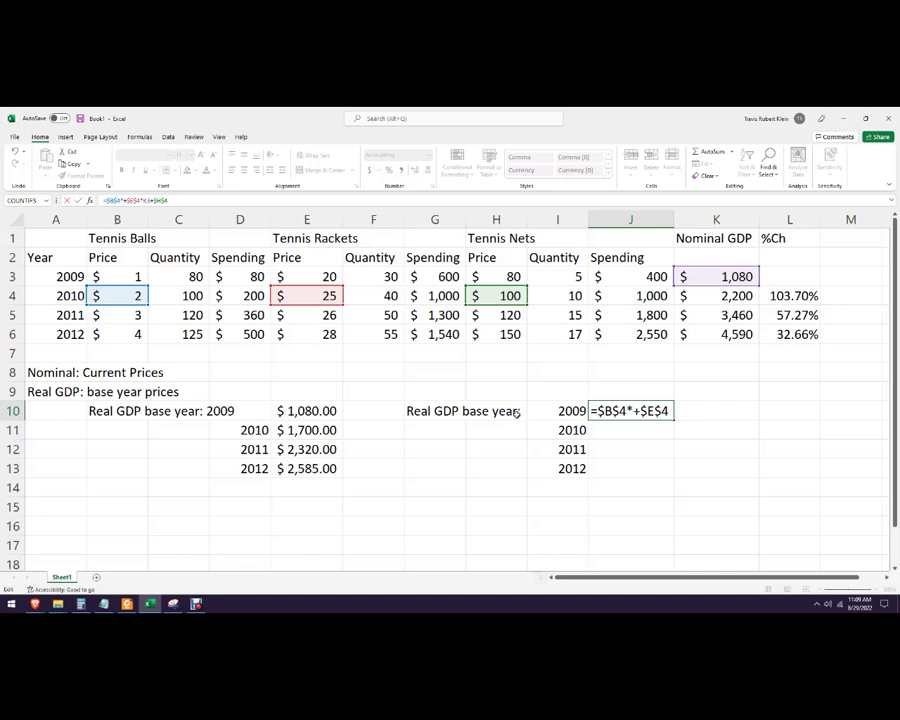
key("ctrl+Return")
key("Delete")
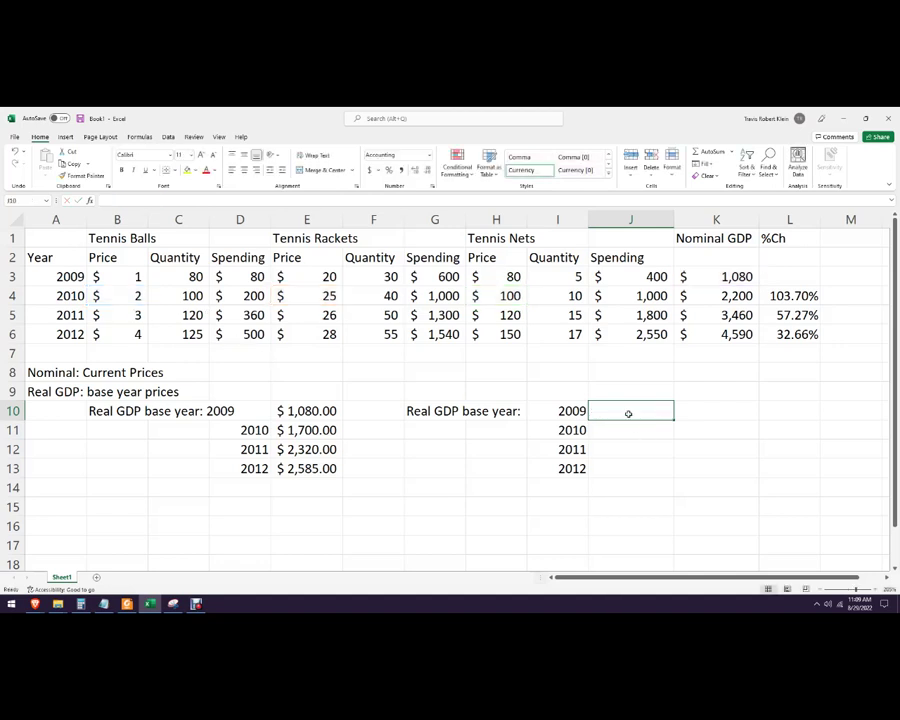
Step: Enter =B4*C3+E4*F3+H4*I3 in J10 to value the 2009 quantities at 2010 prices
type("=")
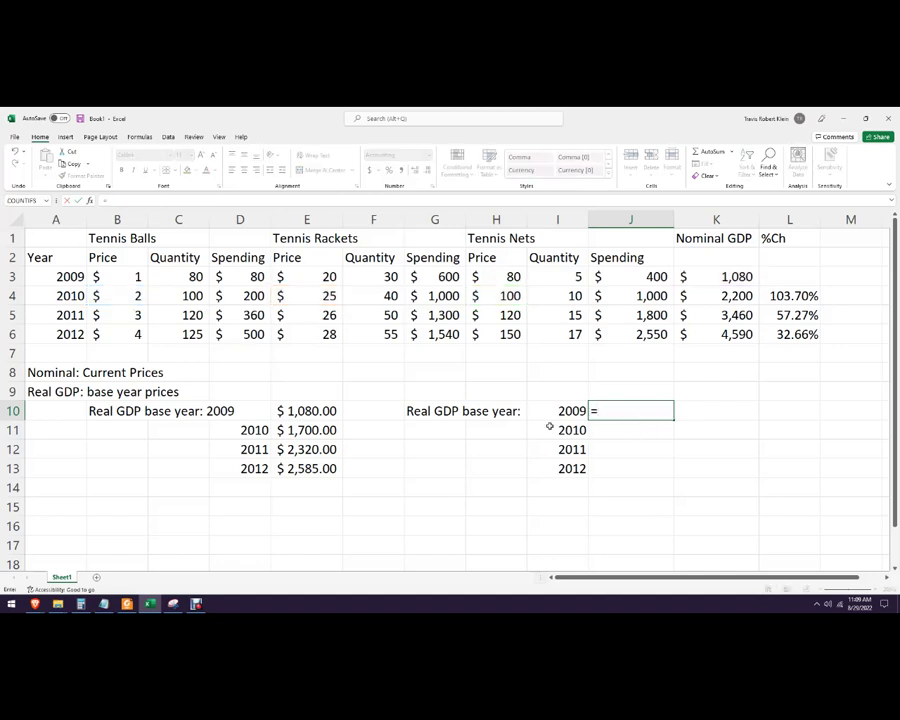
left_click(117, 291)
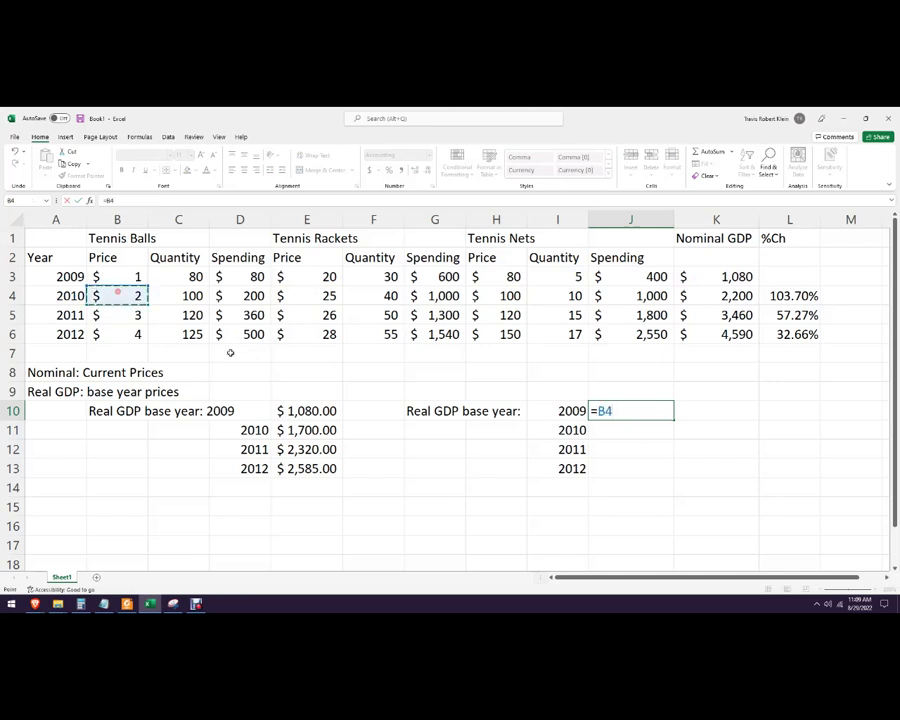
type("*")
left_click(195, 277)
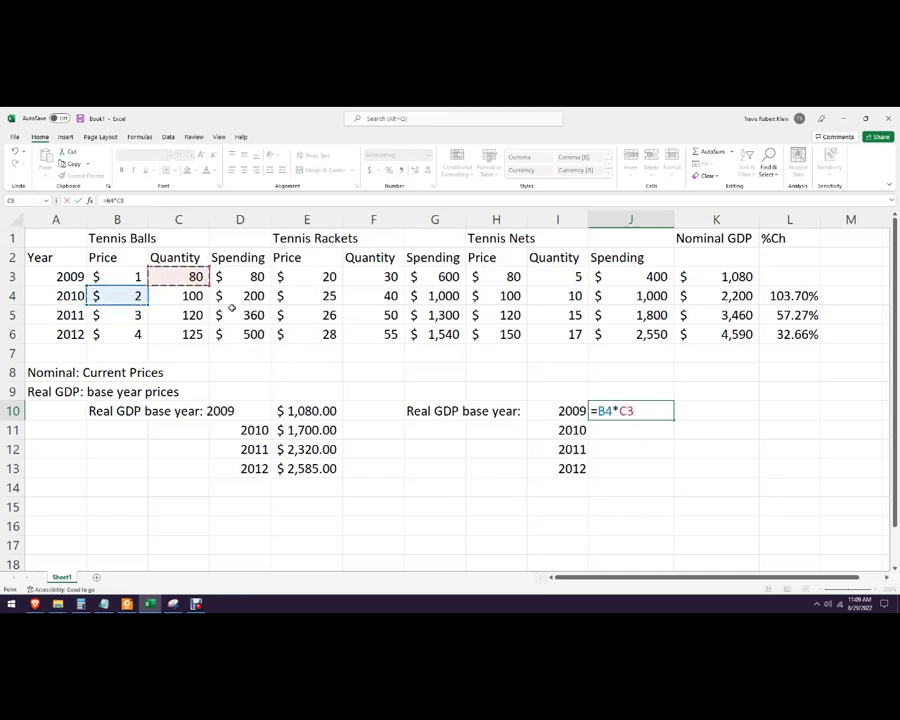
type("+")
left_click(284, 295)
type("*")
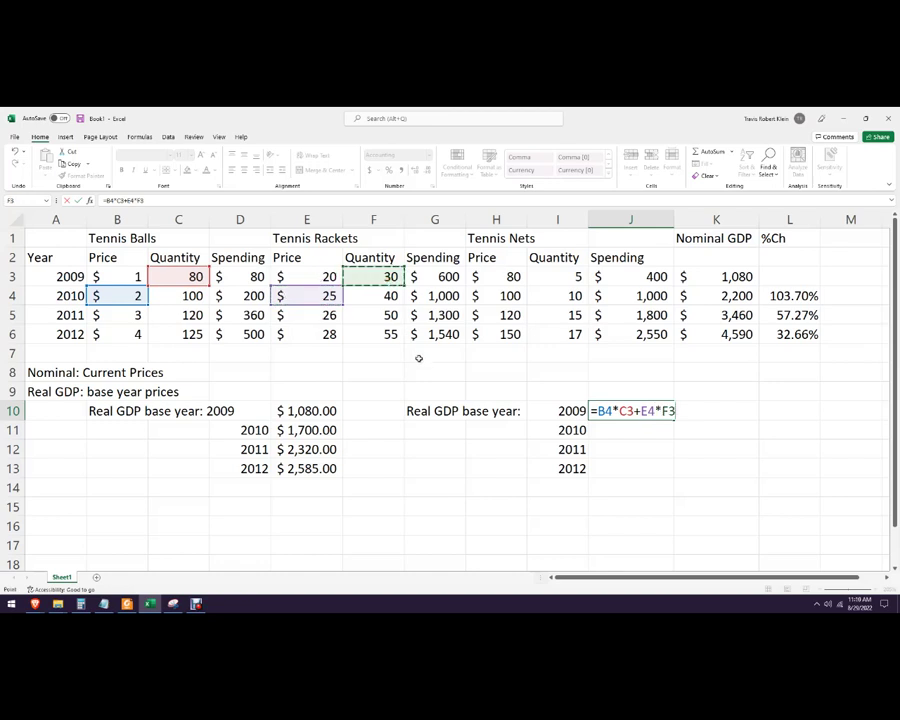
type("+")
left_click(494, 294)
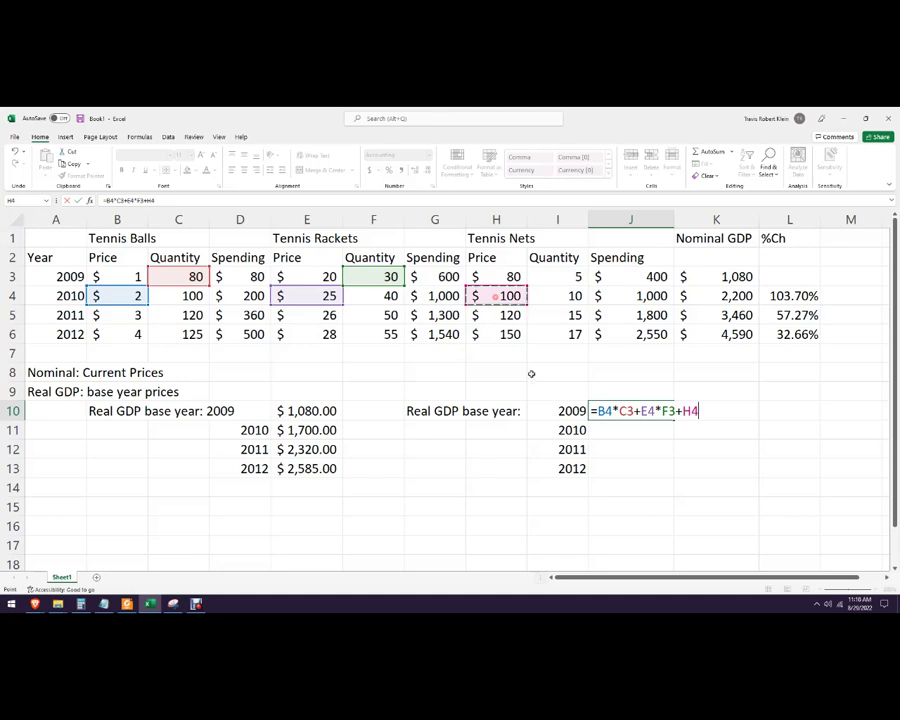
type("*")
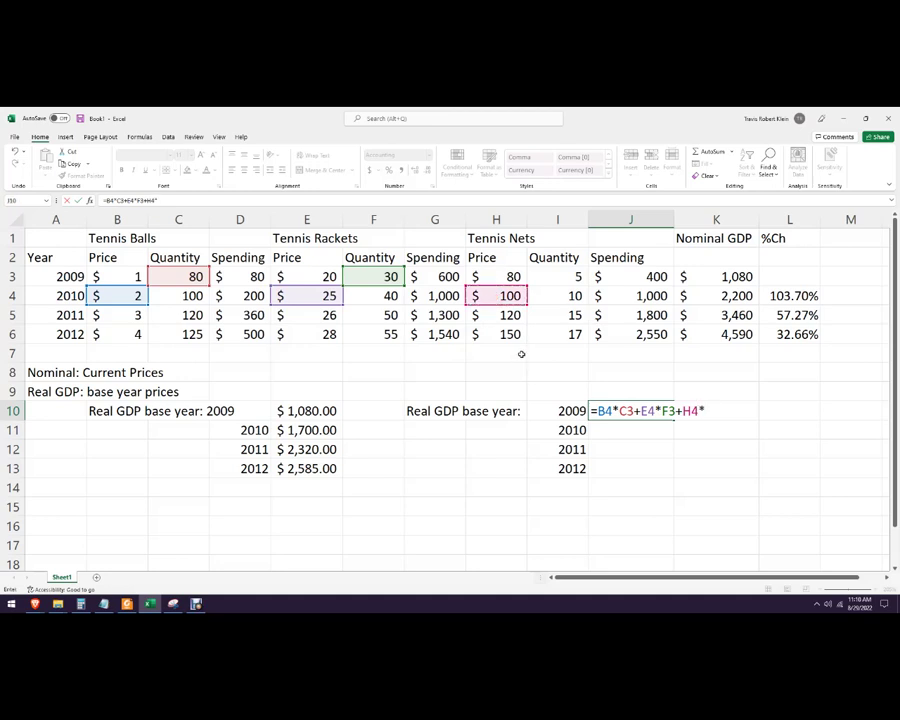
left_click(577, 277)
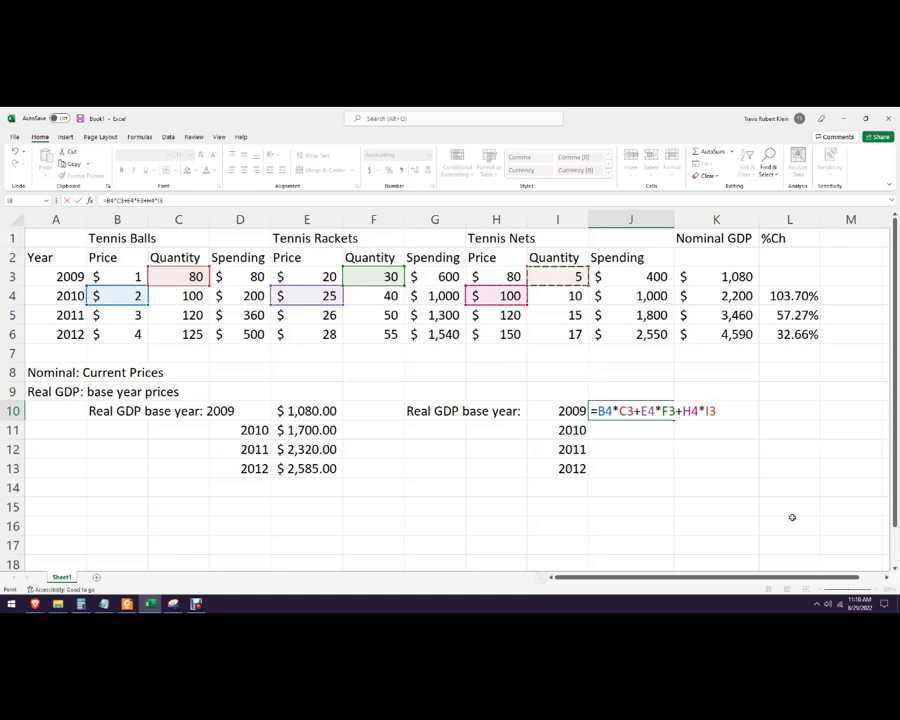
key("Return")
key("Up")
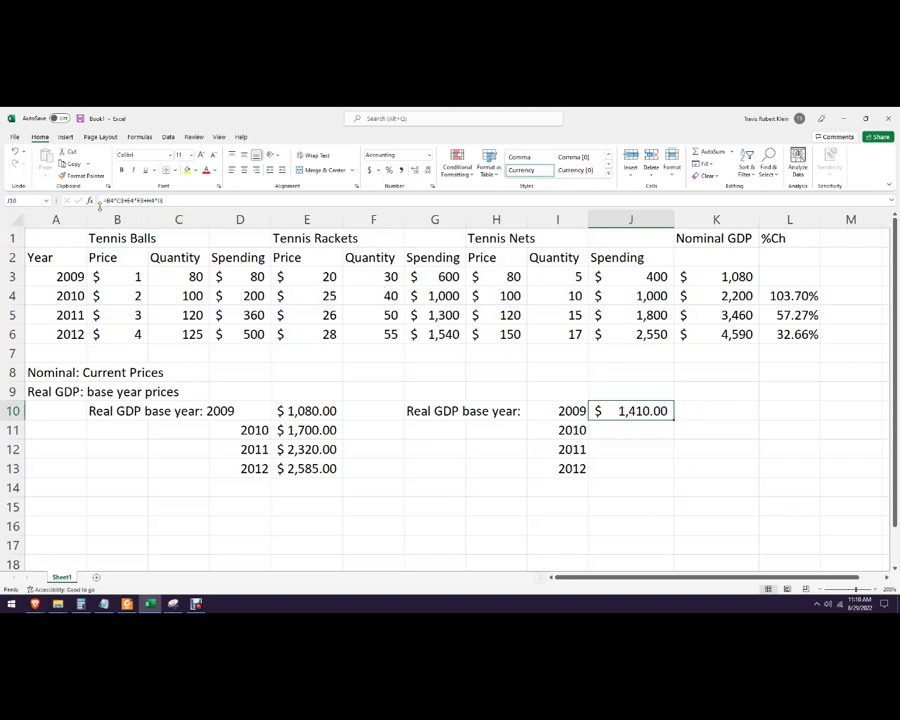
Step: Make the price references in J10's formula absolute as $B$4, $E$4 and $H$4, leaving the quantity references relative
key("F2")
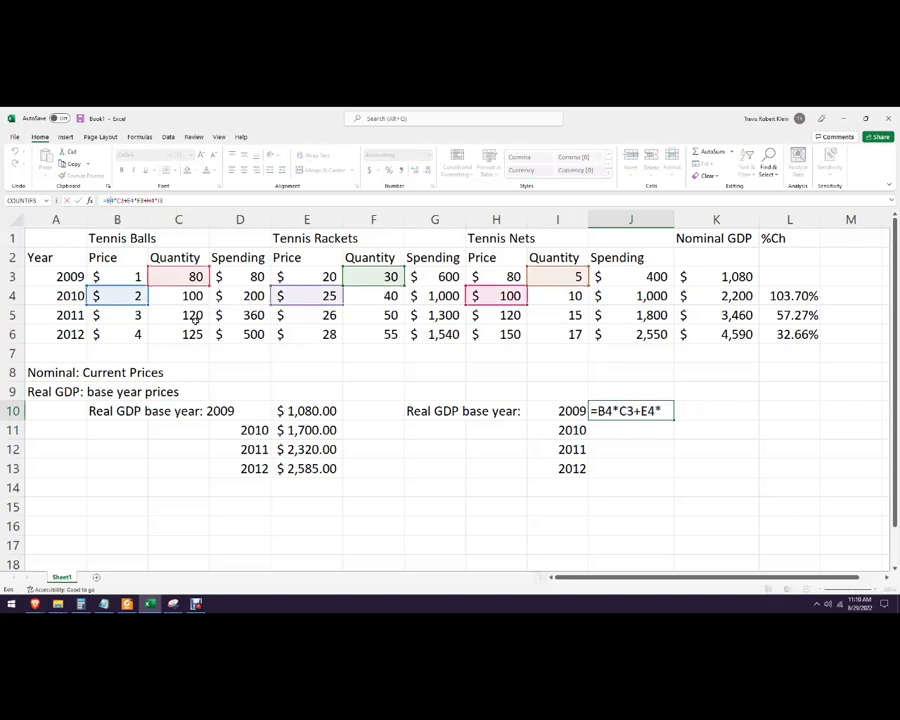
key("F4")
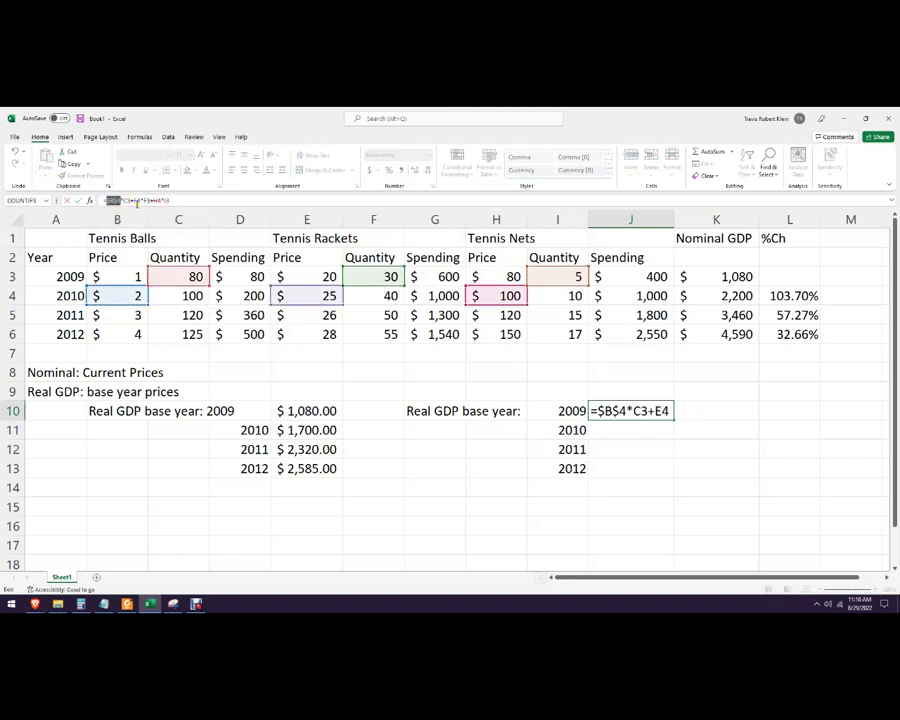
double_click(137, 201)
key("F4")
left_click(163, 201)
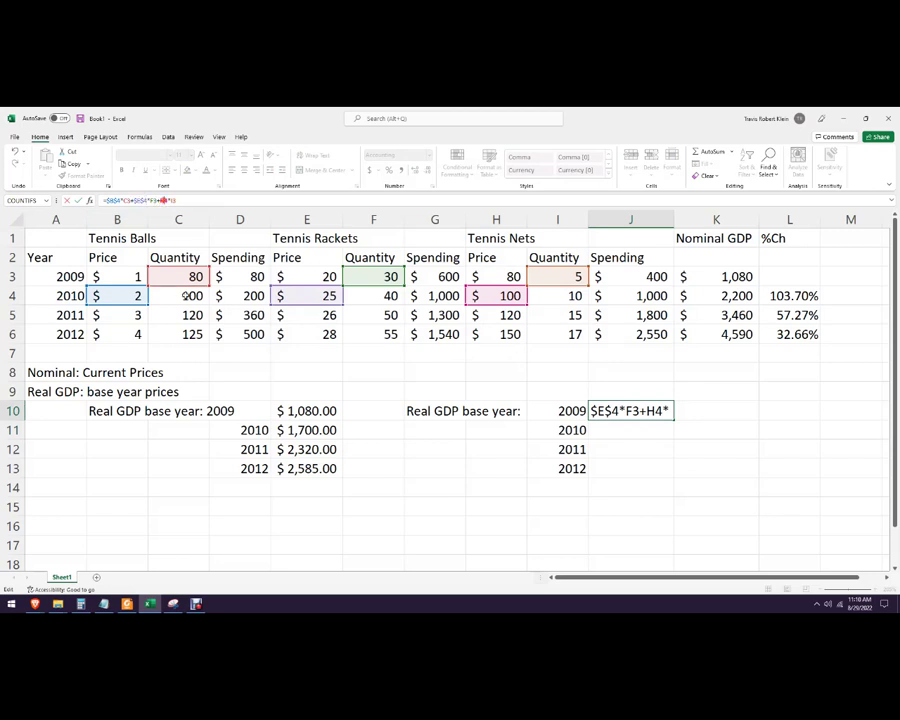
key("F4")
key("Return")
Step: Fill J10's formula down through J13 and check the cell references in J11's formula
left_click(667, 413)
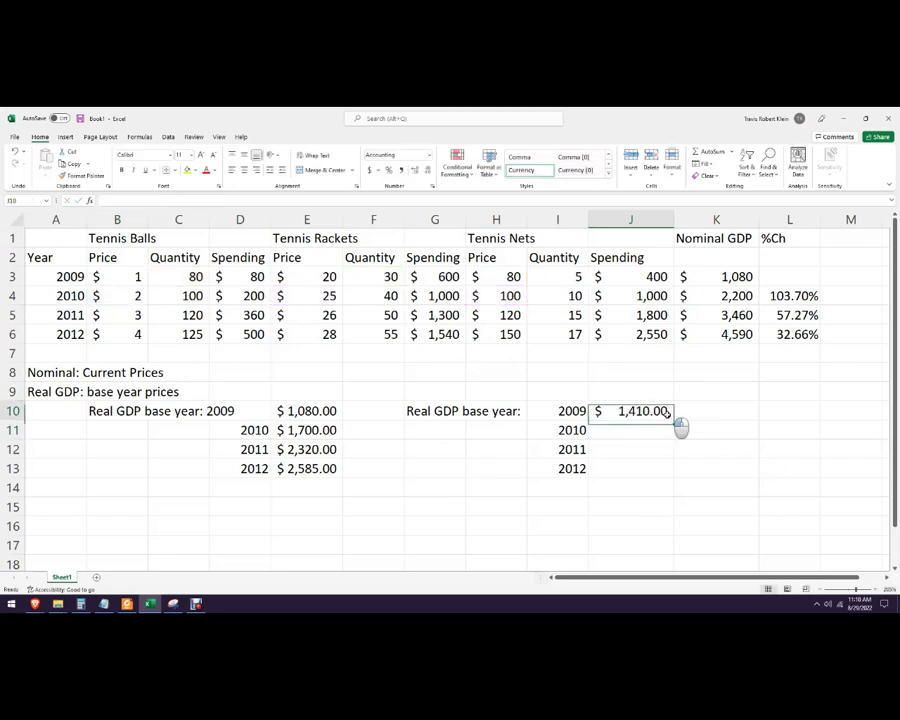
left_click_drag(673, 420, 663, 472)
left_click(650, 516)
left_click(634, 434)
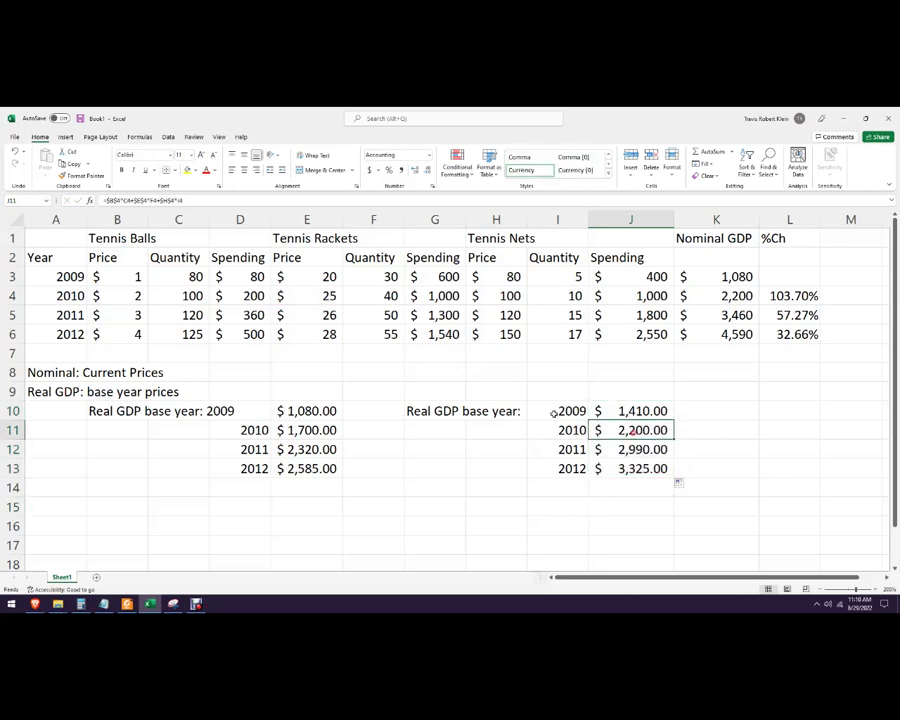
key("F2")
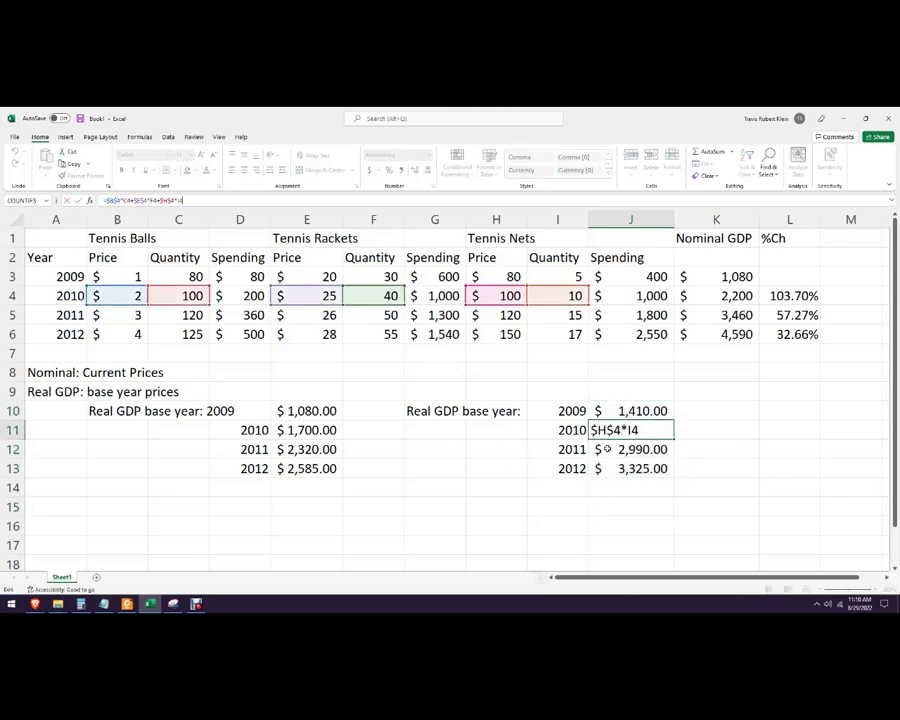
key("Escape")
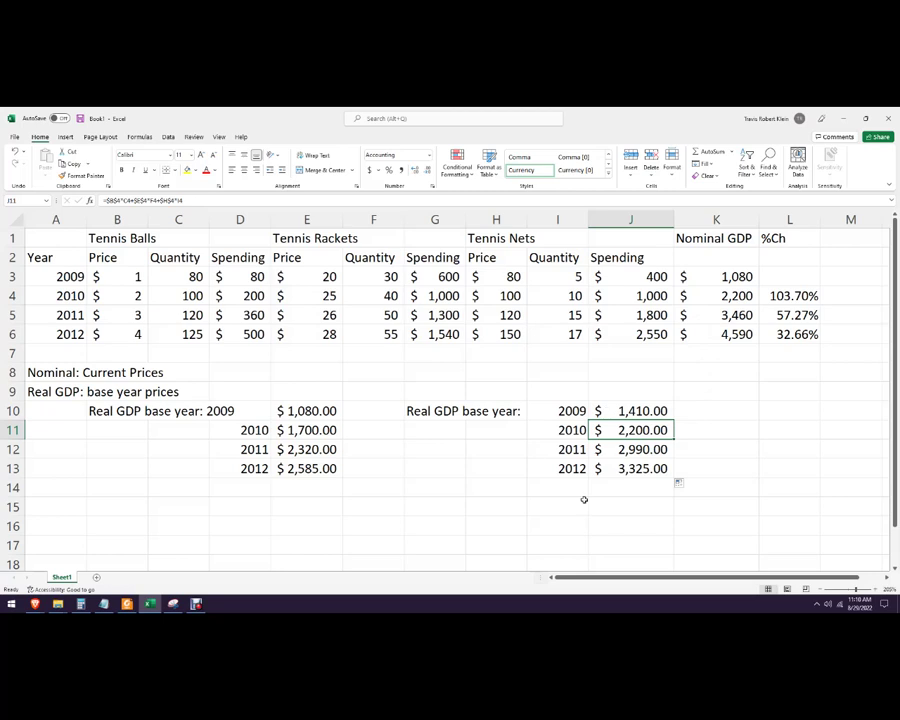
Step: Enter 2010 in H11 as the base year for the second real GDP table
left_click(706, 413)
left_click(487, 425)
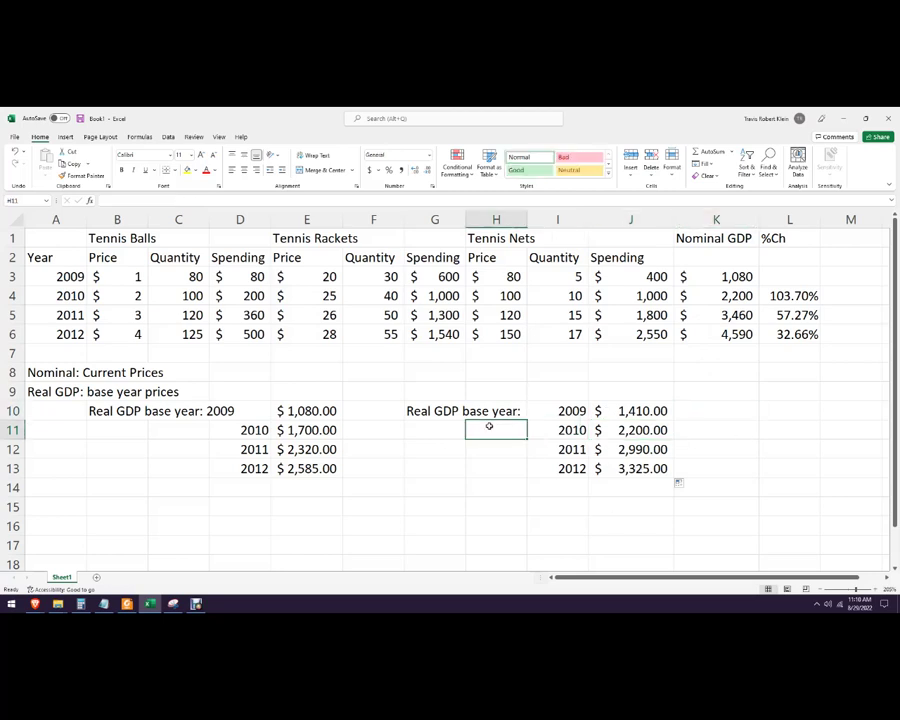
type("2010")
key("Tab")
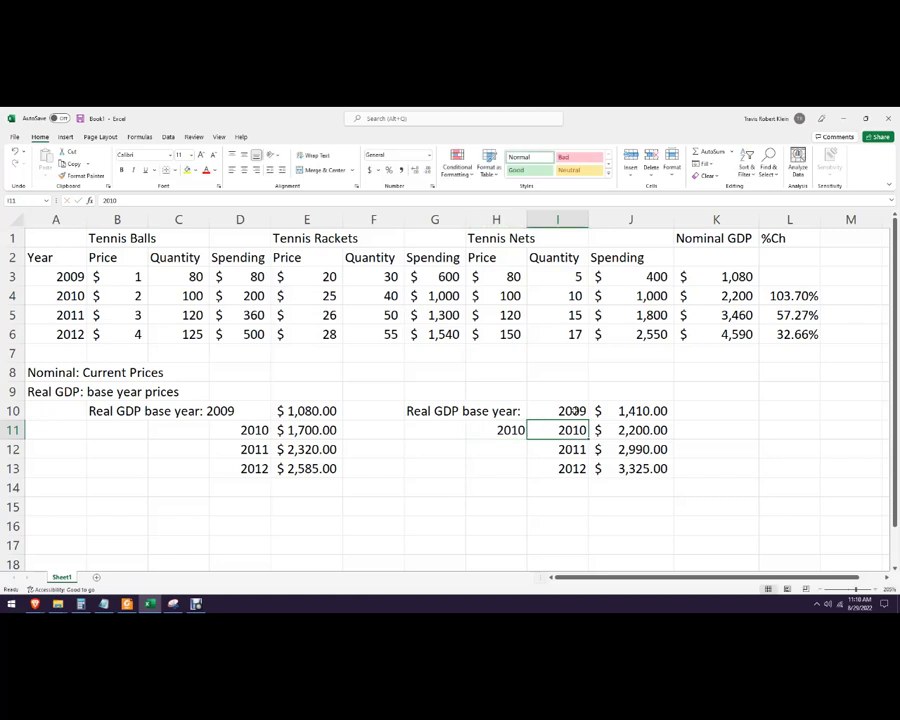
Step: Enter 2011 in L10 as the third table's base year and slightly narrow column L
left_click(733, 416)
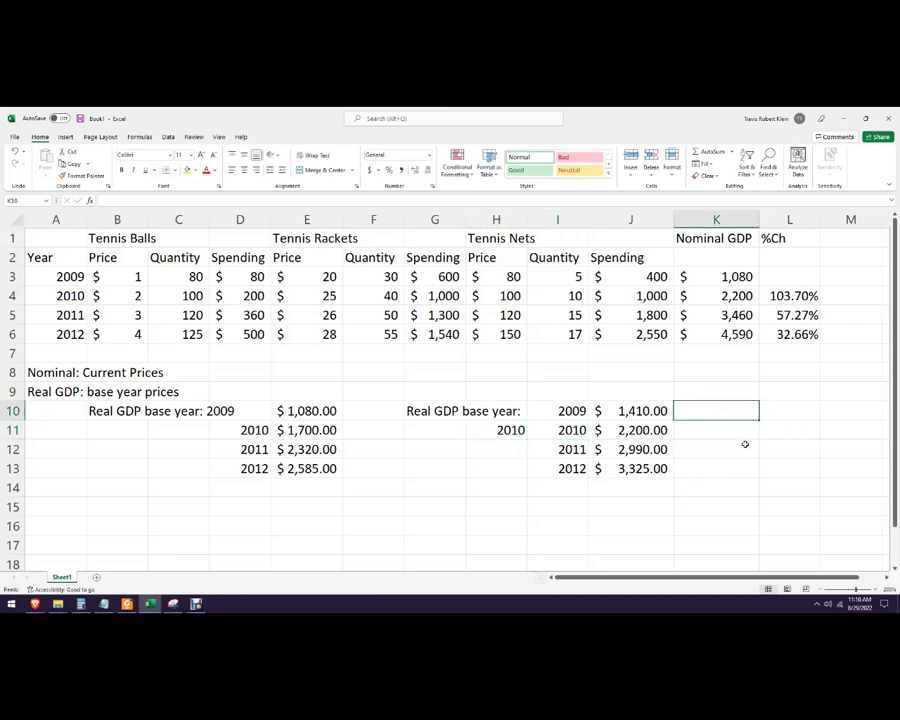
left_click(772, 417)
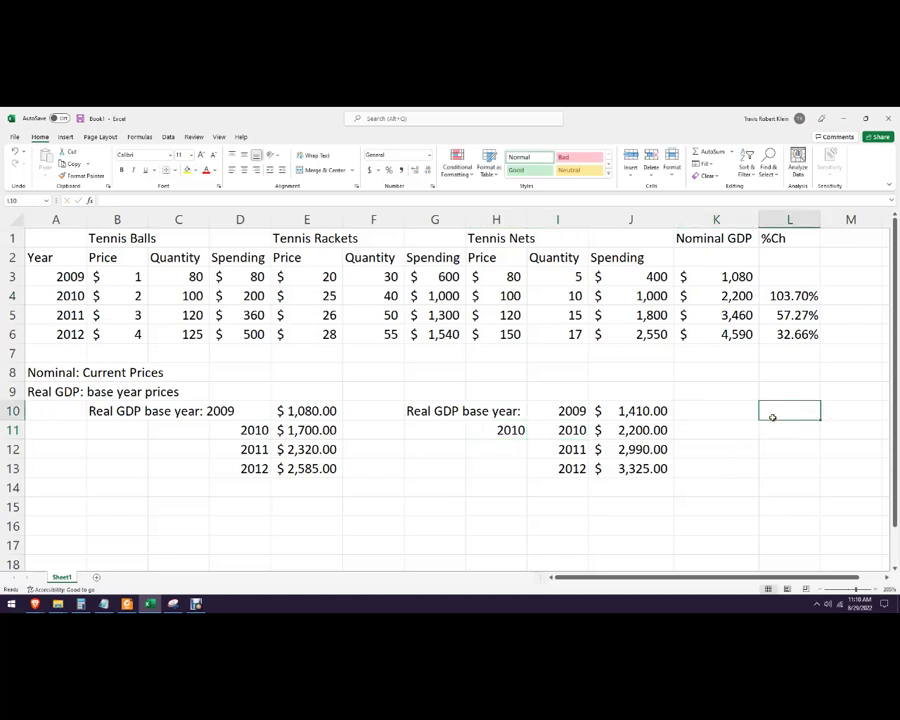
type("1")
type("011")
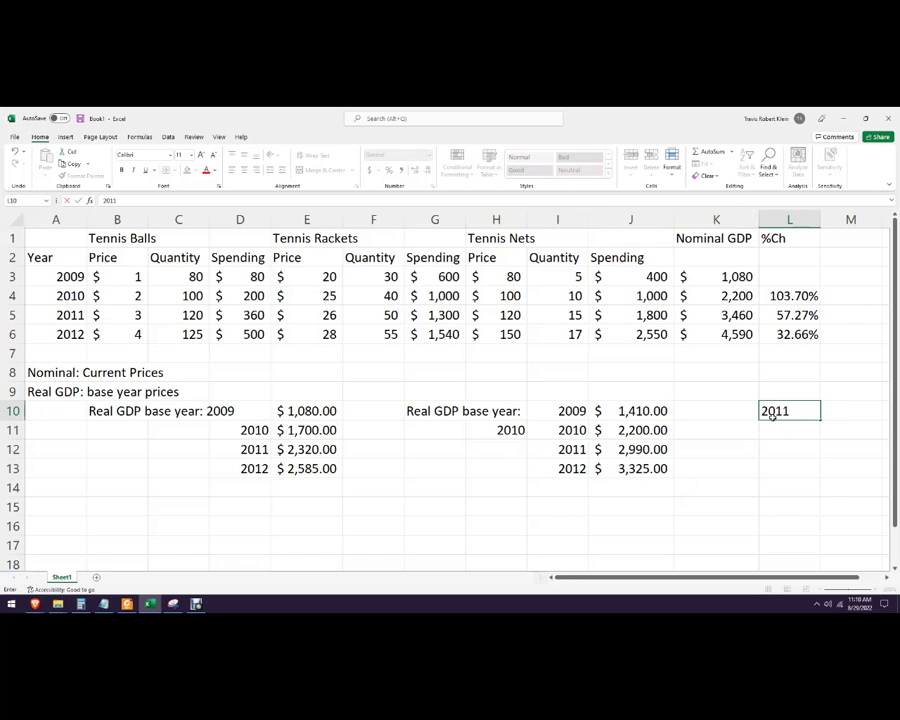
left_click(833, 410)
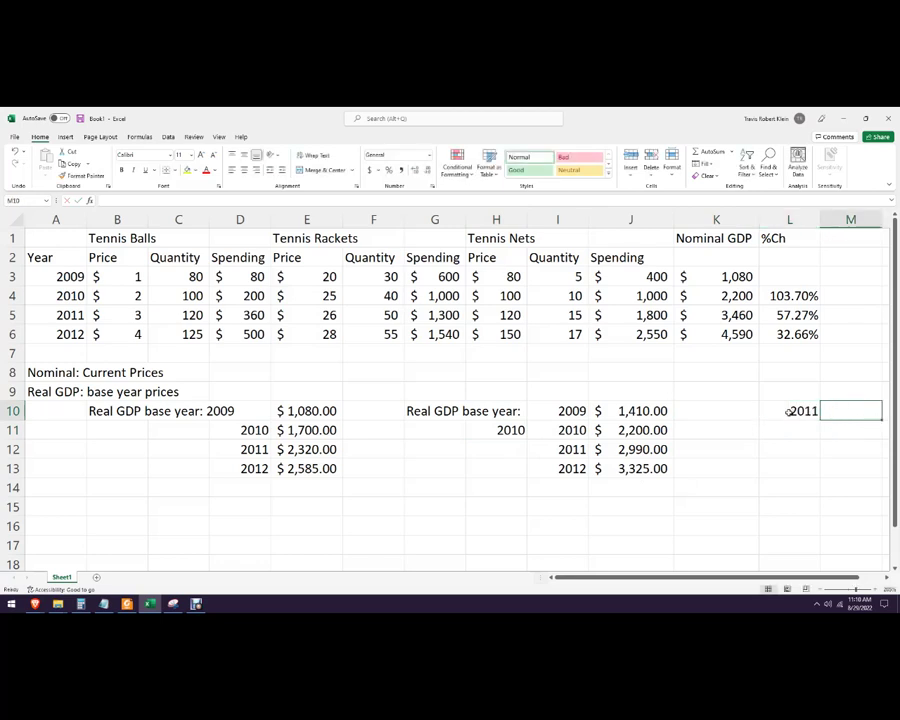
mouse_move(820, 220)
left_mouse_down()
mouse_move(801, 220)
mouse_move(814, 219)
left_mouse_up()
Step: Enter =B5*C3+E5*F3+H5*I3 in M10 to value the 2009 quantities at 2011 prices
type("=")
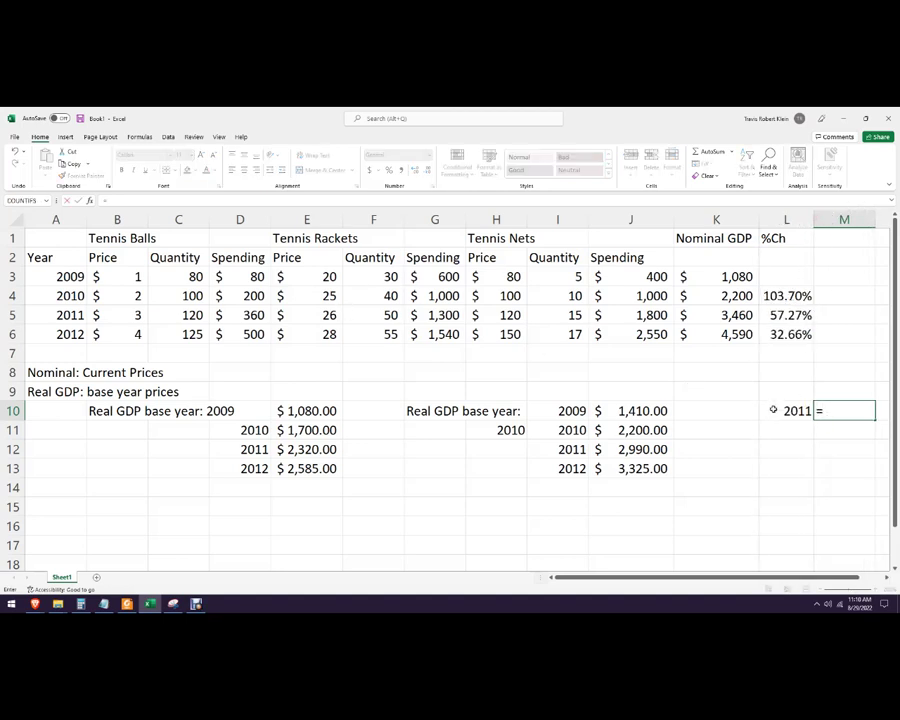
left_click(131, 315)
type("*")
left_click(187, 278)
type("+")
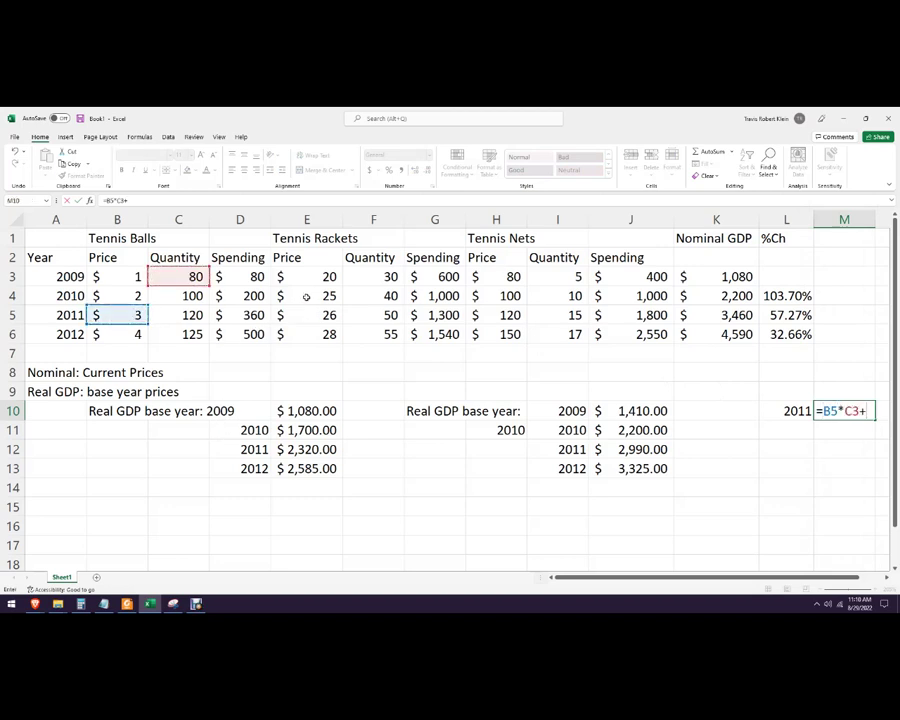
left_click(305, 315)
type("*")
left_click(378, 277)
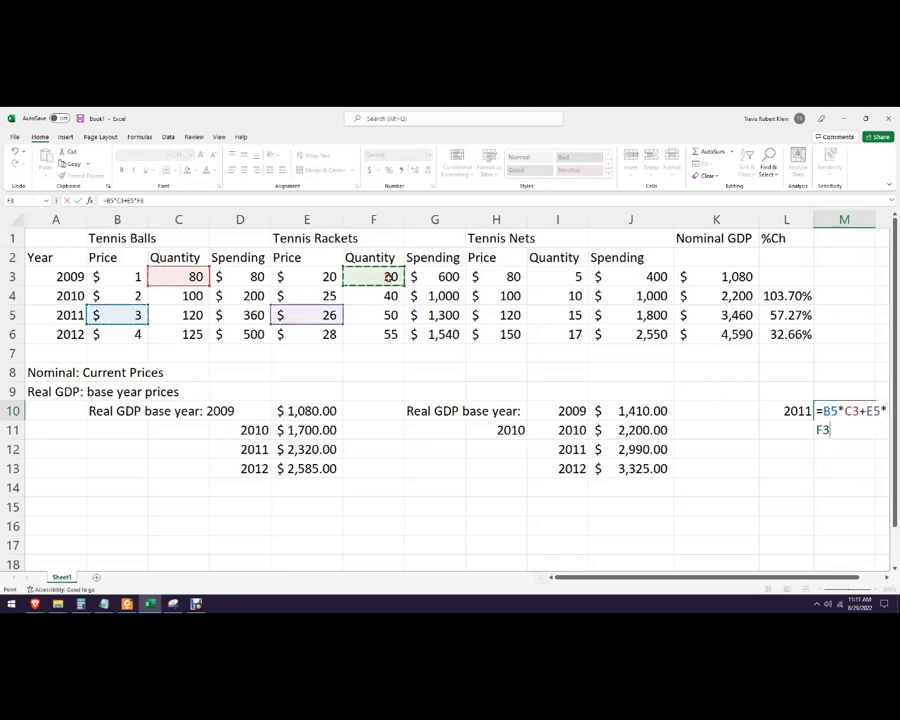
type("+")
left_click(500, 314)
type("*")
left_click(580, 277)
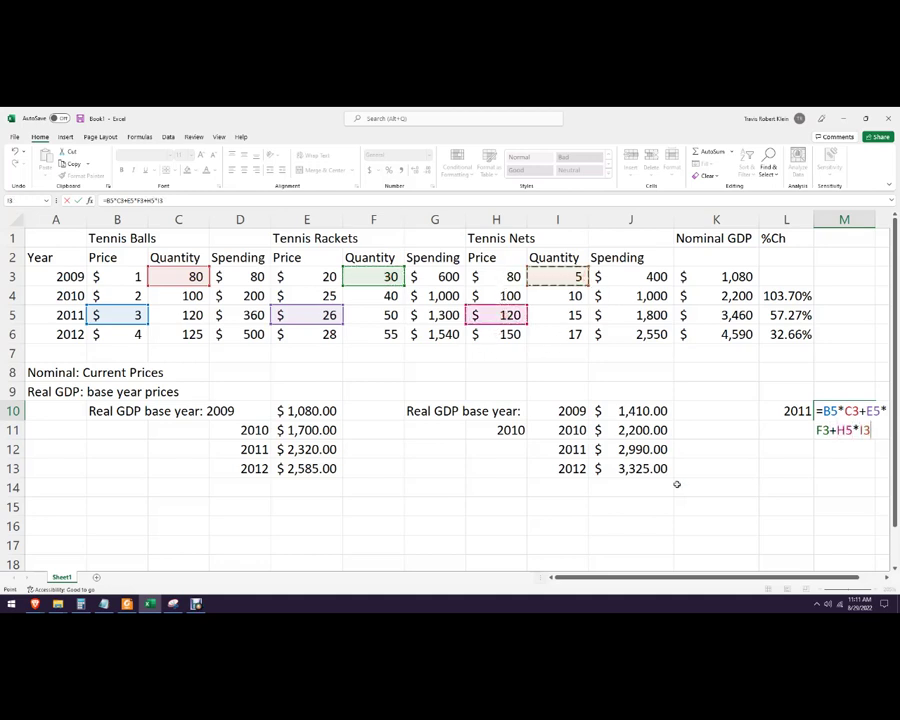
key("Return")
Step: Make the price references in M10's formula absolute as $B$5, $E$5 and $H$5
left_click(853, 415)
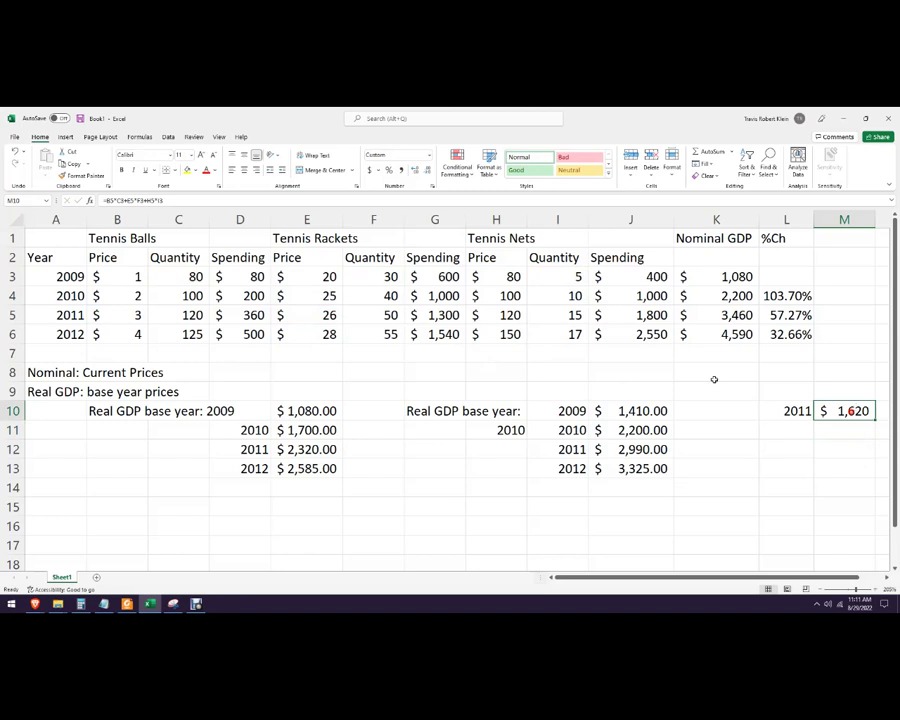
key("F2")
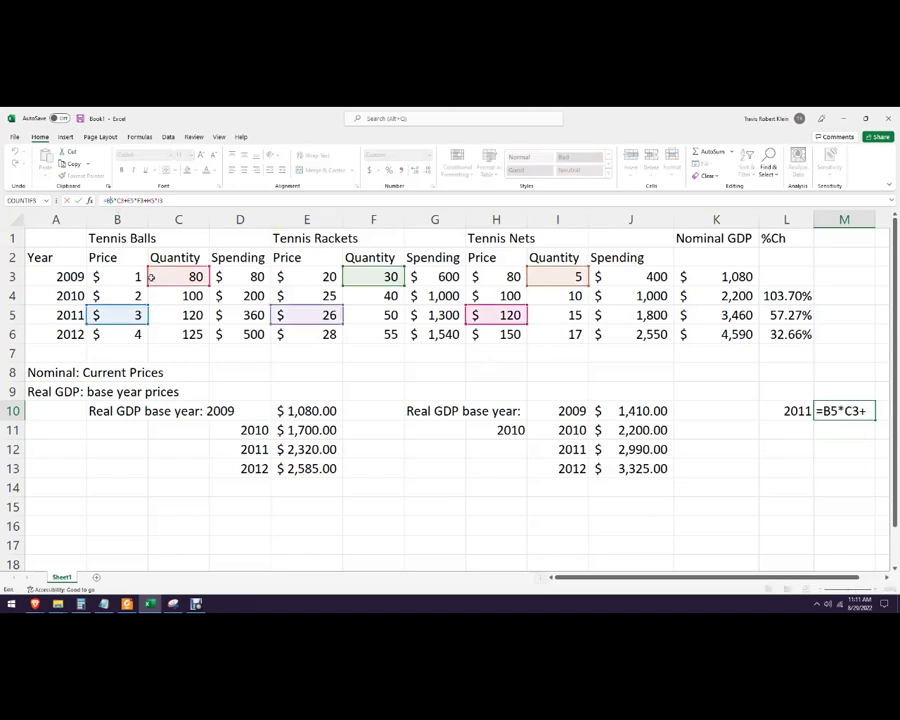
left_click(109, 201)
key("F4")
left_click(135, 201)
key("F4")
left_click(166, 201)
key("F4")
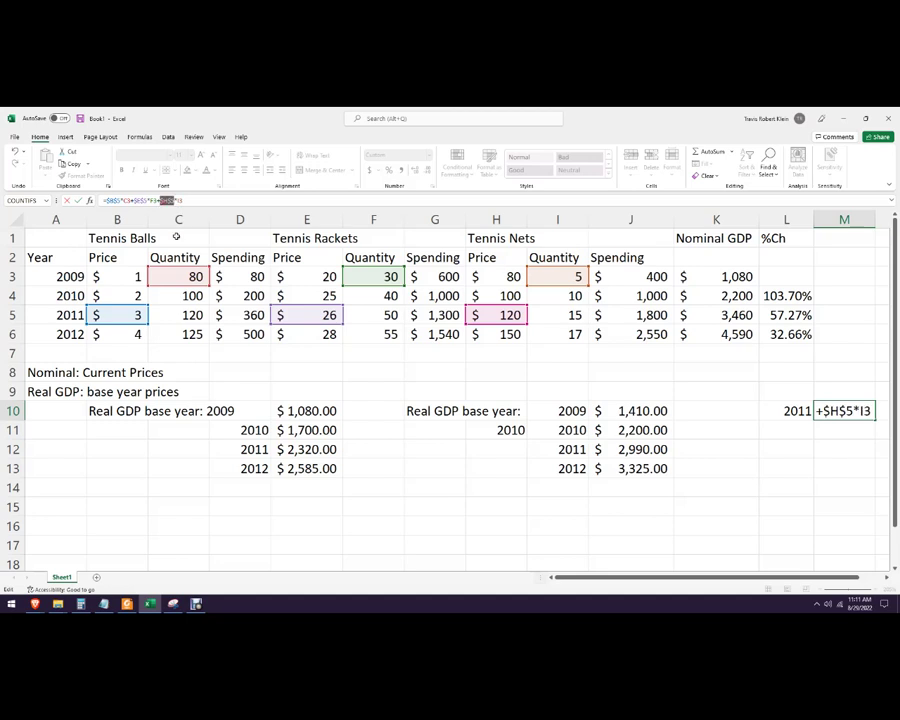
key("Return")
Step: Move the 2011 base year label from L10 to M9, above the real GDP value
left_click(842, 414)
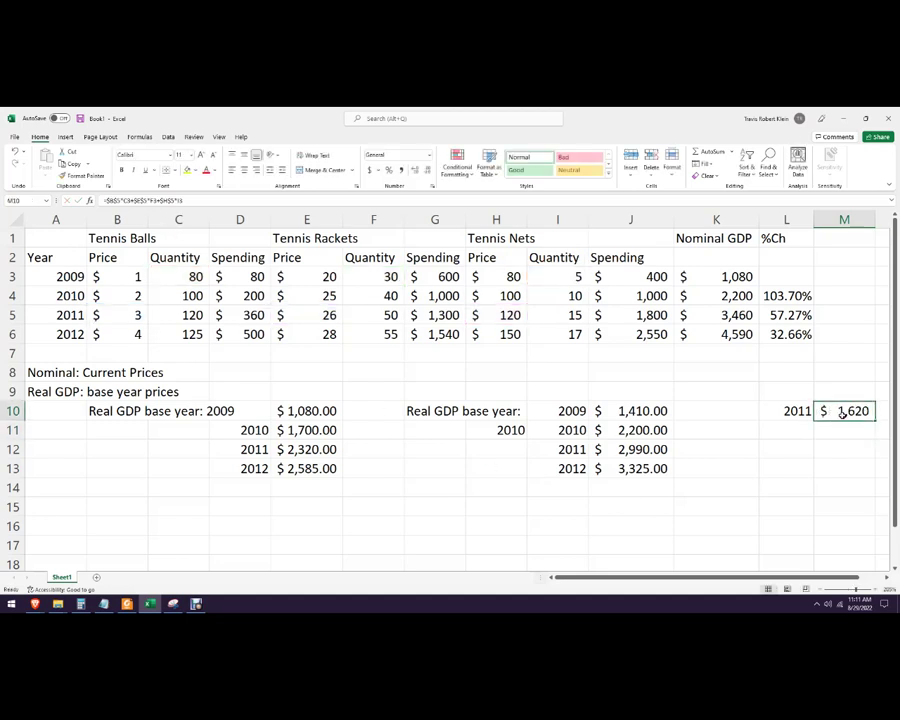
left_click(795, 411)
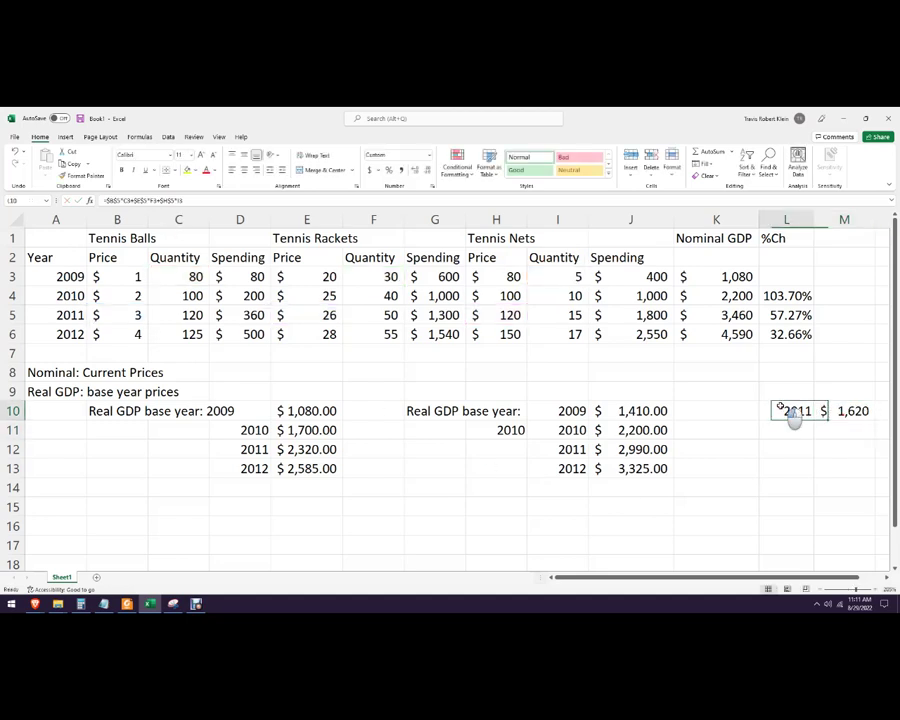
left_click_drag(788, 419, 842, 400)
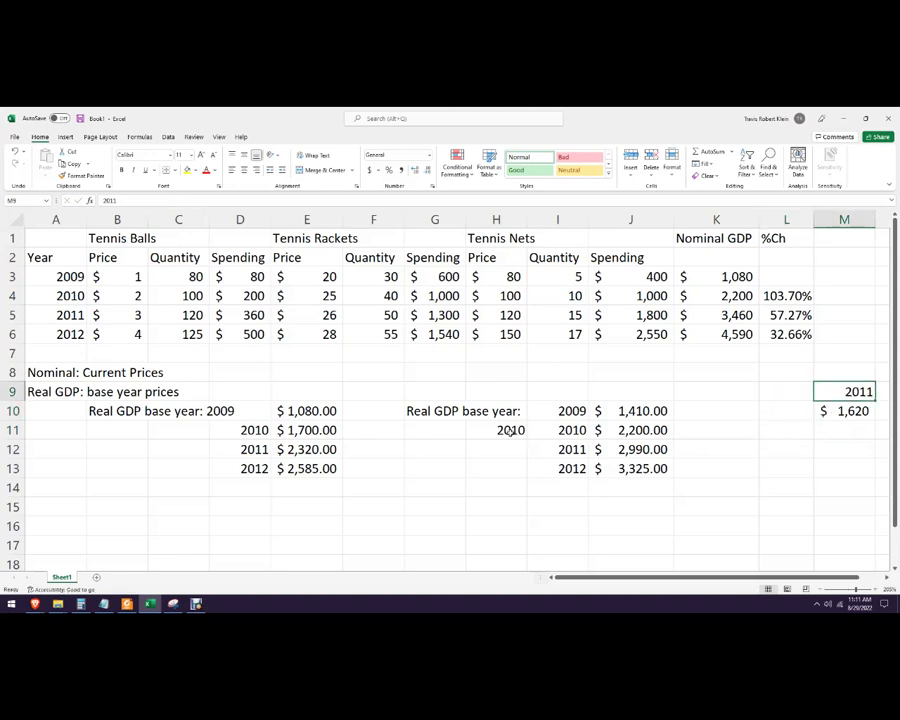
Step: Copy the years 2009 to 2012 from I10:I13 into L10:L13
left_click_drag(538, 407, 569, 479)
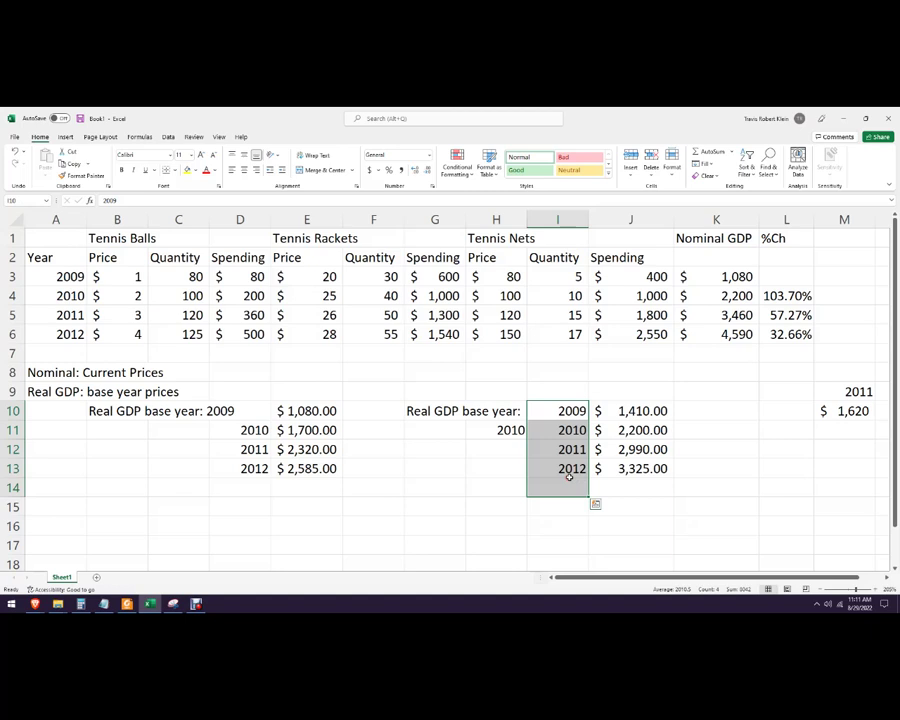
left_click(787, 410)
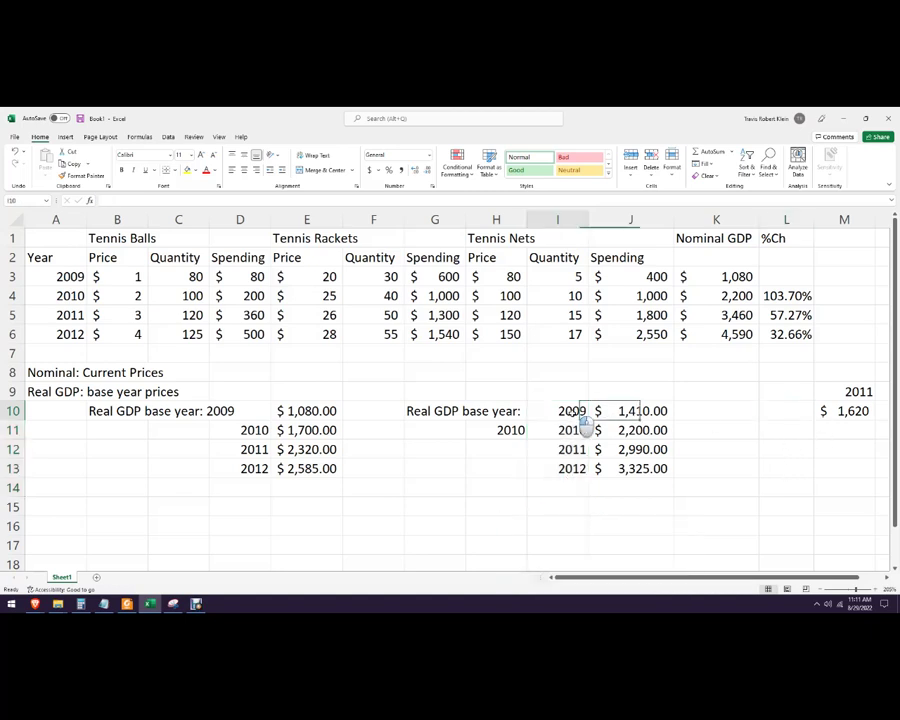
left_click_drag(576, 410, 582, 470)
key("ctrl+c")
left_click(775, 408)
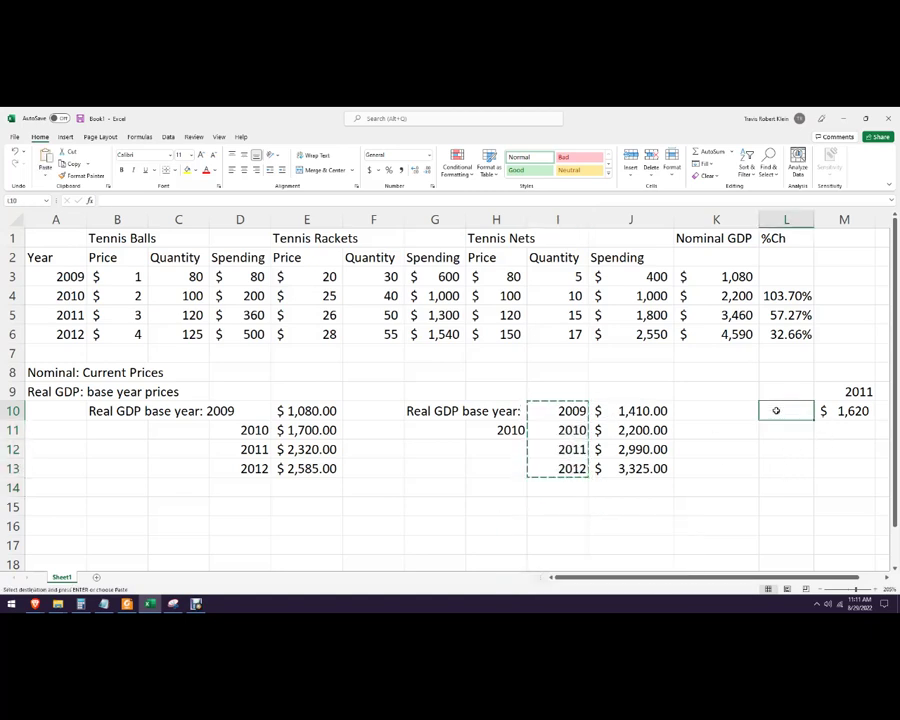
key("ctrl+v")
key("Escape")
Step: Fill M10's formula down through M13 and check the references in the copied formulas in M11 and M12
left_click(845, 430)
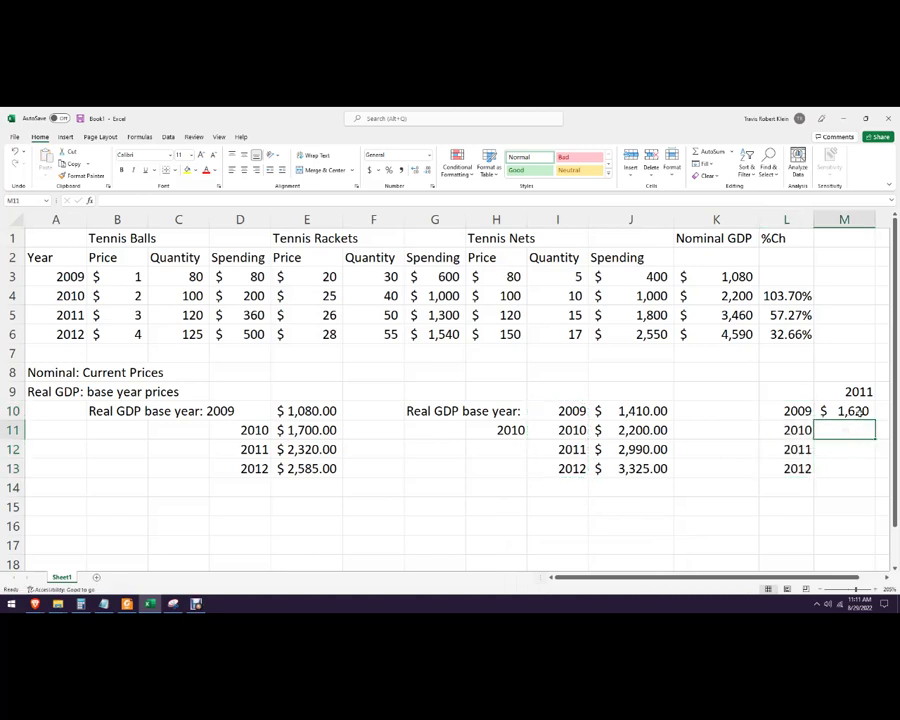
left_click(860, 412)
left_click_drag(875, 420, 872, 470)
left_click(864, 430)
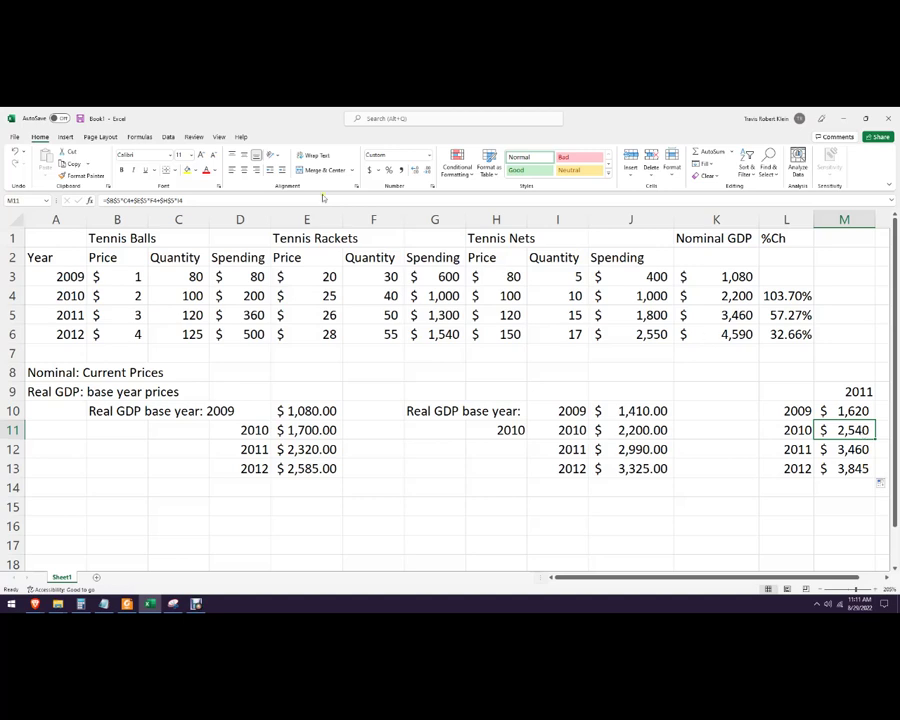
left_click(217, 201)
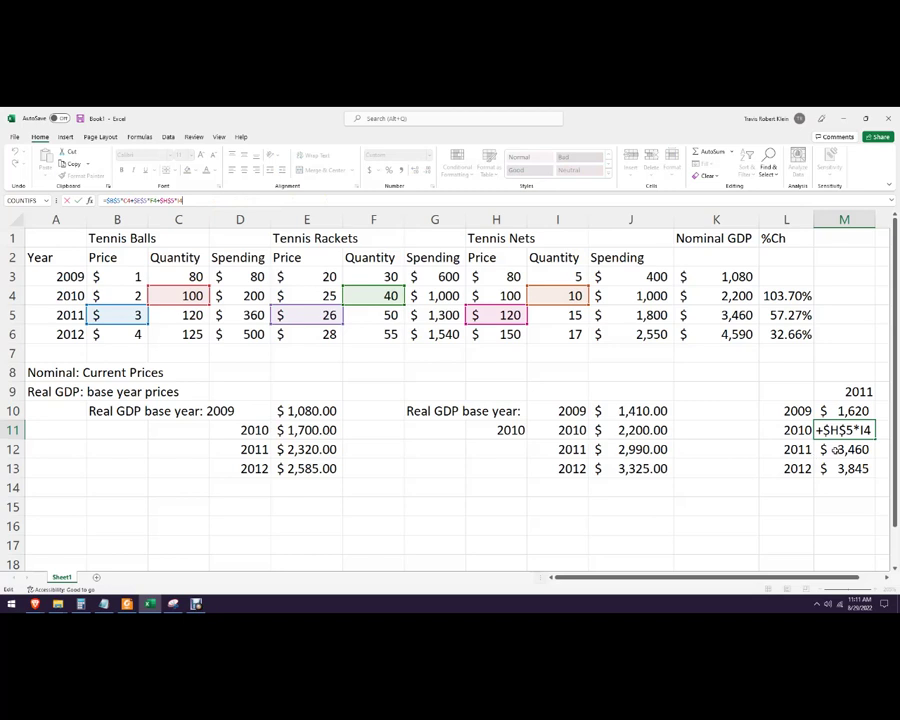
key("ctrl+Return")
left_click(833, 450)
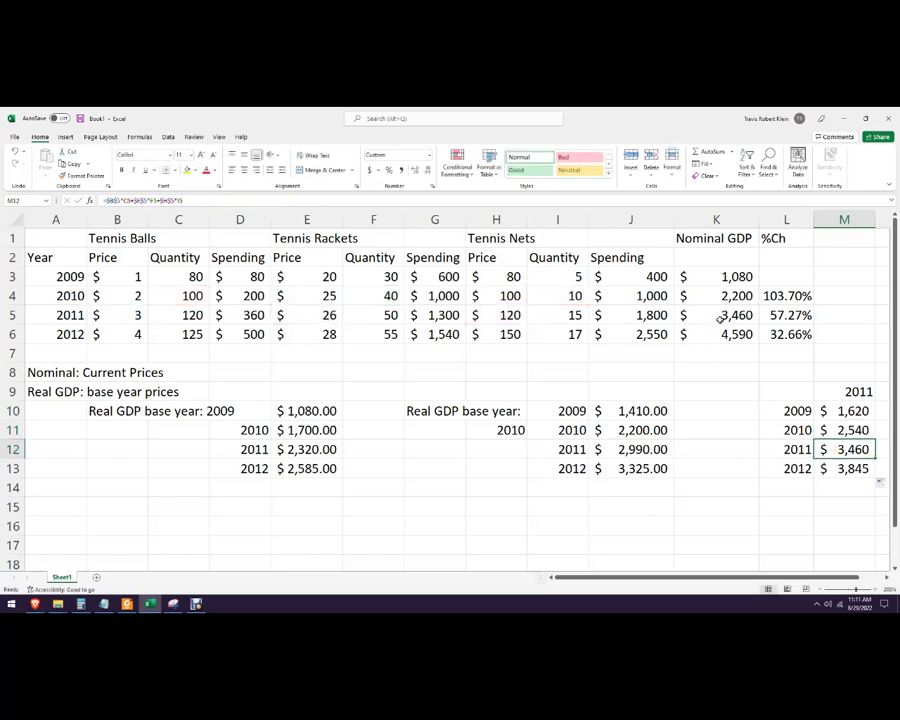
Step: Enter =(E11-E10)/E10 in F11 to calculate the 2010 percentage change in real GDP at 2009 prices
left_click(365, 413)
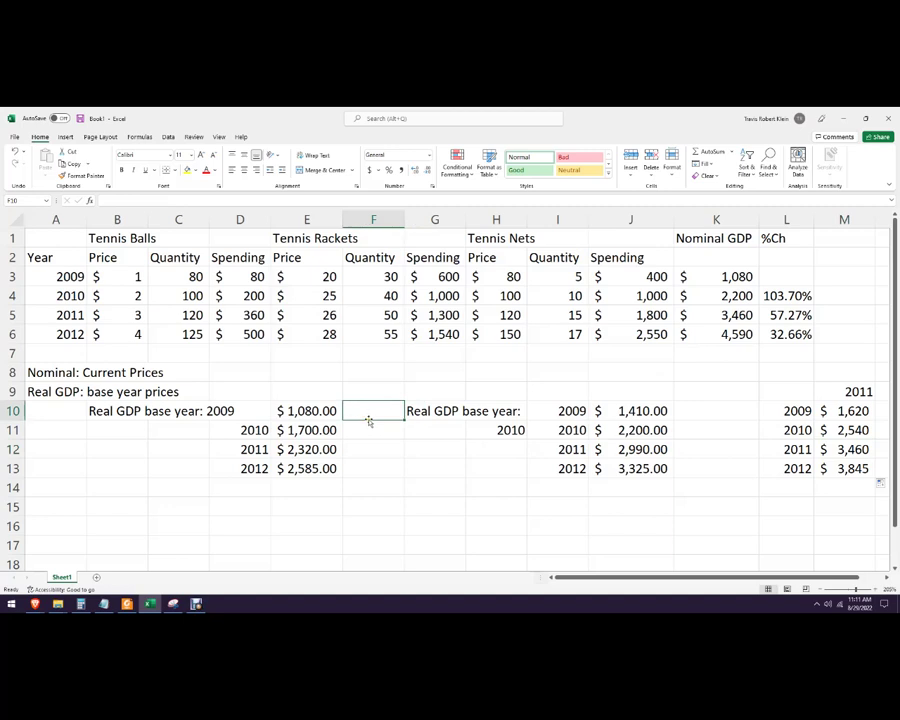
left_click(368, 422)
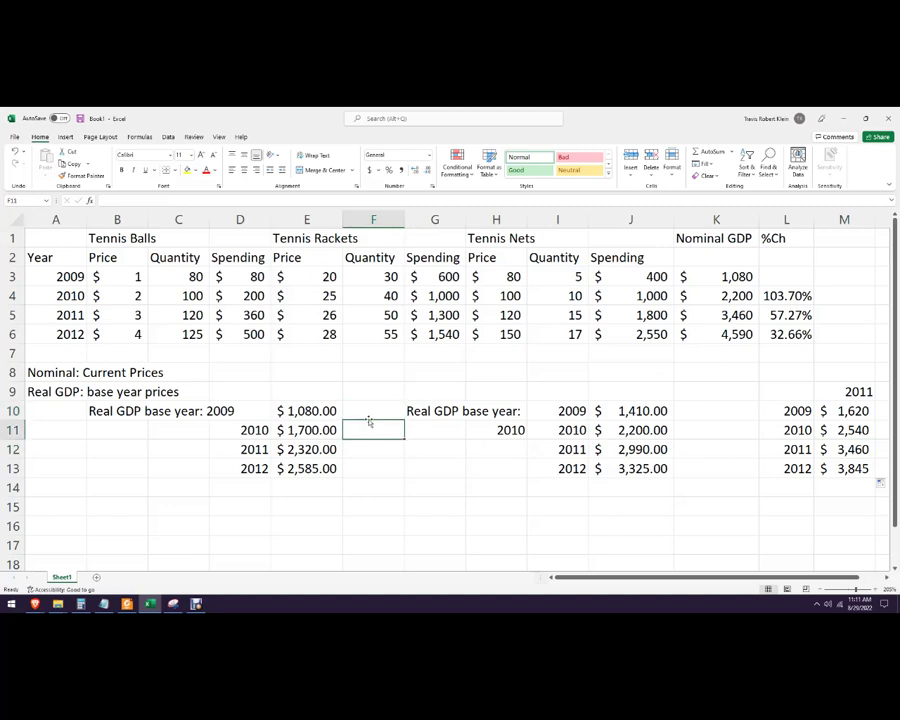
type("=")
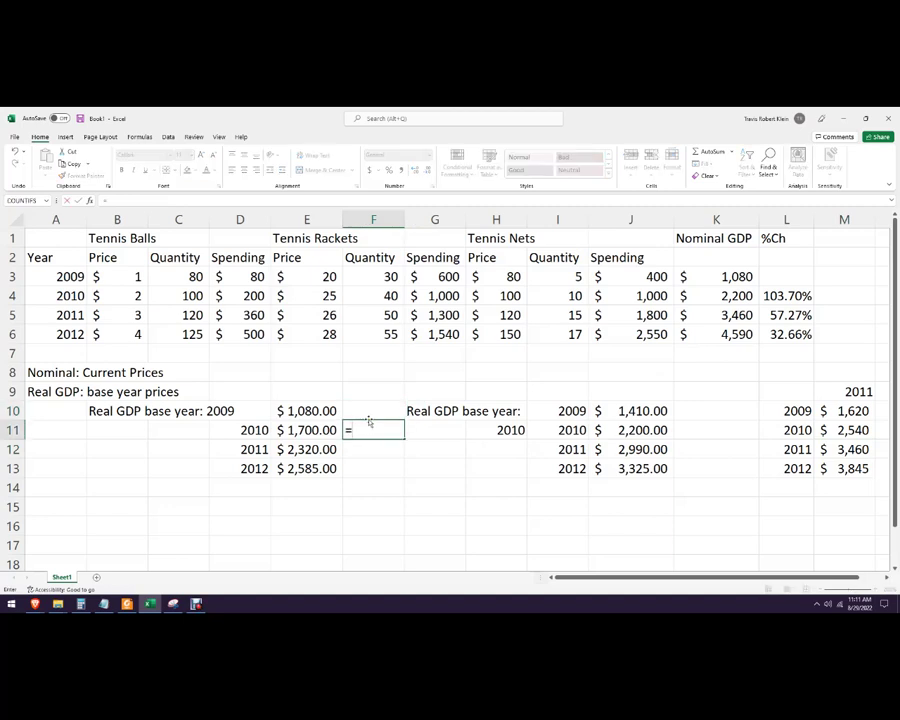
left_click(305, 430)
type("-")
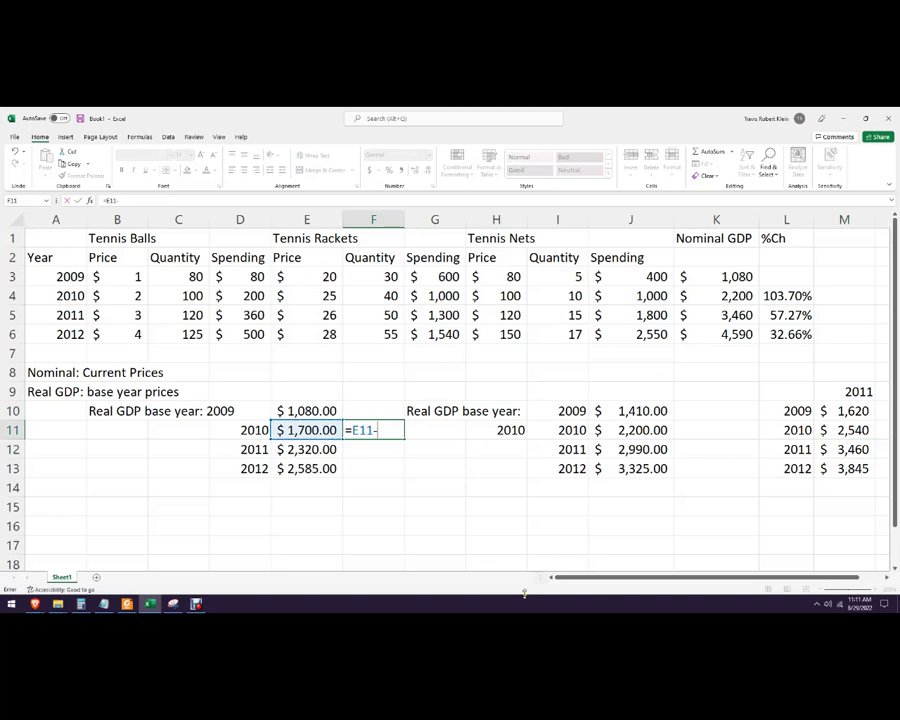
left_click(313, 411)
type(")")
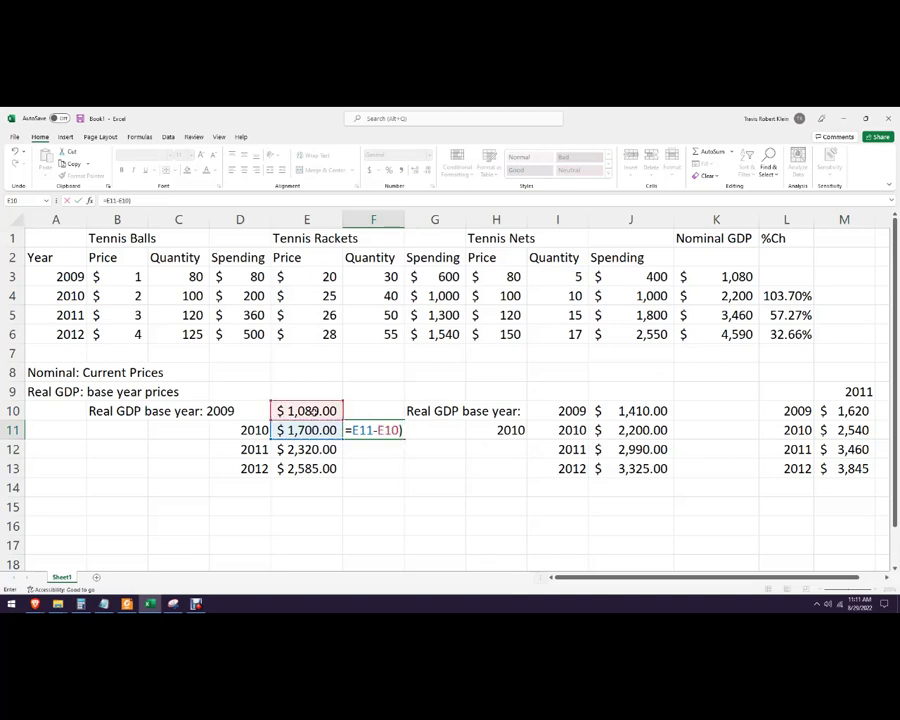
key("Return")
left_click(474, 390)
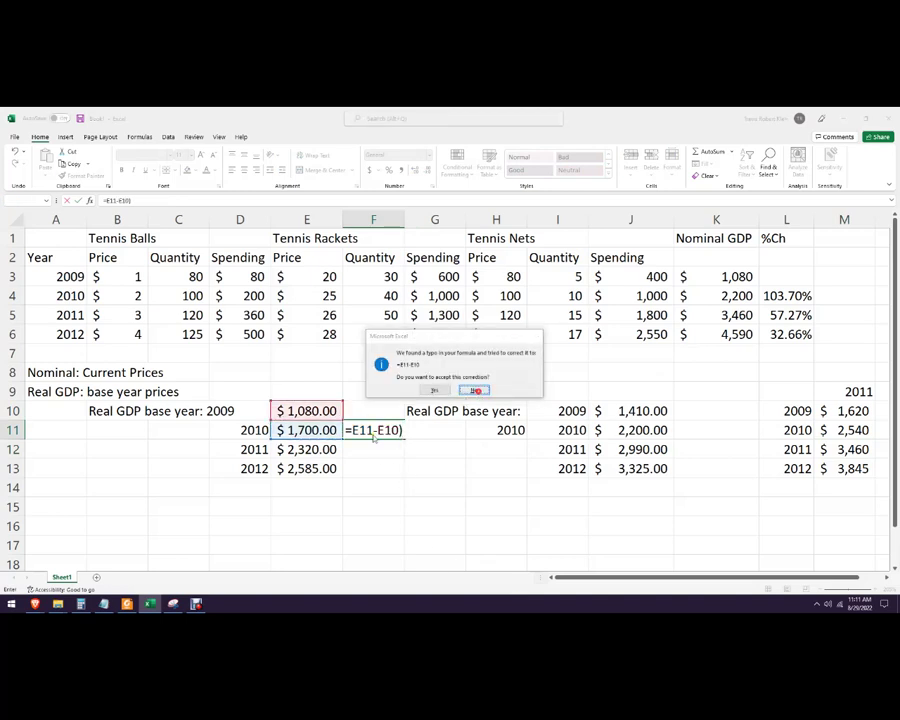
left_click(438, 404)
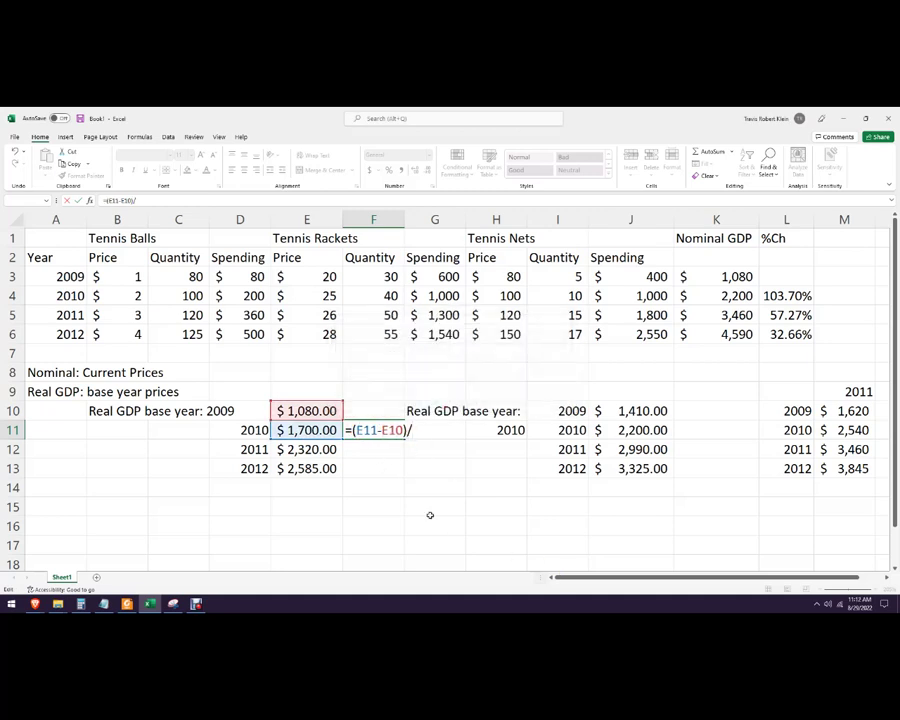
left_click(324, 410)
key("Return")
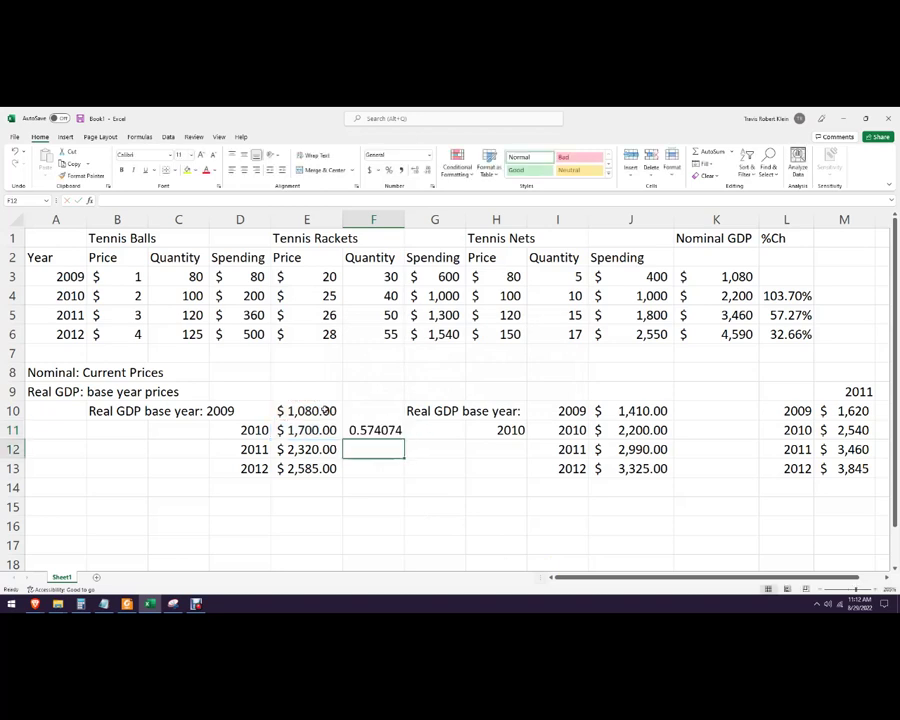
Step: Fill F11's percentage change formula down through F13 and format F11:F13 as percentages with two decimal places
left_click(398, 432)
left_click_drag(404, 438, 407, 472)
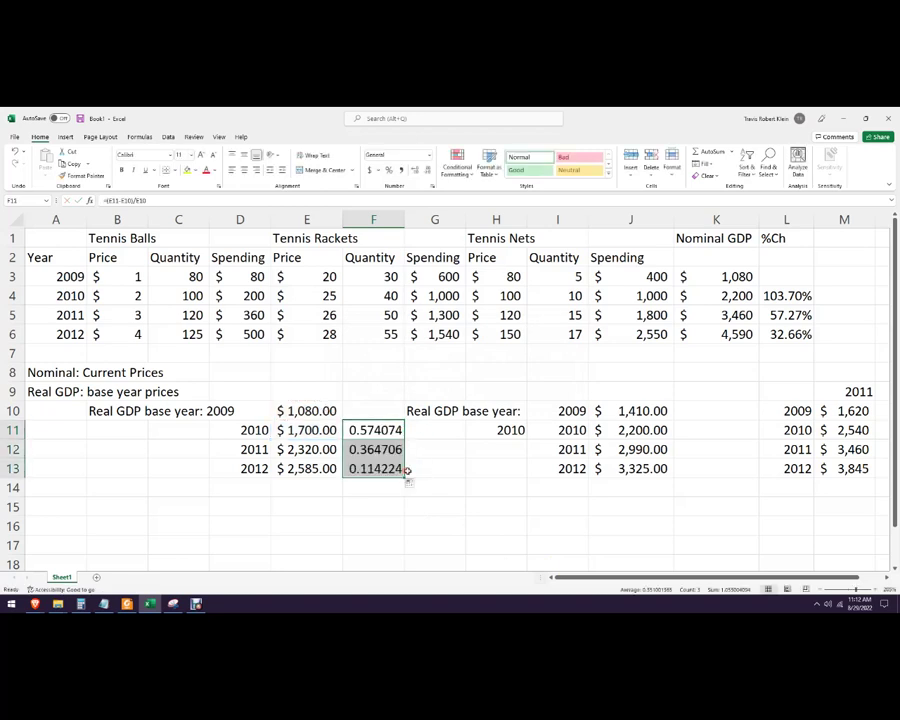
left_click(380, 170)
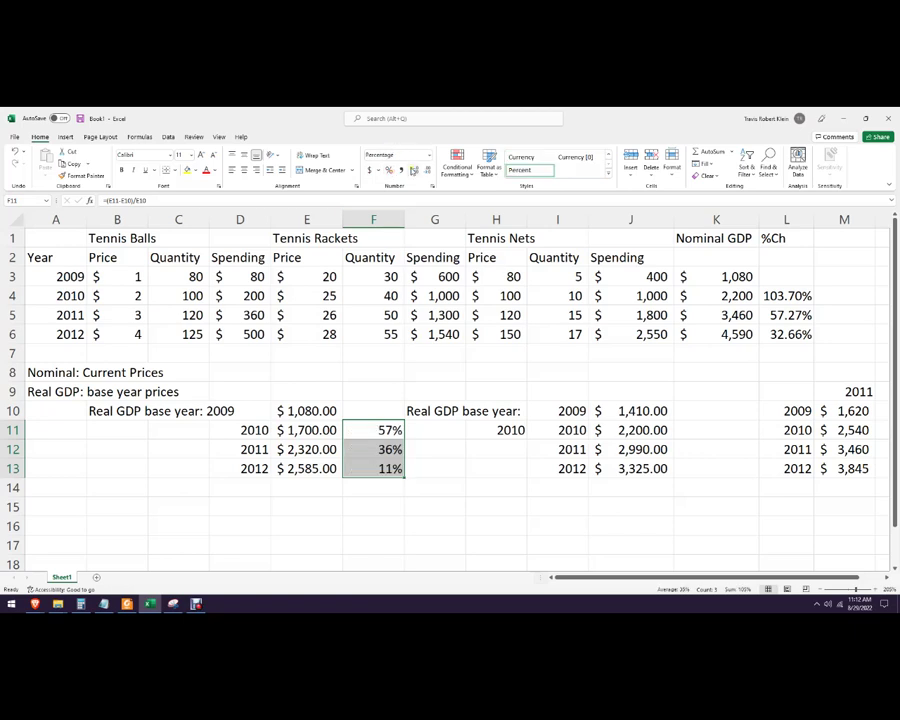
left_click(413, 172)
left_click(413, 172)
left_click(430, 446)
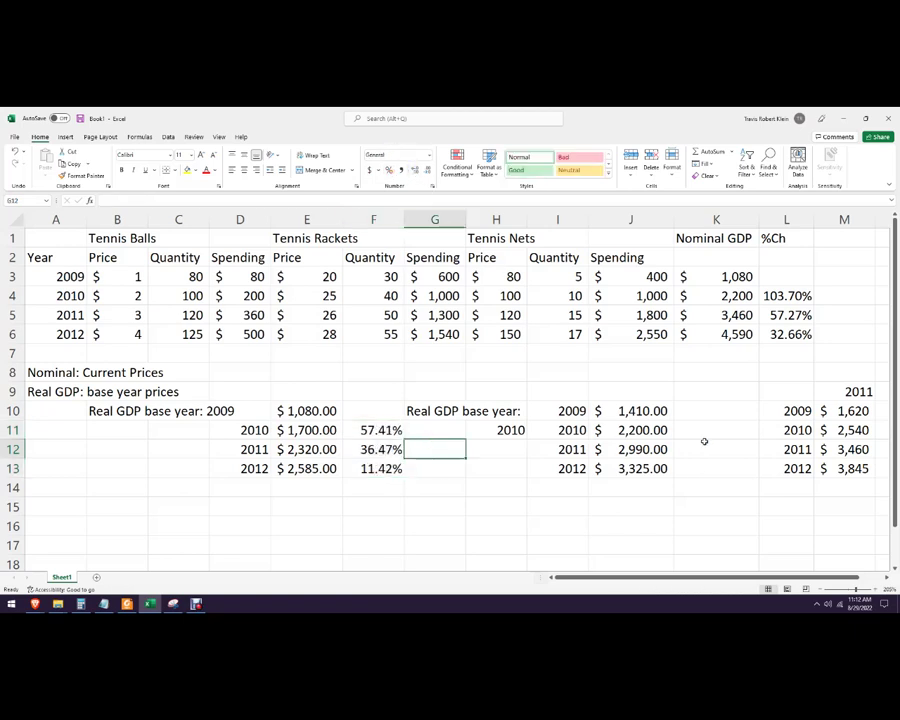
left_click(393, 487)
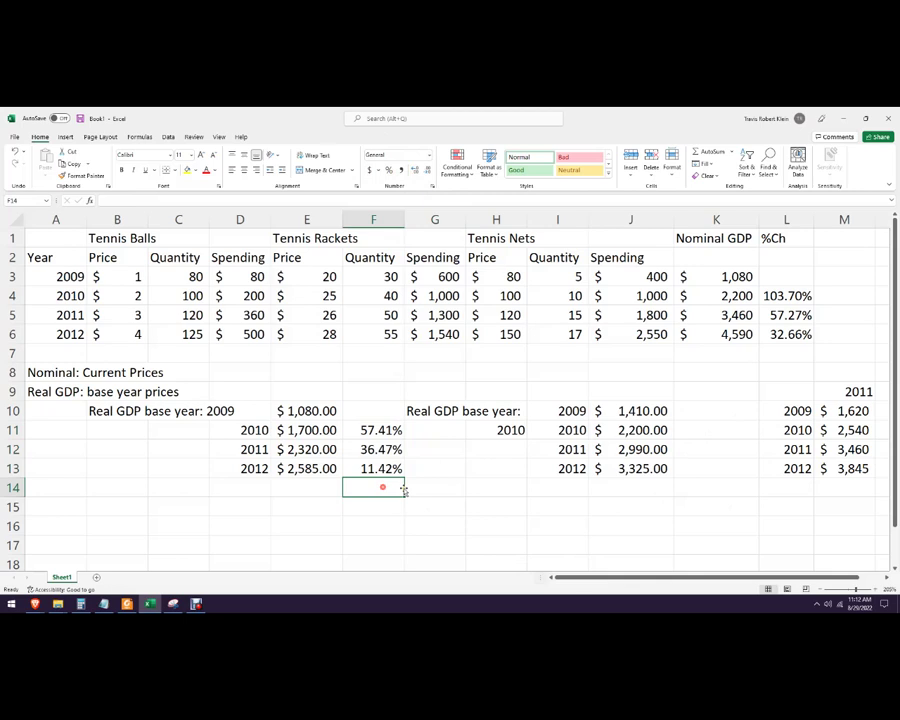
Step: Add the label "GDP Deflator:" in B14 and its formula note "Nom/Real *100" in B15
left_click(93, 488)
type("GDP Deflator")
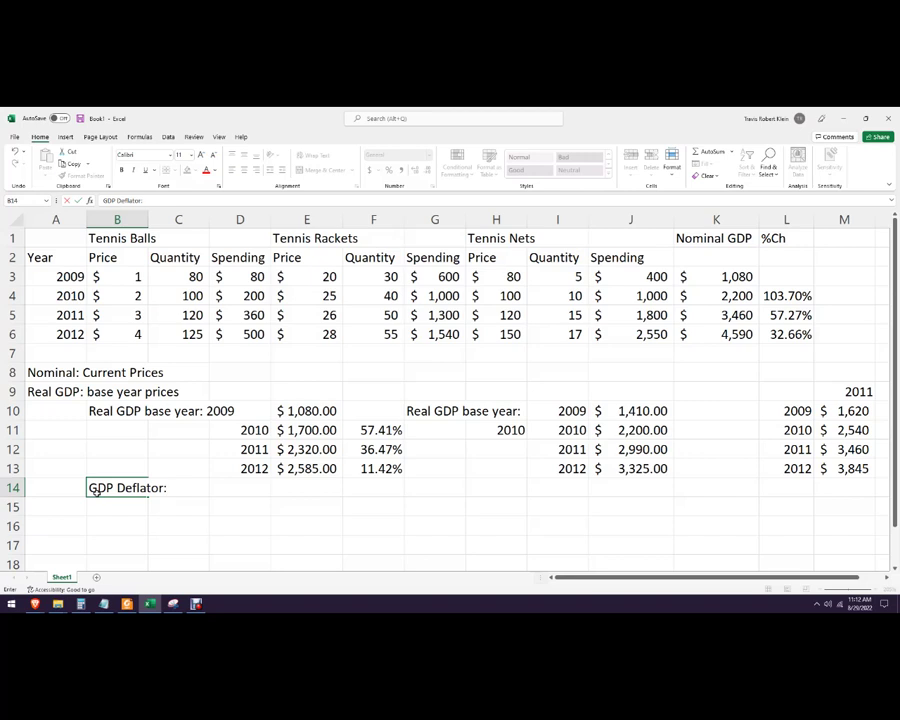
type(":")
key("Return")
type("Nomin")
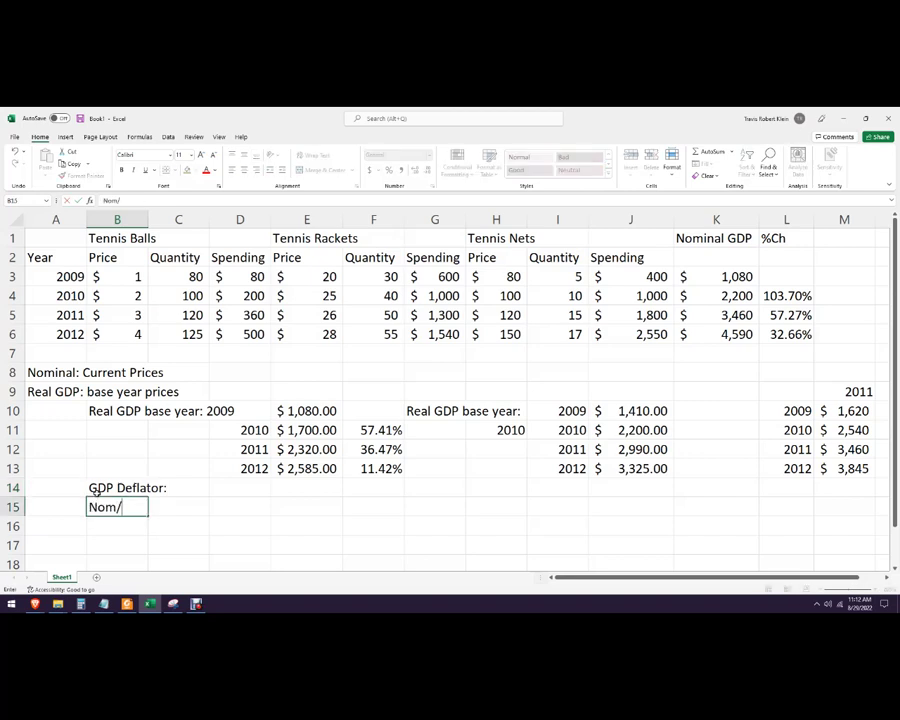
type("Real *100")
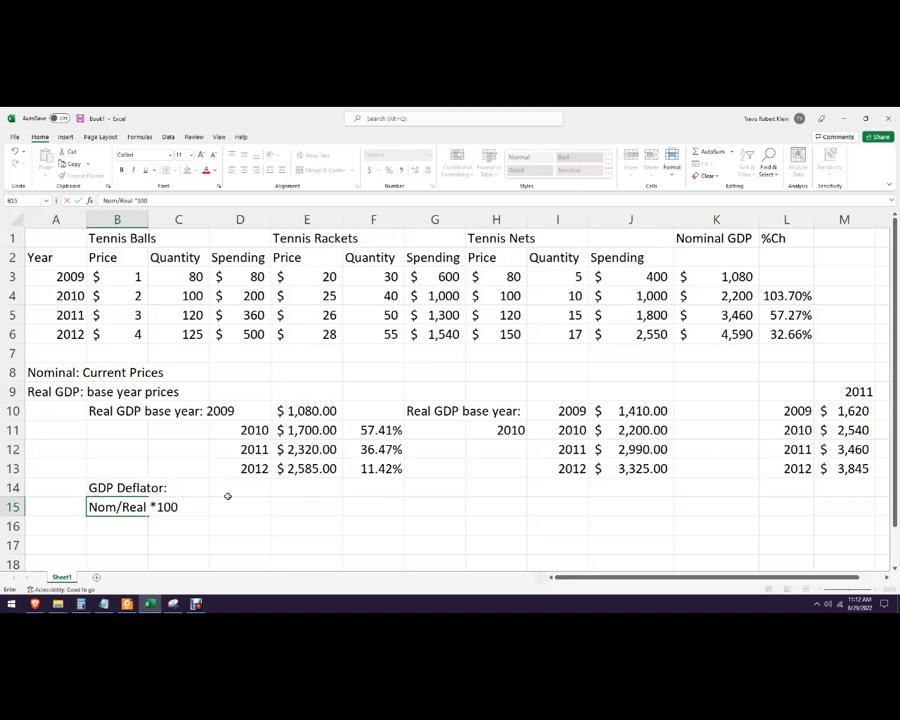
left_click(267, 510)
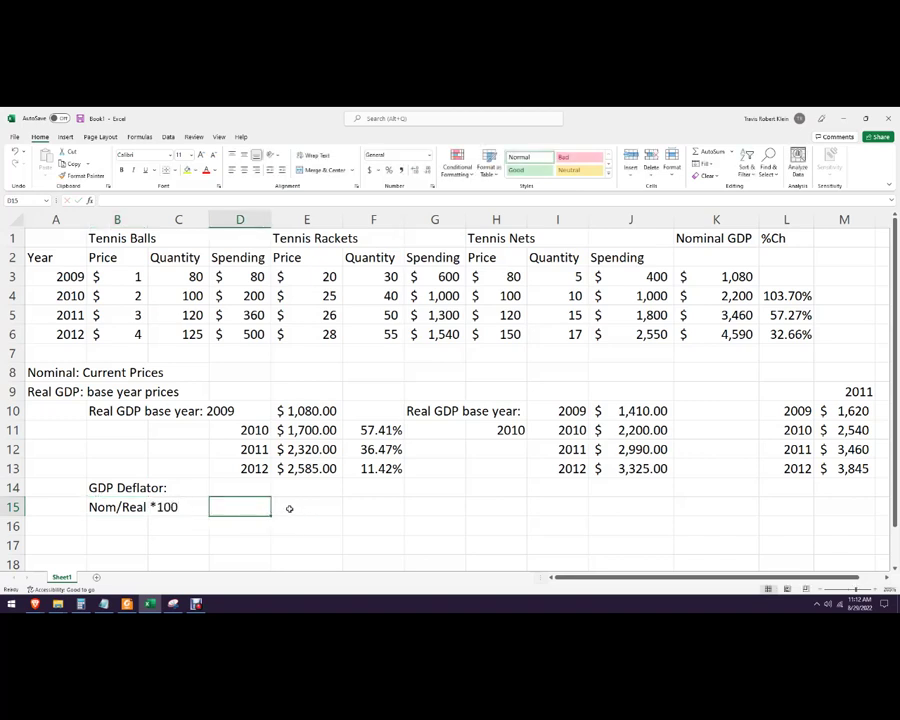
Step: Enter the year 2009 in D15 beside the GDP deflator note
left_click(296, 513)
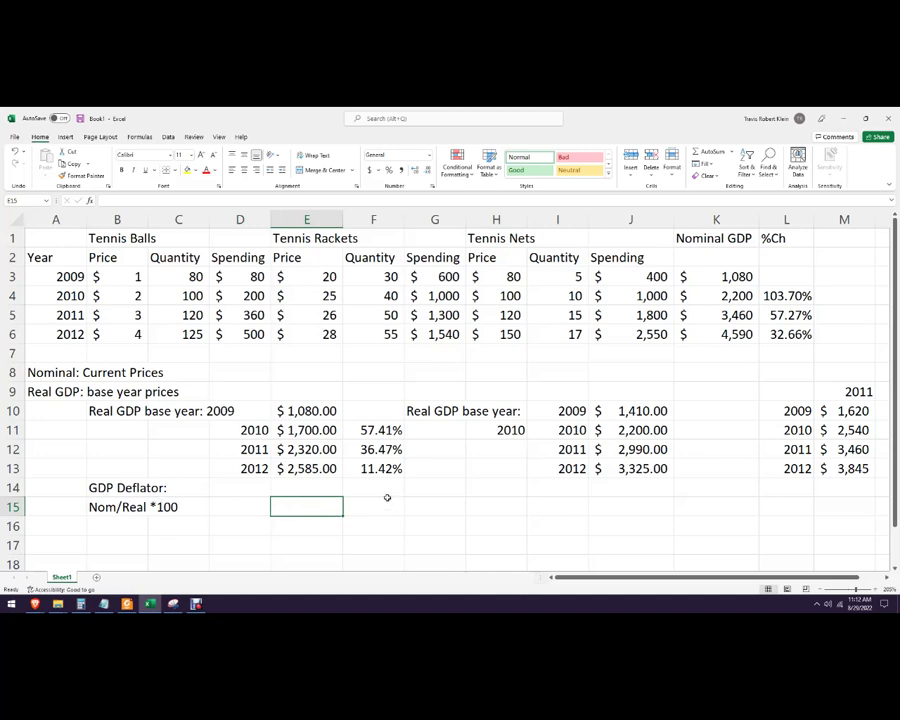
type("=")
key("BackSpace")
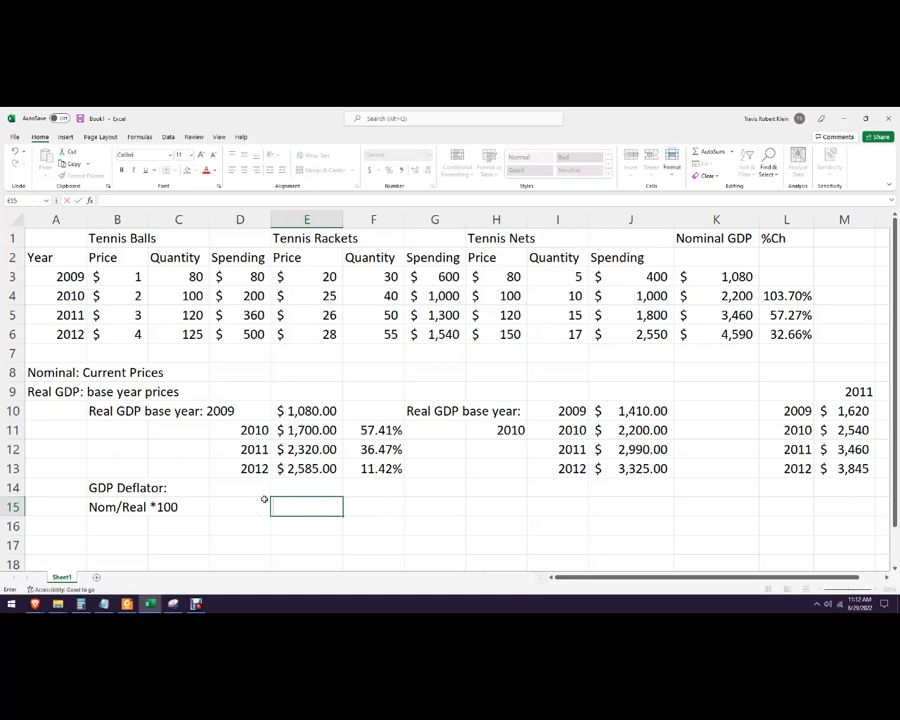
left_click(247, 499)
type("20")
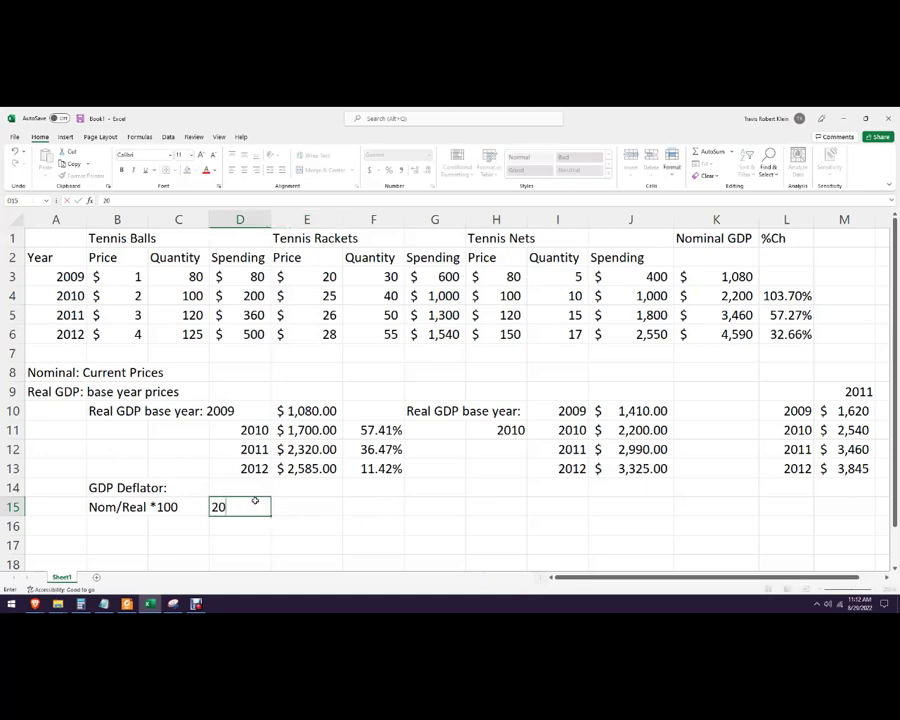
type("09")
key("Return")
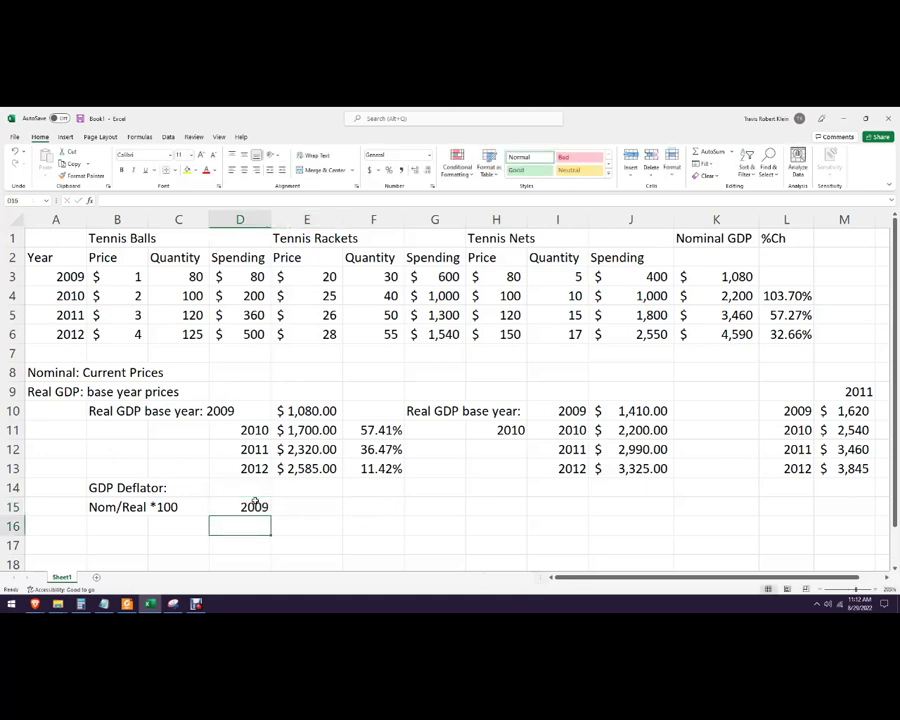
Step: Copy the years 2010 to 2012 from D11:D13 into D16:D18
scroll(262, 510, "down", 1)
left_click(250, 485)
left_click_drag(238, 413, 250, 450)
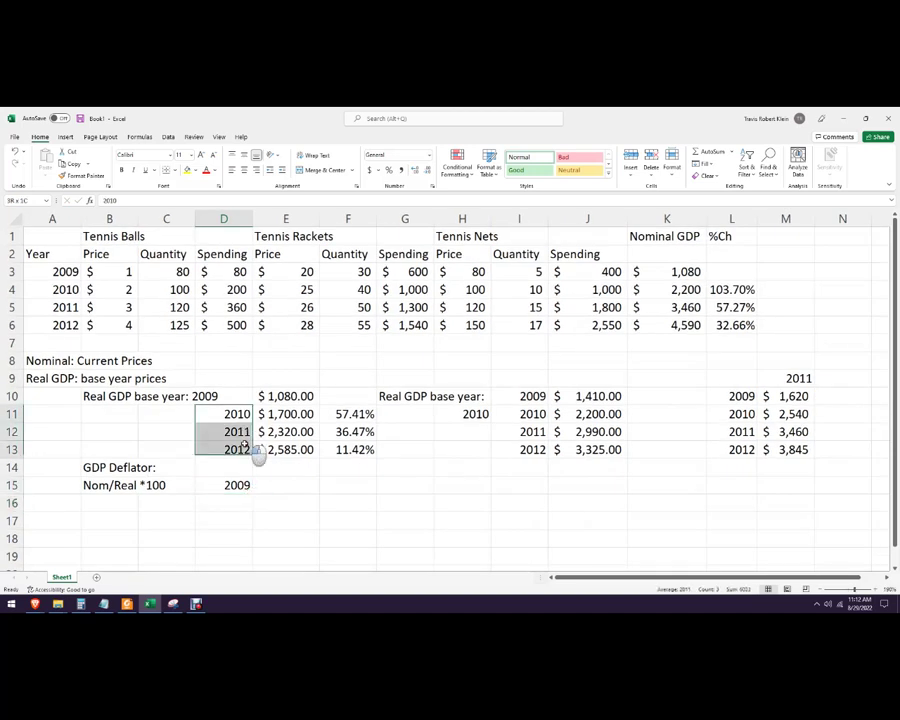
key("ctrl+c")
left_click(251, 505)
key("ctrl+v")
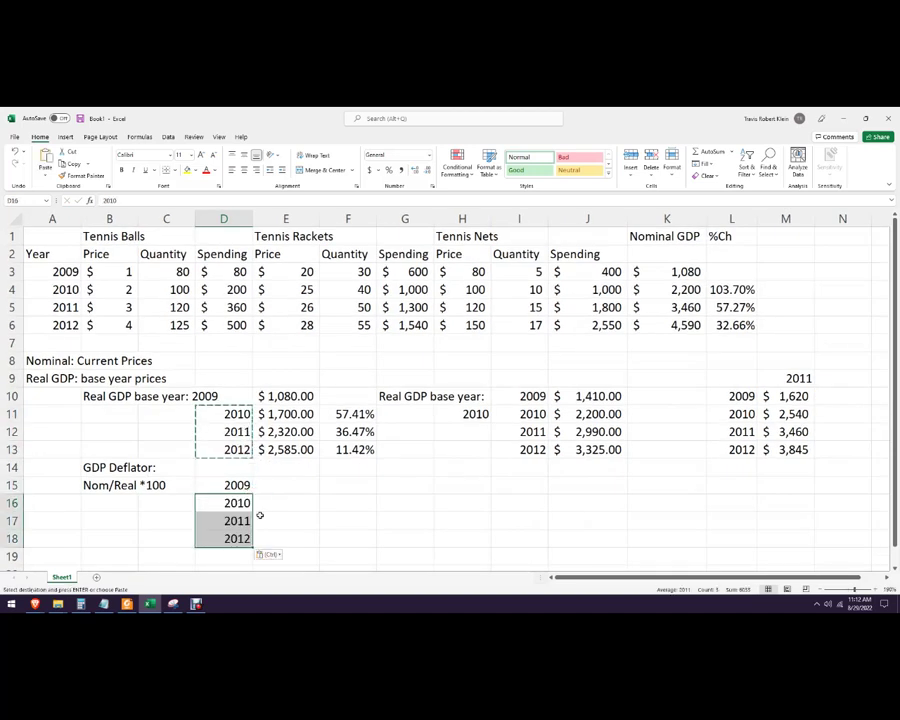
Step: Enter =(K3/E10)*100 in E15 to calculate the 2009 GDP deflator from nominal and real GDP
left_click(292, 505)
left_click(301, 487)
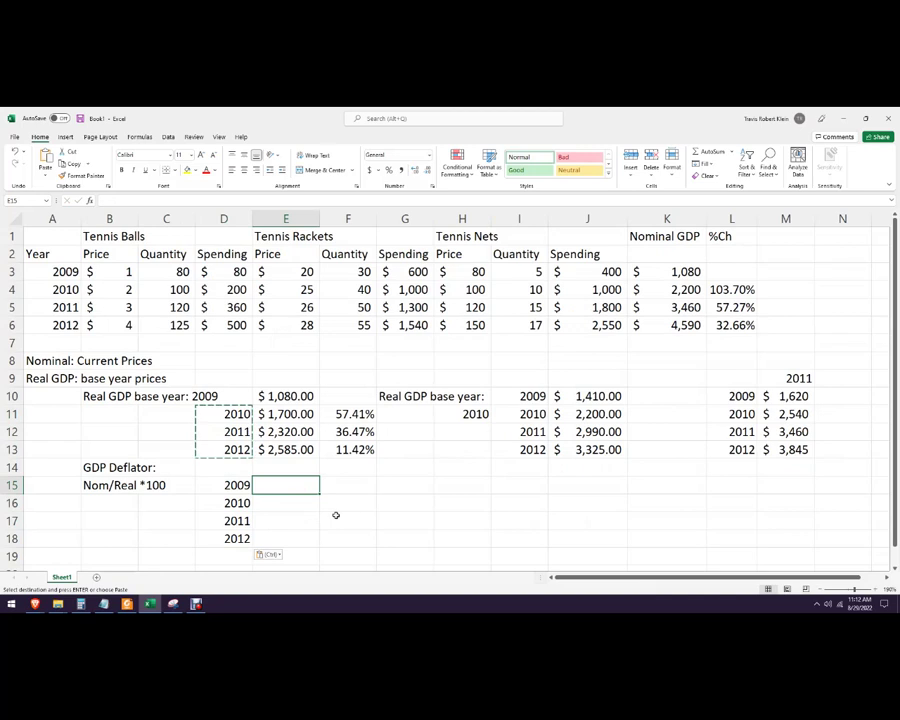
type("=")
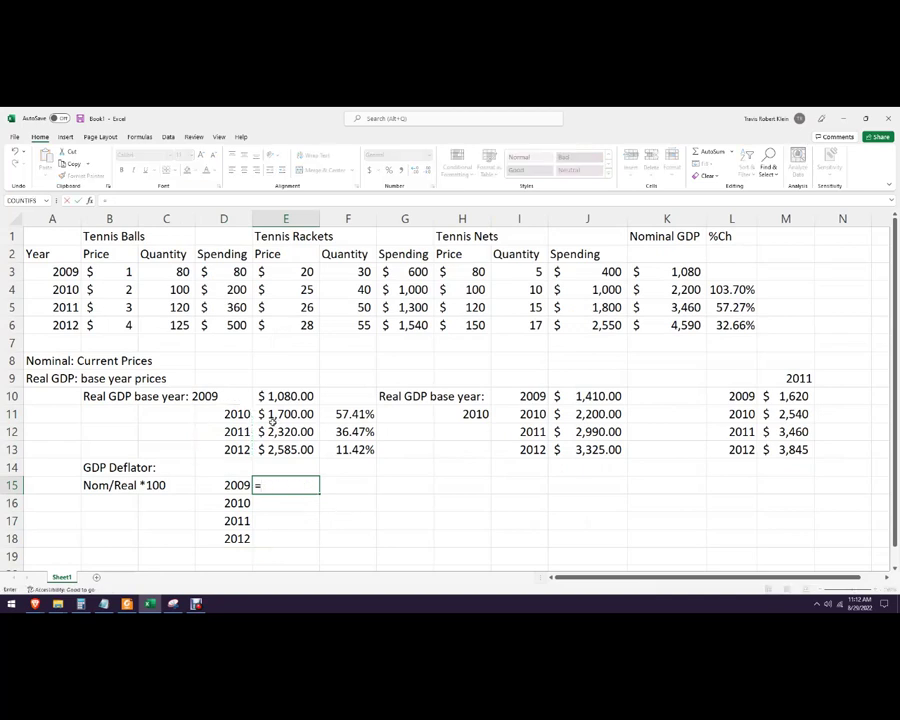
left_click(668, 271)
type("/")
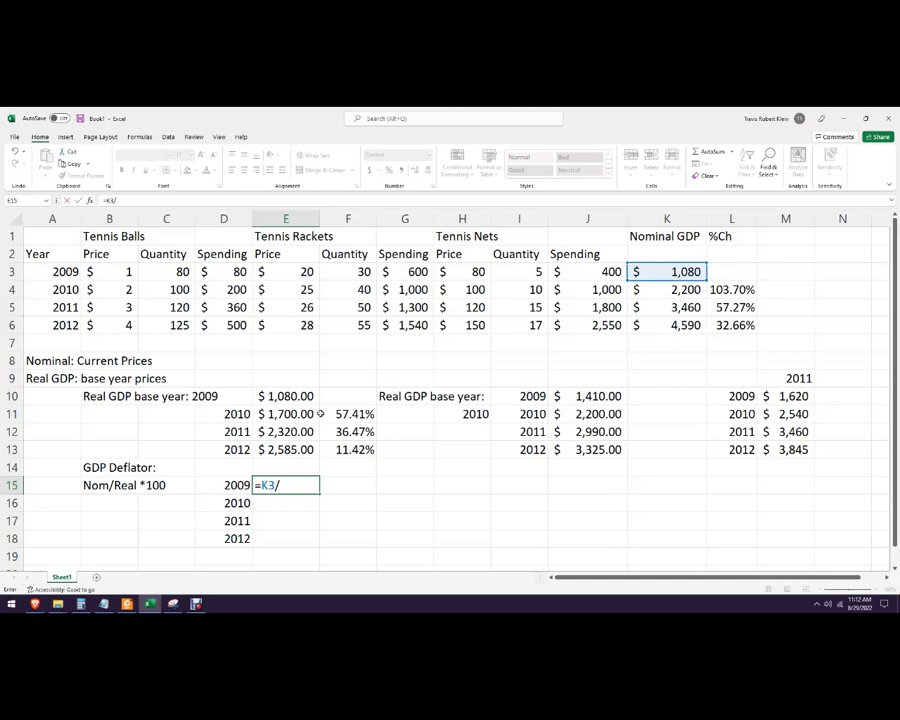
left_click(290, 396)
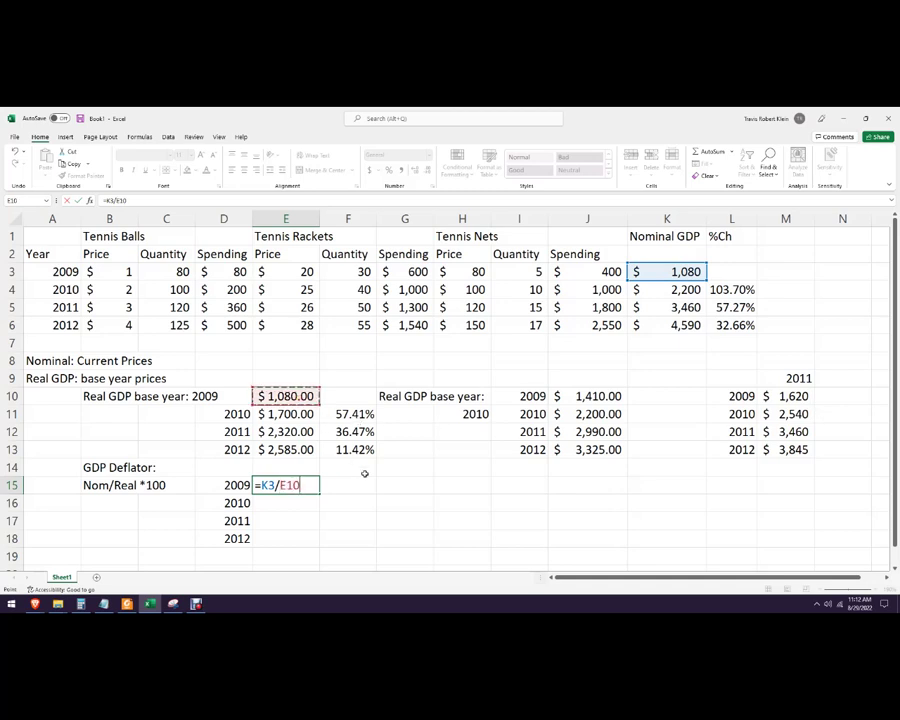
type(")")
type("(")
type("*100")
key("Return")
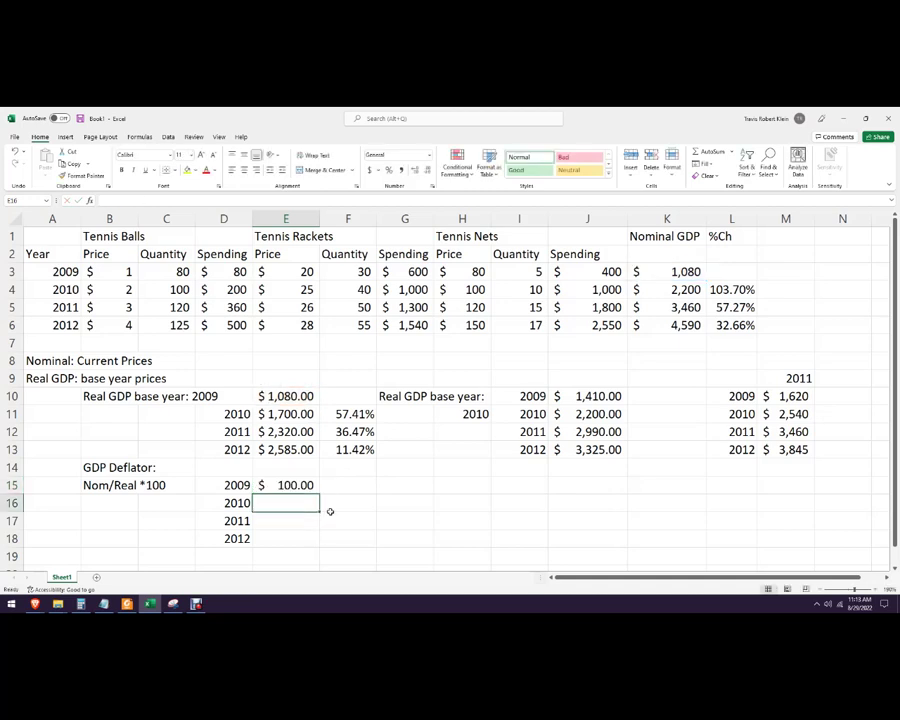
Step: Format the GDP deflator cells E15:E18 as numbers without a currency symbol or decimal places
key("Up")
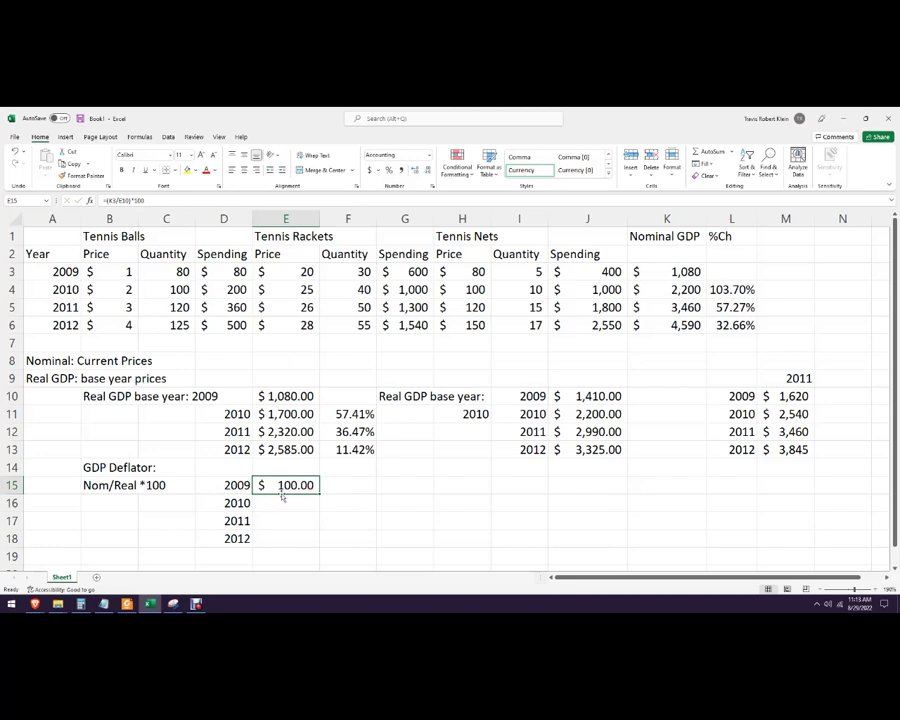
left_click(168, 307)
left_click(80, 175)
mouse_move(296, 484)
left_mouse_down()
mouse_move(312, 500)
mouse_move(314, 540)
mouse_move(300, 535)
left_mouse_up()
left_click(391, 519)
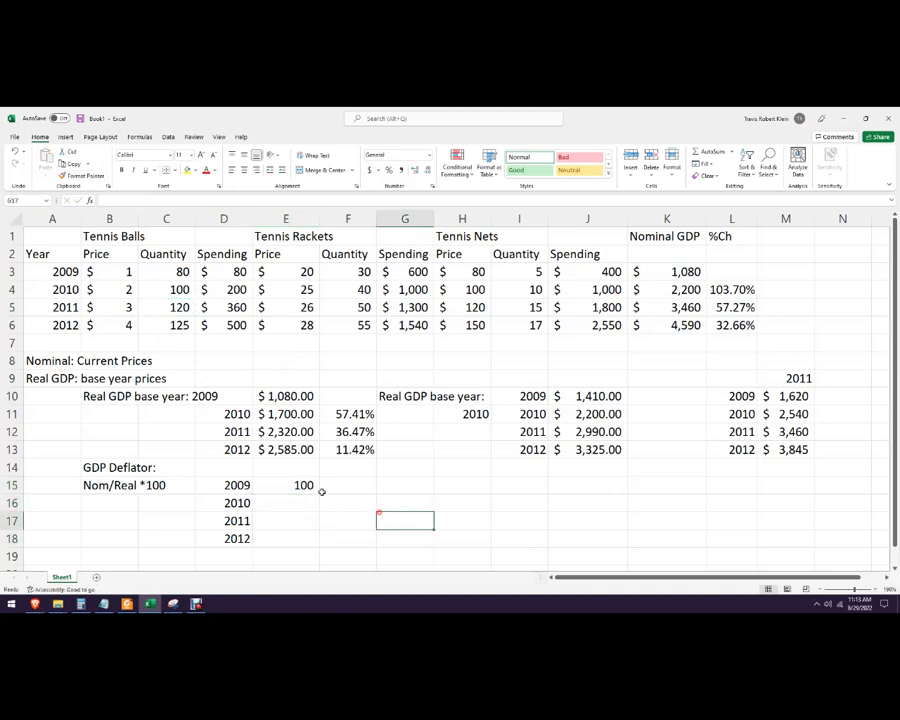
Step: Fill E15's GDP deflator formula down through E18 for the years 2010 to 2012
left_click(296, 485)
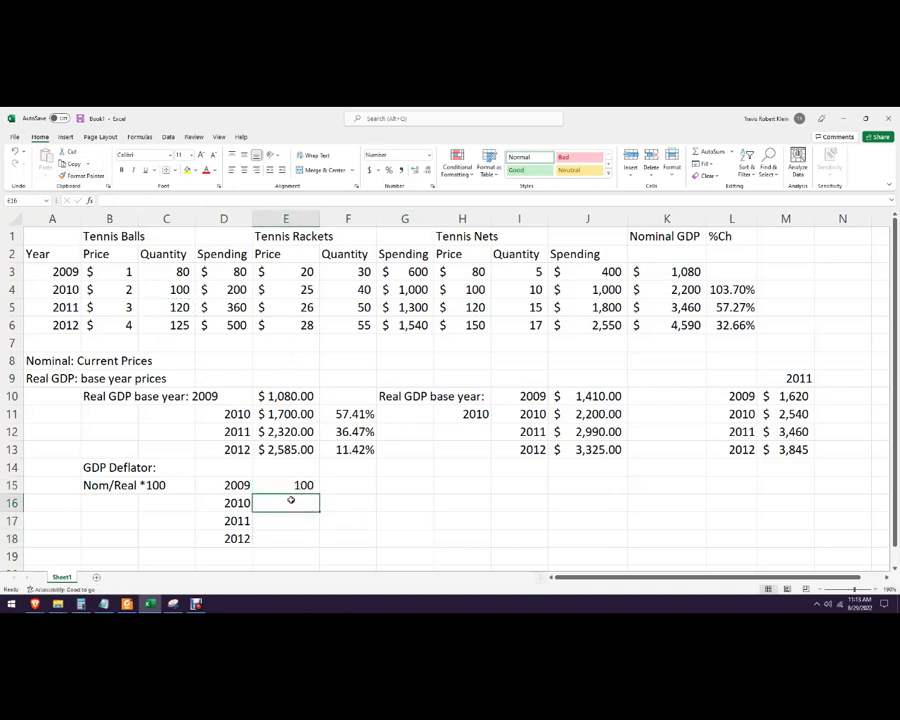
left_click_drag(319, 494, 333, 535)
left_click(350, 524)
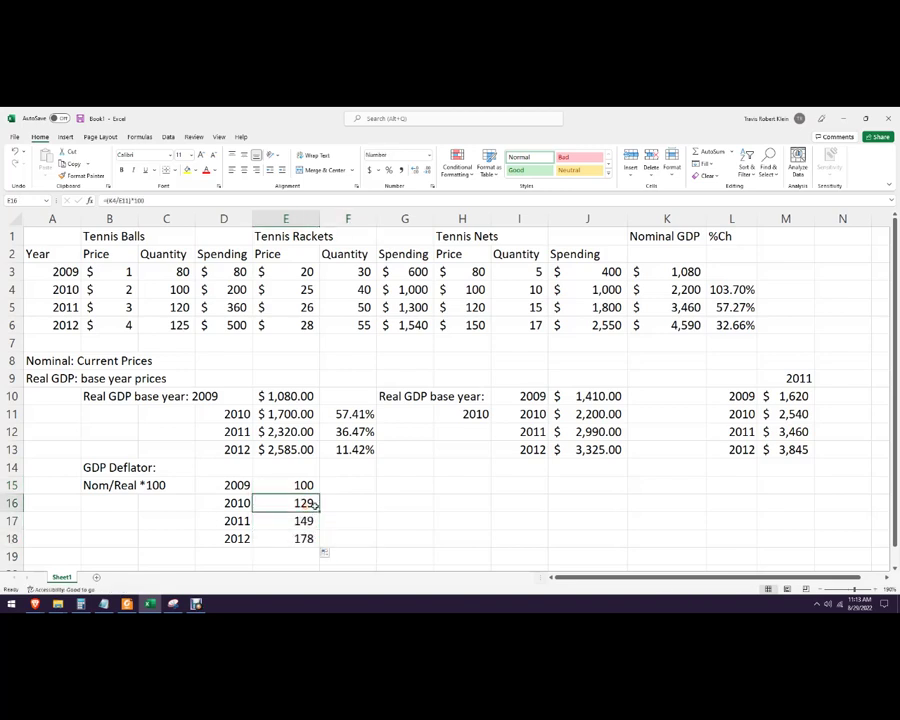
Step: Check the nominal and real GDP references in the copied deflator formulas in E16, E17 and E18
left_click(190, 207)
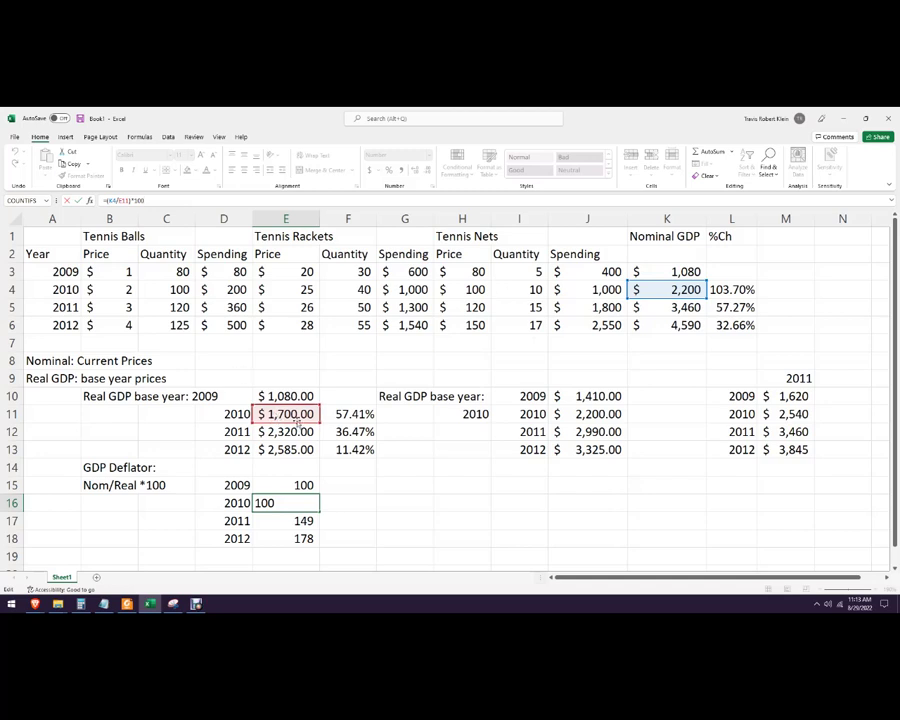
key("ctrl+Return")
left_click(298, 521)
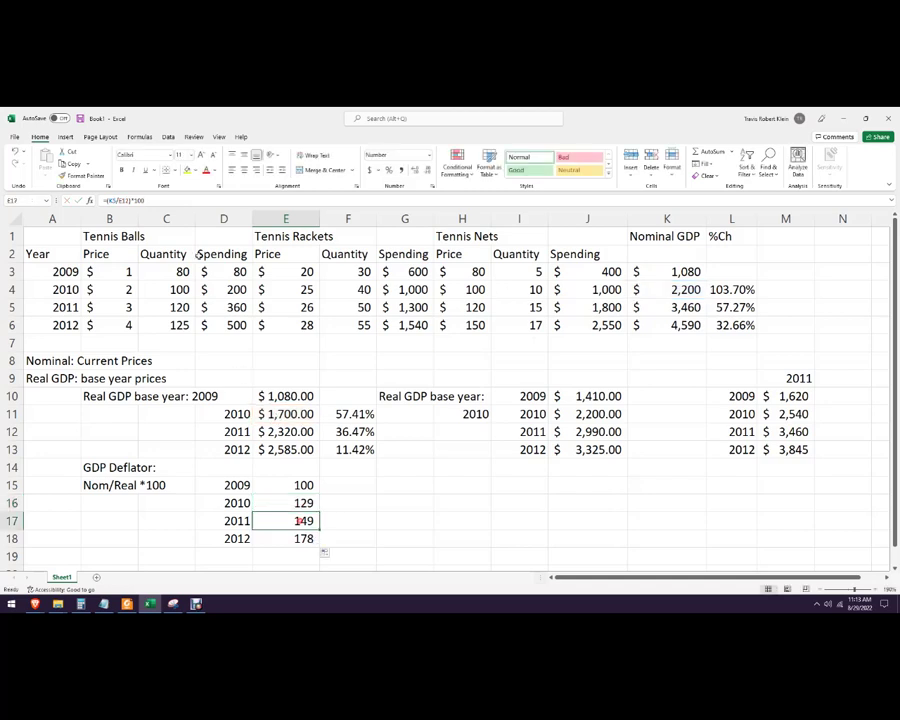
key("F2")
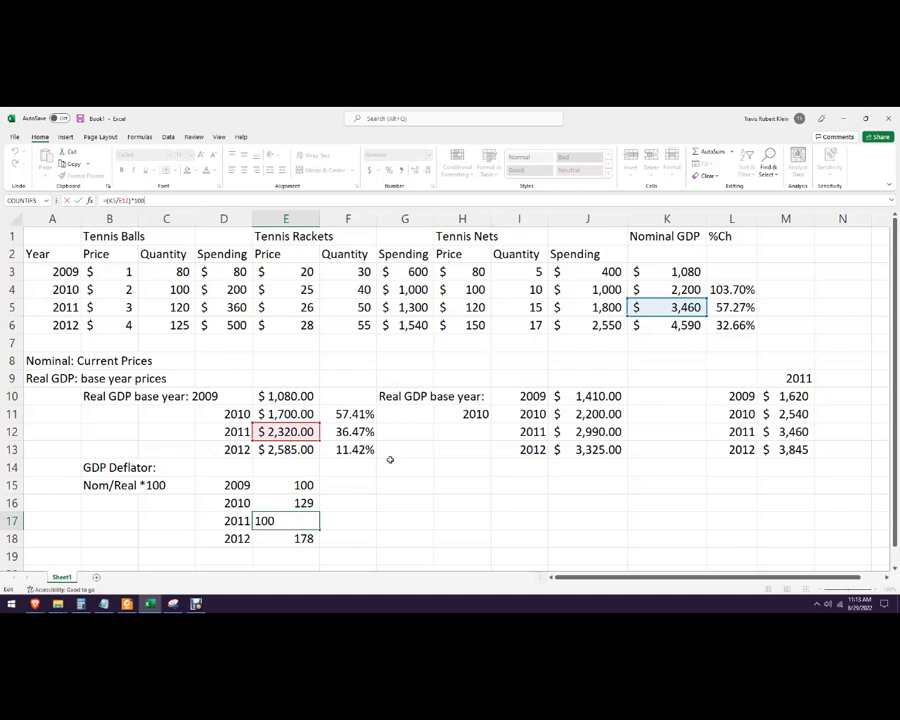
key("ctrl+Return")
left_click(300, 540)
key("F2")
left_click(467, 508)
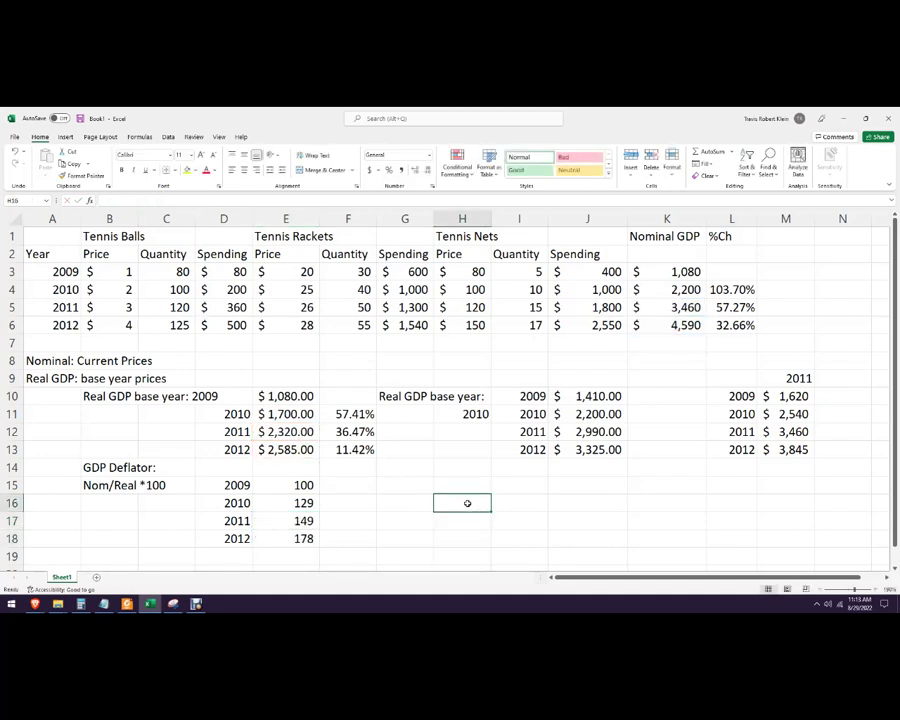
Step: Enter =(E16-E15)/E15 in F16 to calculate the 2010 percentage change in the GDP deflator
left_click(343, 505)
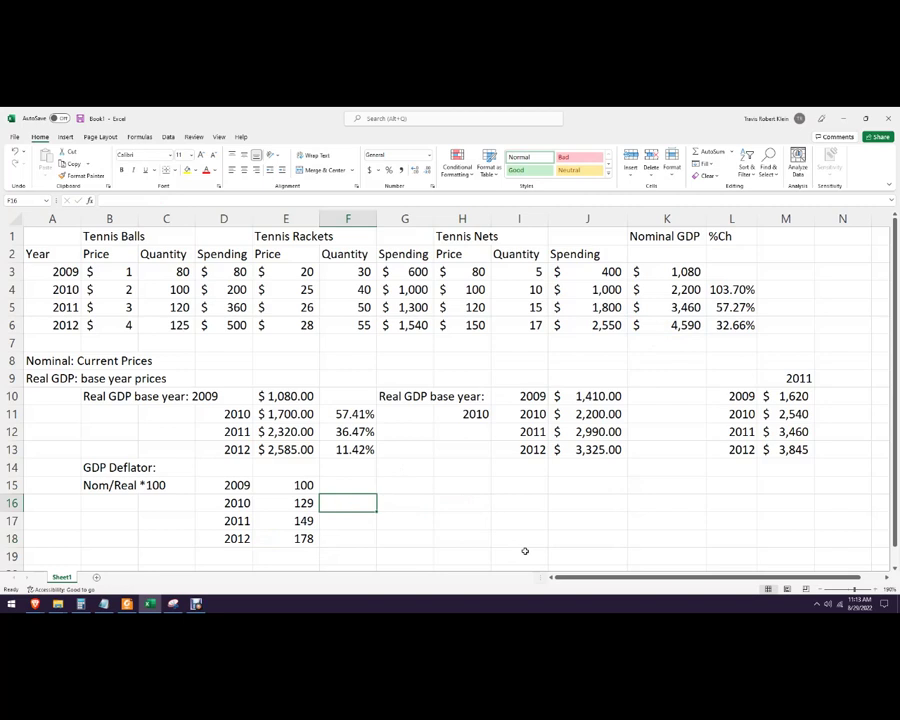
type("=")
left_click(305, 503)
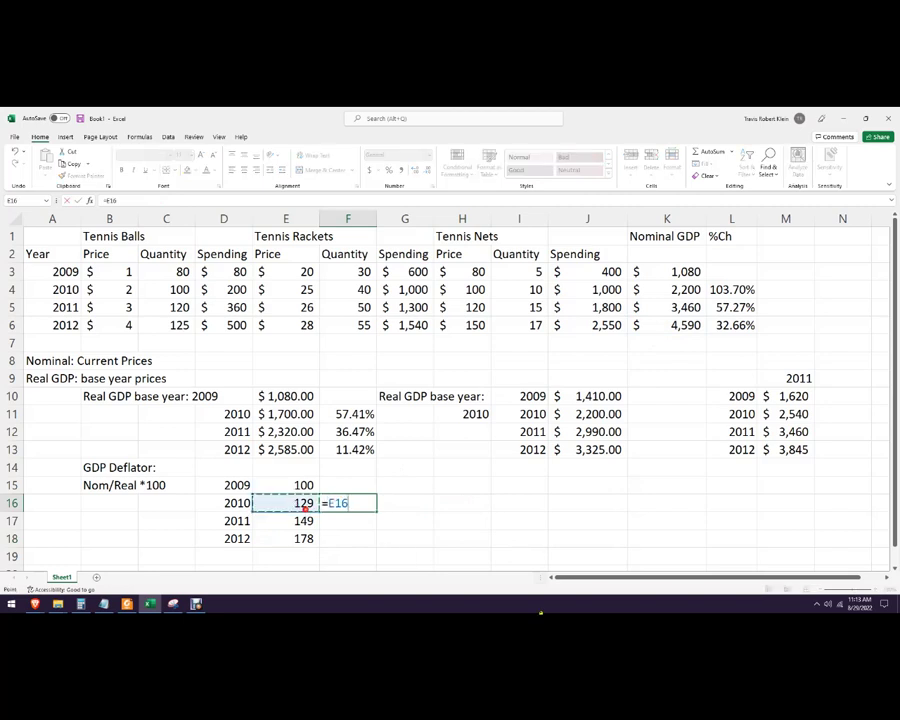
type("/")
key("BackSpace")
type("-")
left_click(305, 485)
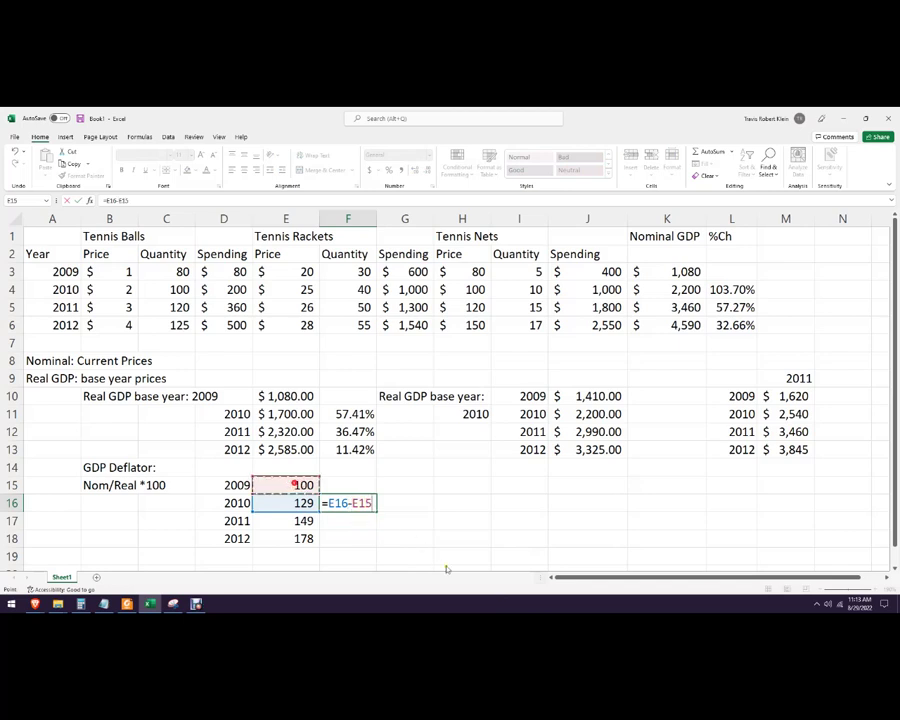
key("F2")
type("(")
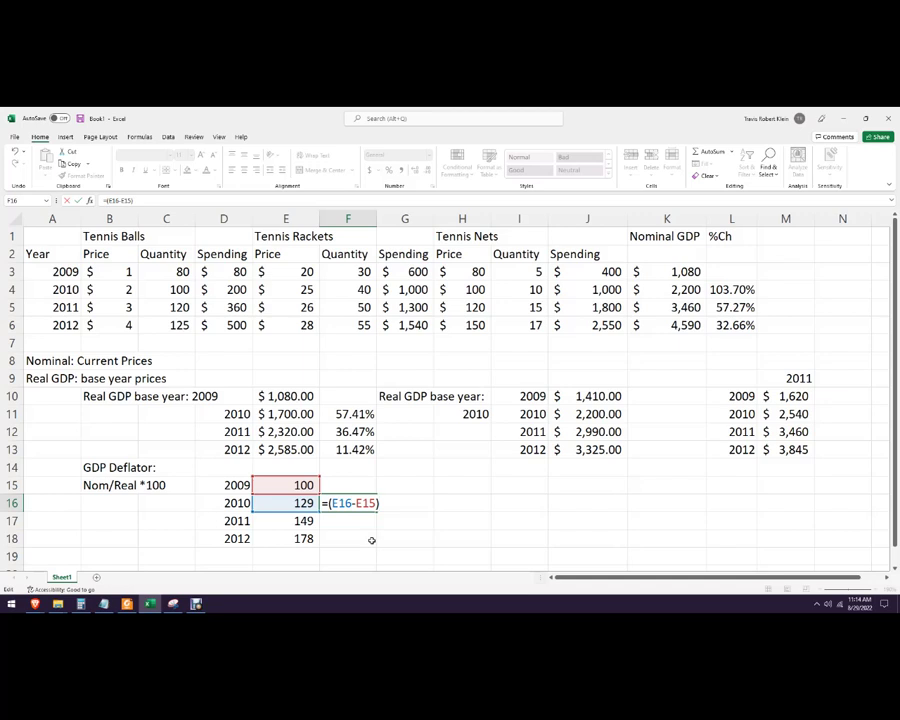
type("/")
left_click(308, 485)
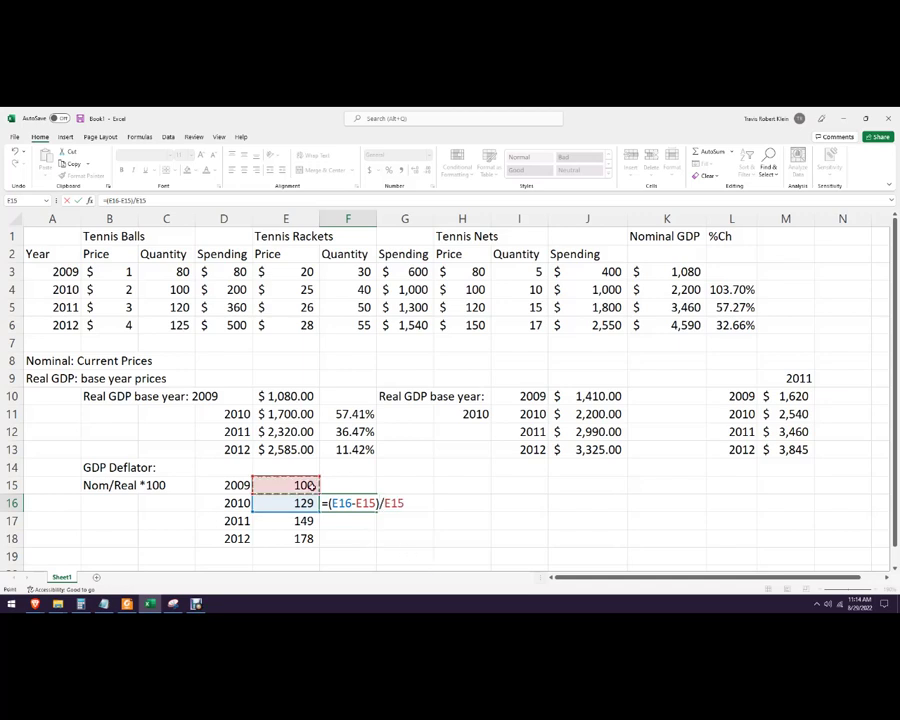
key("Return")
Step: Format the deflator change in F16 as a percentage with two decimal places
left_click(348, 500)
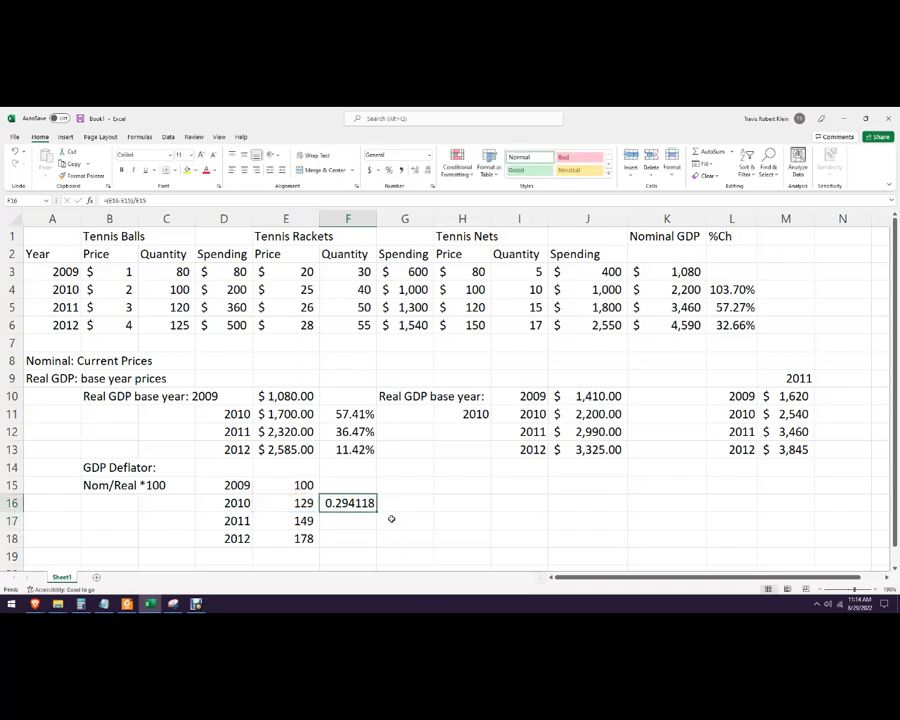
left_click(389, 170)
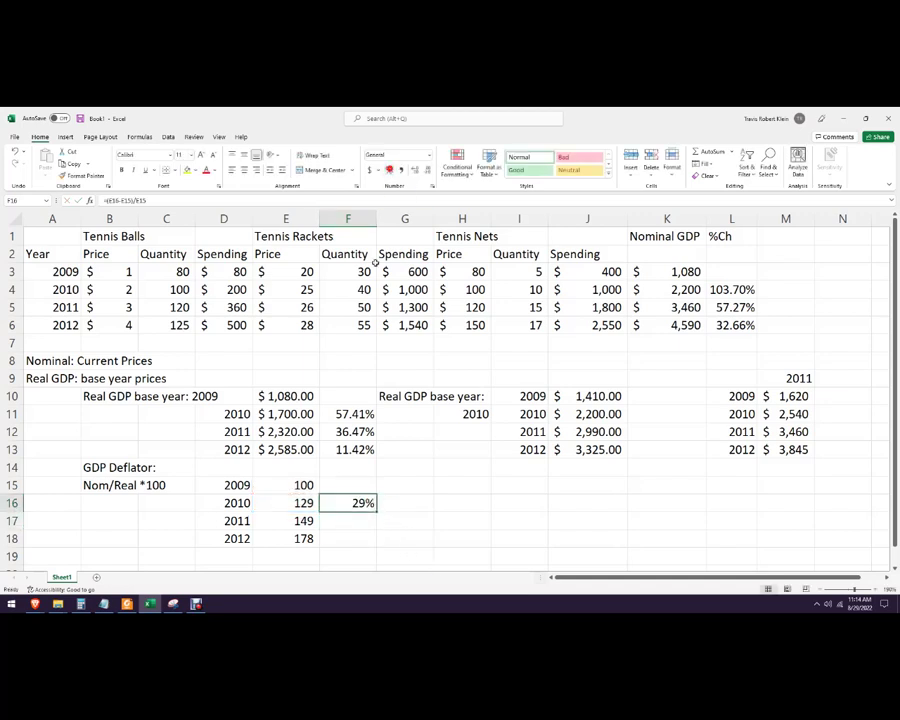
left_click(412, 170)
left_click(412, 170)
Step: Fill F16's percentage change formula down through F18 for the years 2011 and 2012
left_click_drag(375, 512, 376, 541)
left_click(410, 531)
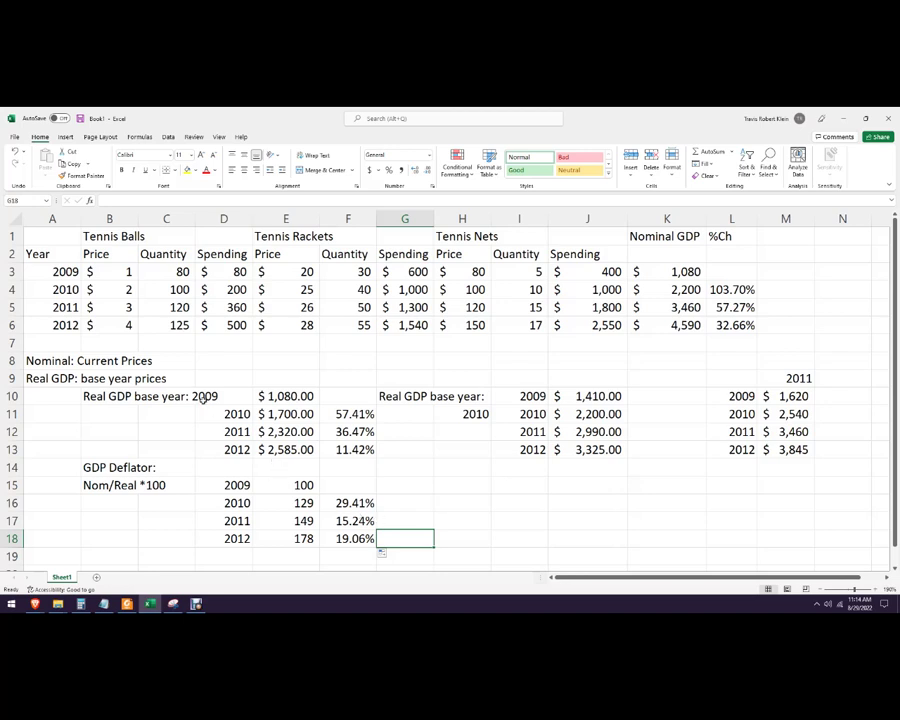
left_click(398, 504)
left_click(446, 503)
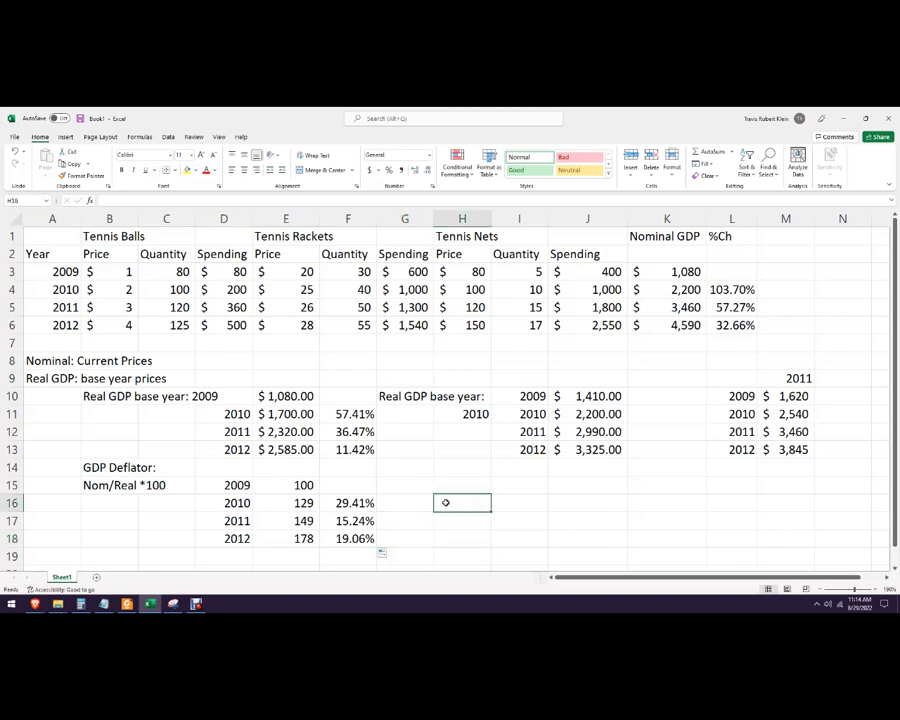